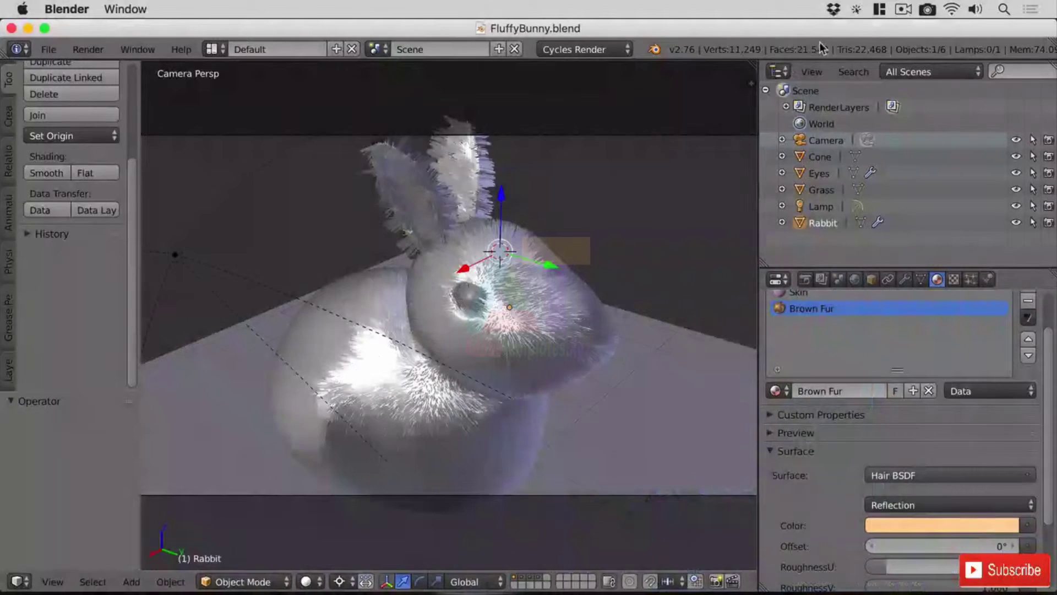
Step: Switch the rabbit from Object Mode to Particle Edit mode
{"action": "middle_click_drag", "start_coordinate": [626, 285], "coordinate": [513, 322]}
{"action": "scroll", "coordinate": [510, 329], "scroll_direction": "up", "scroll_amount": 3}
{"action": "scroll", "coordinate": [510, 329], "scroll_direction": "up", "scroll_amount": 3}
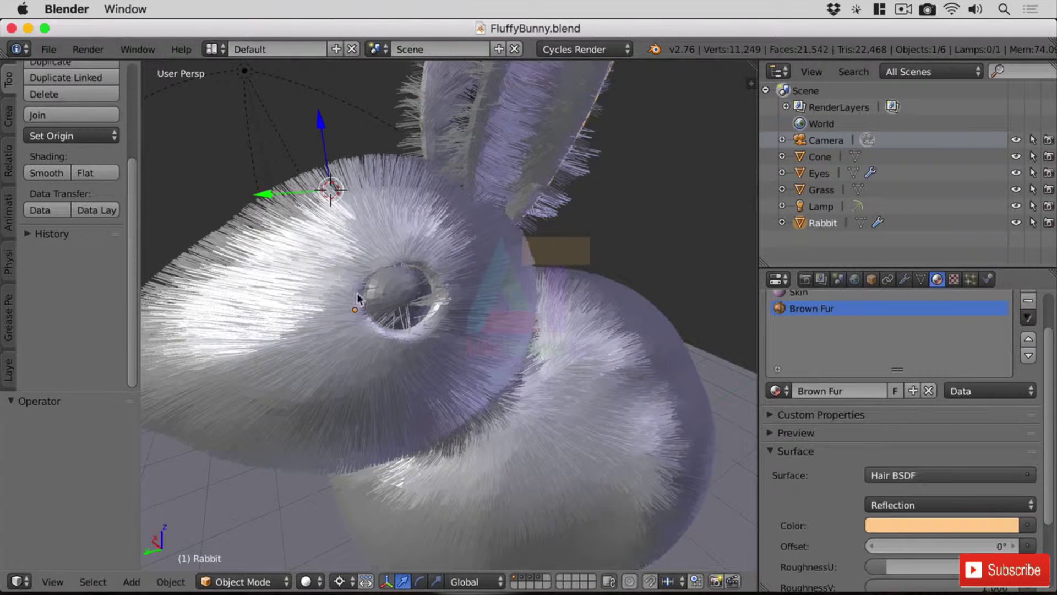
{"action": "scroll", "coordinate": [360, 294], "scroll_direction": "down", "scroll_amount": 4}
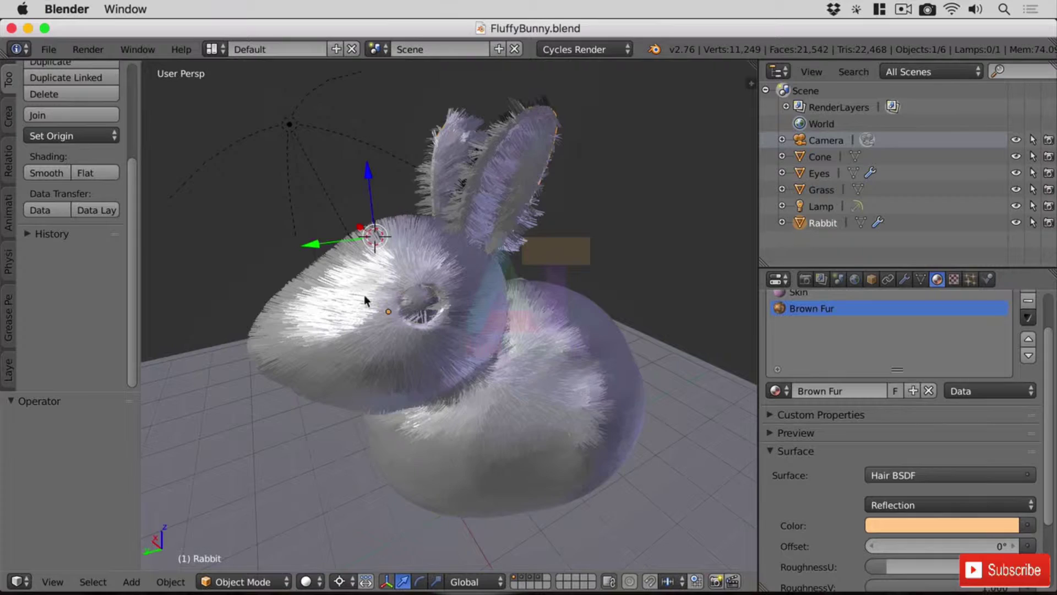
{"action": "scroll", "coordinate": [305, 308], "scroll_direction": "down", "scroll_amount": 1}
{"action": "scroll", "coordinate": [315, 306], "scroll_direction": "up", "scroll_amount": 2}
{"action": "scroll", "coordinate": [315, 306], "scroll_direction": "up", "scroll_amount": 1}
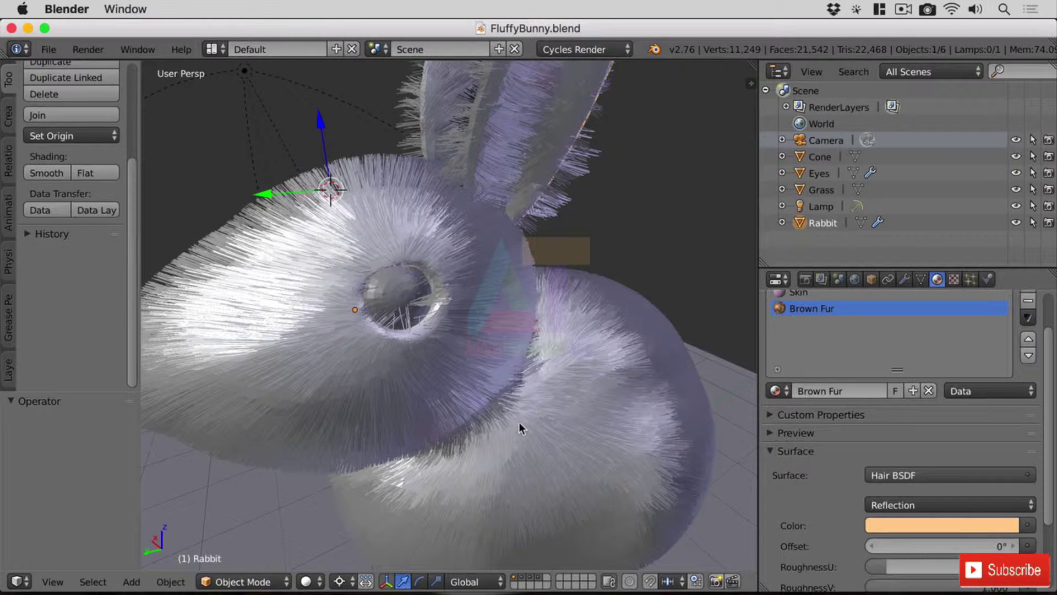
{"action": "left_click", "coordinate": [245, 581]}
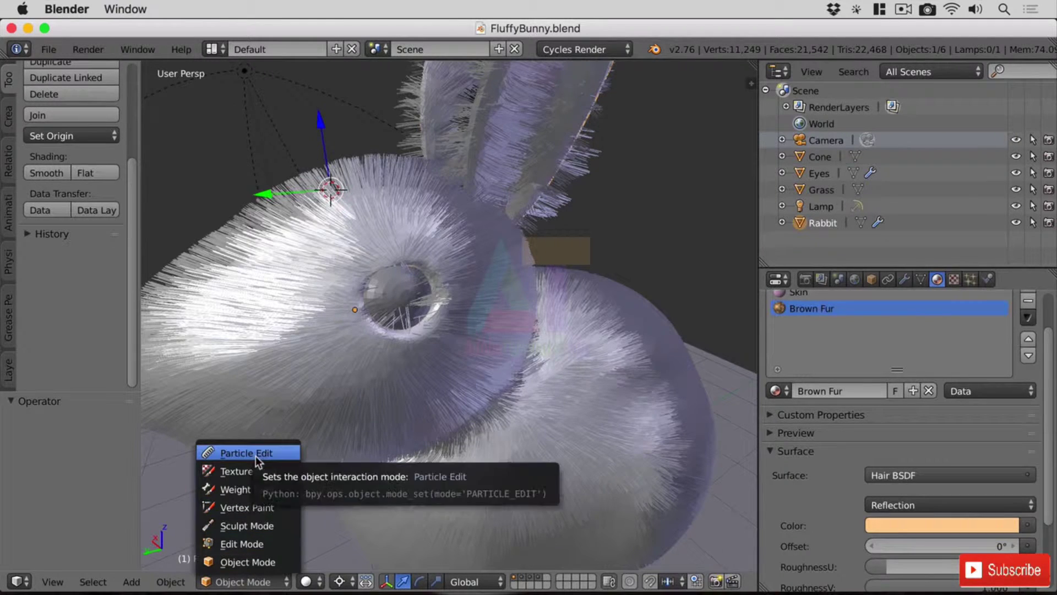
{"action": "left_click", "coordinate": [225, 452]}
Step: Show the rabbit's Body Hair particle system settings
{"action": "scroll", "coordinate": [380, 423], "scroll_direction": "down", "scroll_amount": 4}
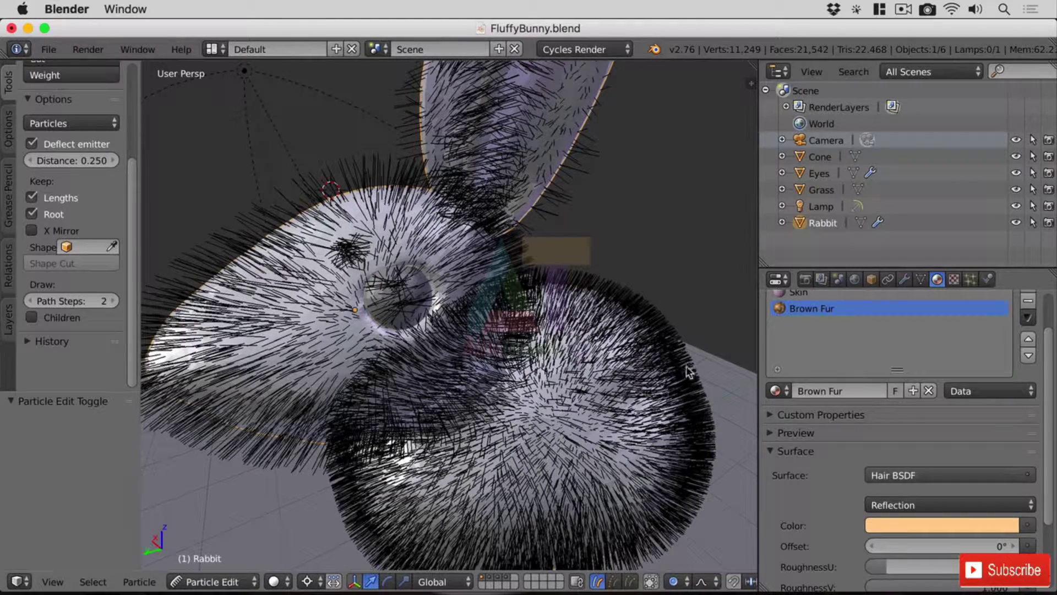
{"action": "scroll", "coordinate": [542, 325], "scroll_direction": "down", "scroll_amount": 3}
{"action": "scroll", "coordinate": [542, 325], "scroll_direction": "up", "scroll_amount": 2}
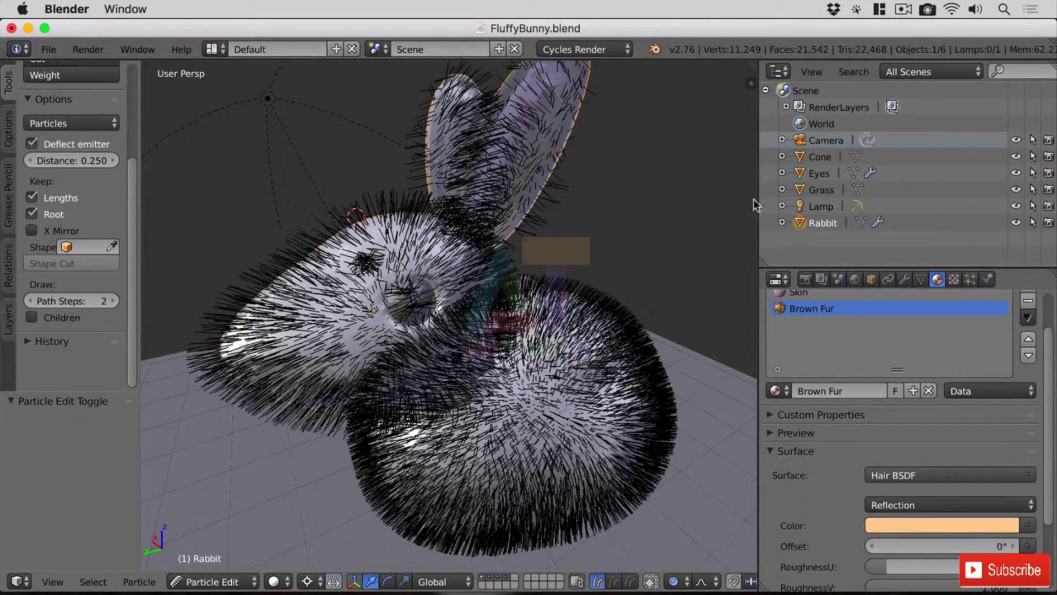
{"action": "left_click", "coordinate": [971, 280]}
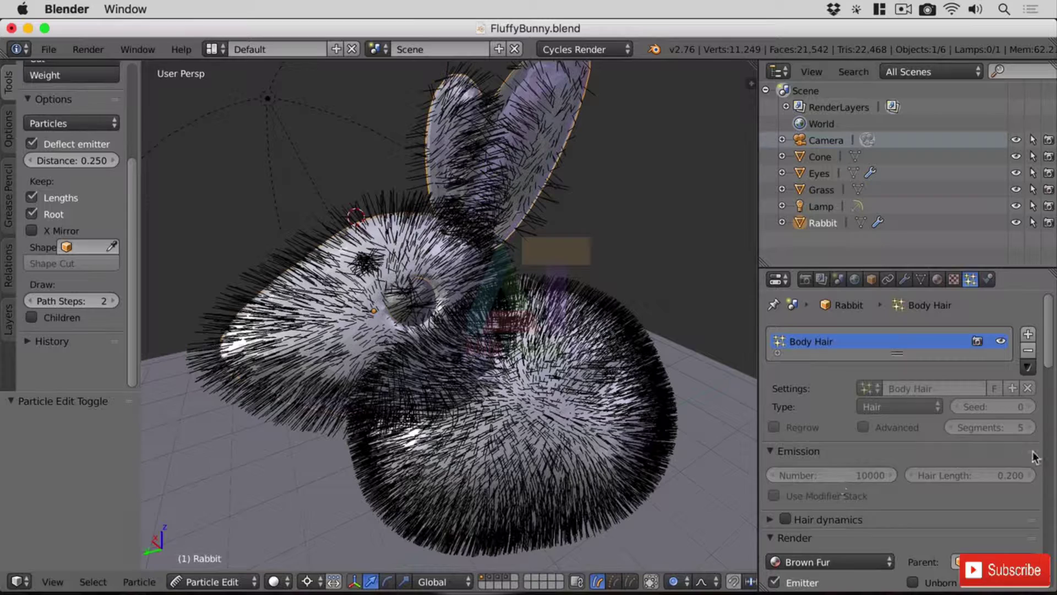
{"action": "scroll", "coordinate": [1004, 472], "scroll_direction": "down", "scroll_amount": 1}
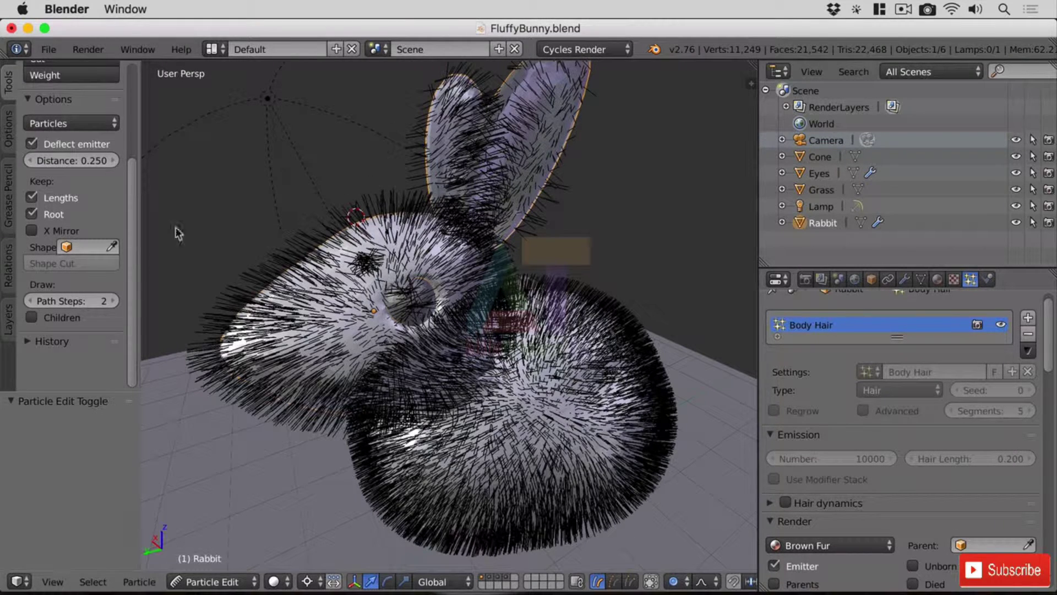
Step: Switch the rabbit to Object Mode and back into Particle Edit mode
{"action": "left_click", "coordinate": [212, 581]}
{"action": "left_click", "coordinate": [219, 561]}
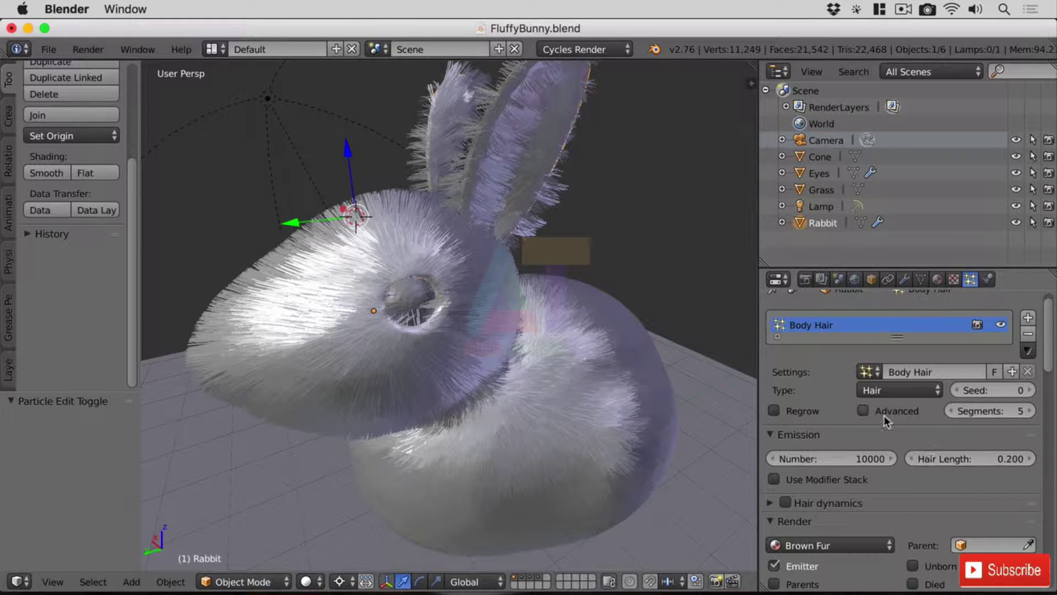
{"action": "left_click", "coordinate": [256, 583]}
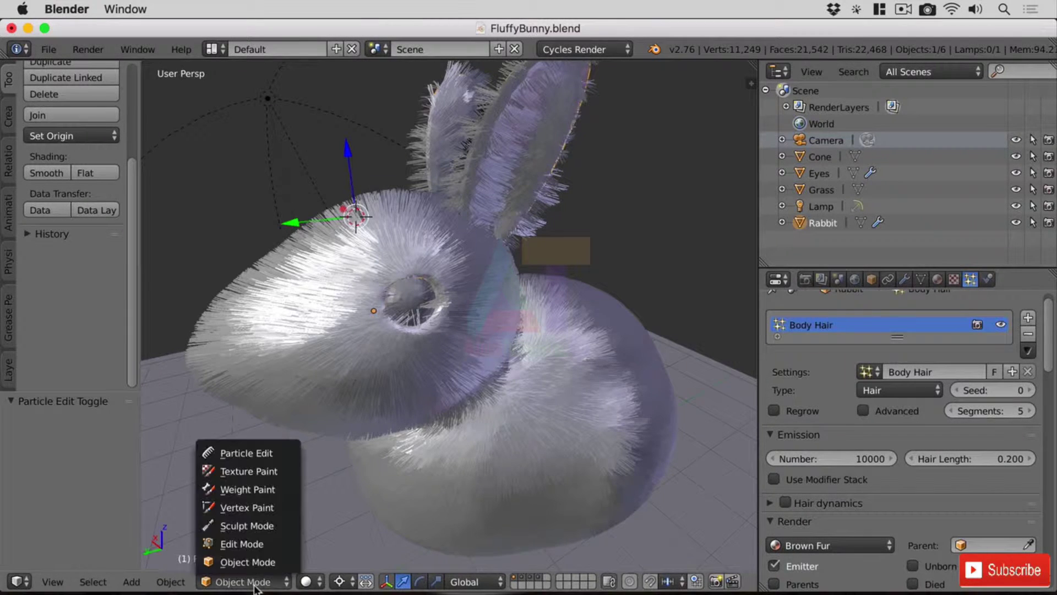
{"action": "left_click", "coordinate": [264, 452]}
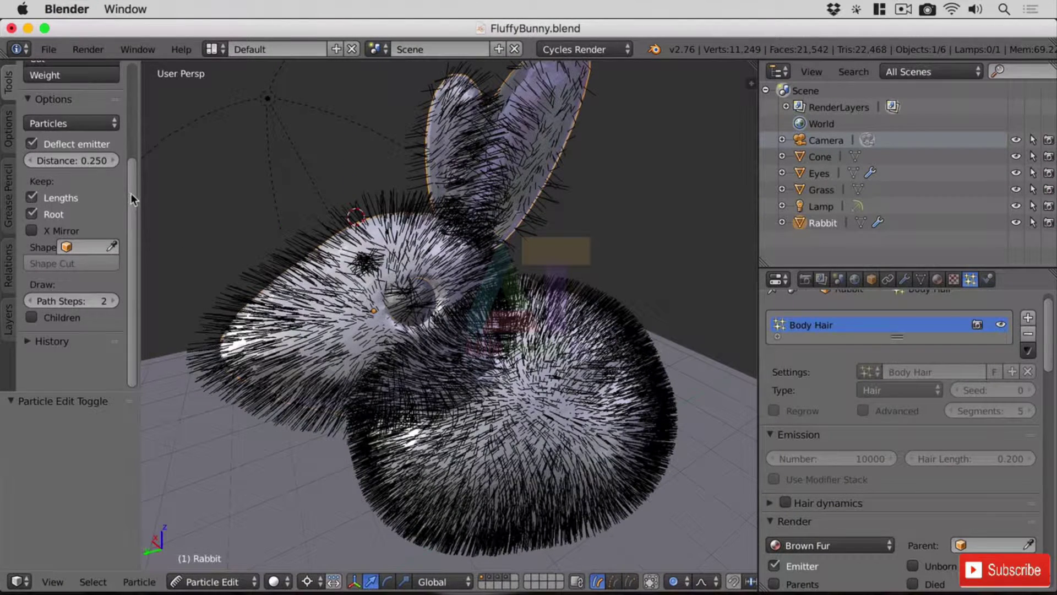
Step: Choose the Comb brush for the hair particles and set its radius to 45 px
{"action": "left_click_drag", "start_coordinate": [131, 192], "coordinate": [143, 100]}
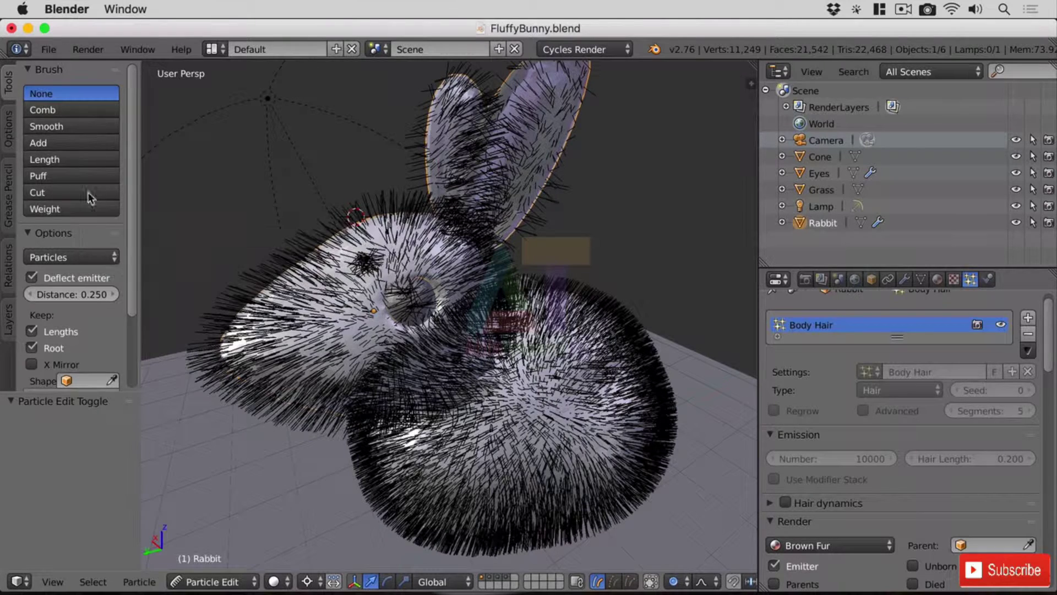
{"action": "left_click", "coordinate": [70, 109]}
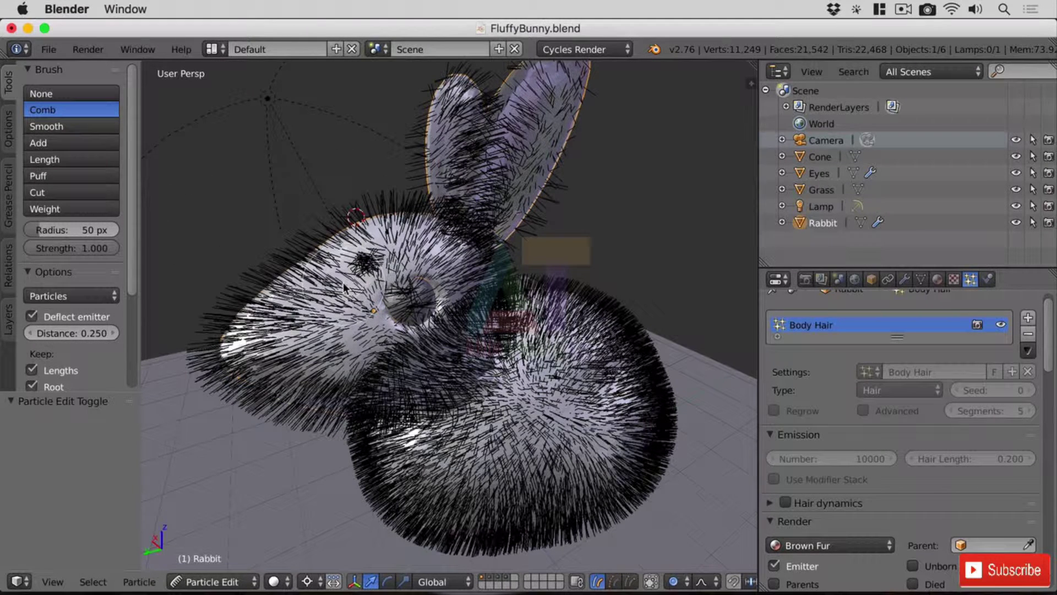
{"action": "key", "text": "f"}
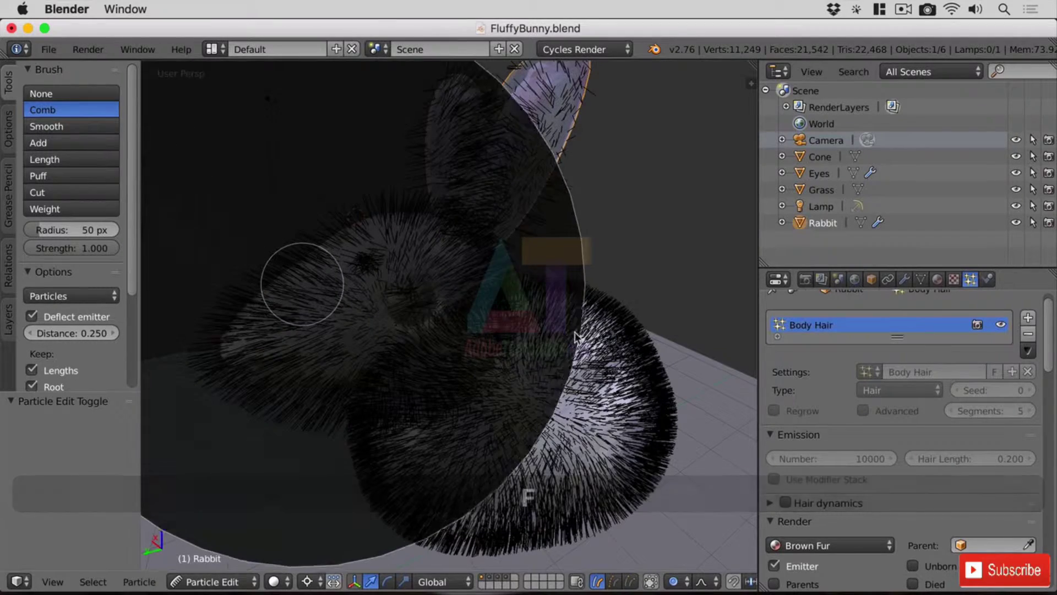
{"action": "left_click", "coordinate": [408, 295]}
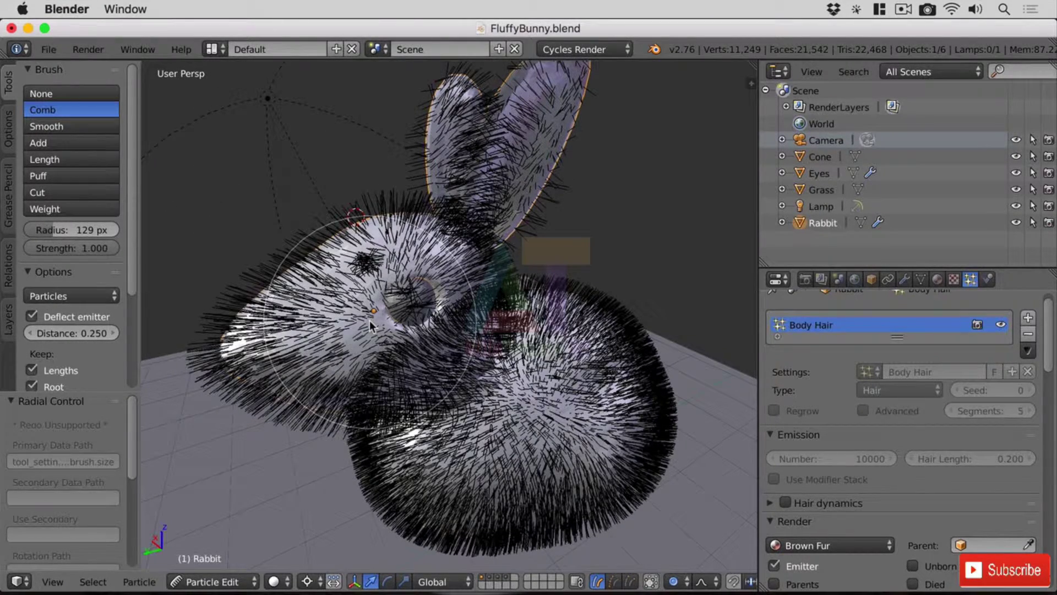
{"action": "key", "text": "shift+f"}
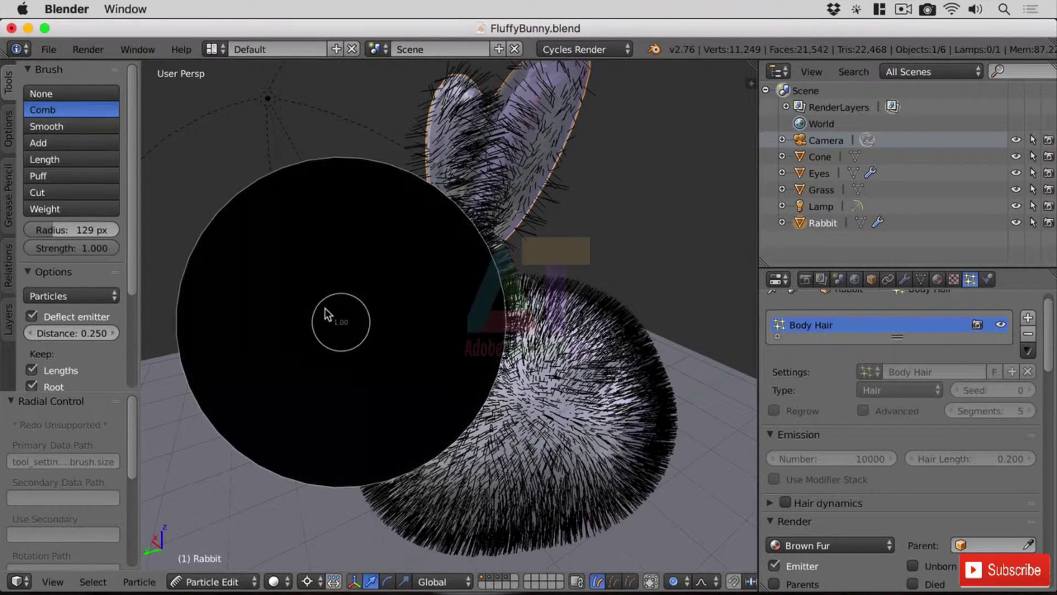
{"action": "key", "text": "Escape"}
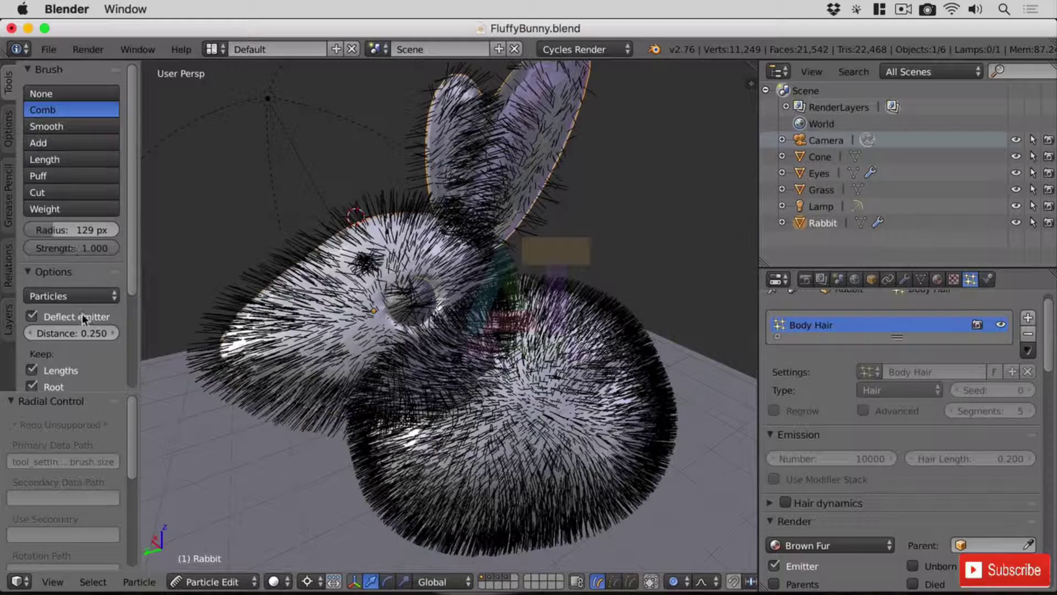
{"action": "left_click_drag", "start_coordinate": [76, 234], "coordinate": [59, 234]}
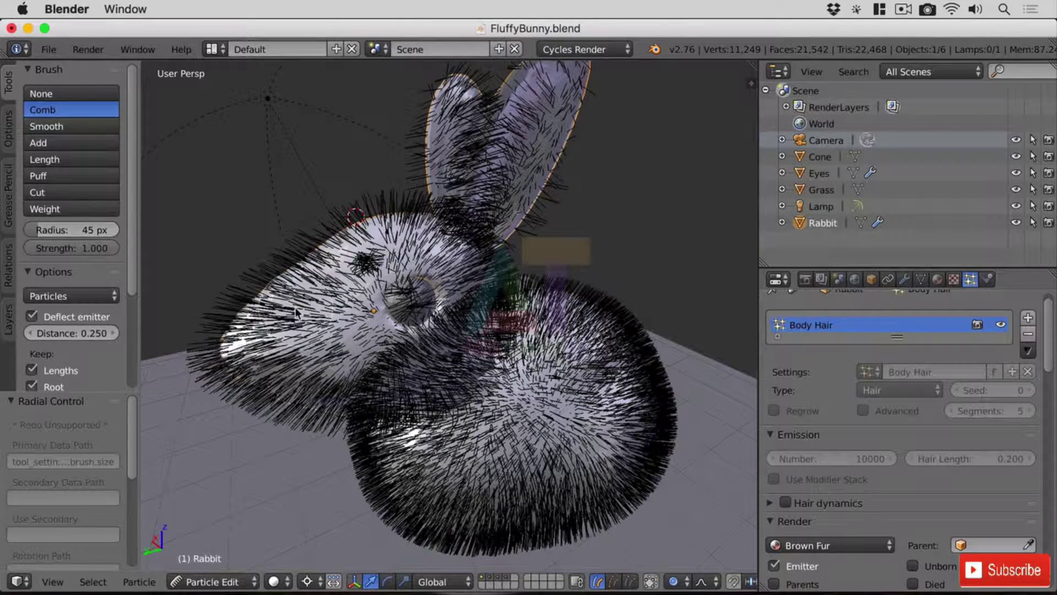
Step: Comb the fur backwards from the rabbit's muzzle over its head, back and flank
{"action": "mouse_move", "coordinate": [295, 313]}
{"action": "left_mouse_down"}
{"action": "mouse_move", "coordinate": [254, 351]}
{"action": "mouse_move", "coordinate": [272, 316]}
{"action": "mouse_move", "coordinate": [340, 261]}
{"action": "mouse_move", "coordinate": [431, 229]}
{"action": "mouse_move", "coordinate": [445, 274]}
{"action": "left_mouse_up"}
{"action": "mouse_move", "coordinate": [310, 345]}
{"action": "left_mouse_down"}
{"action": "mouse_move", "coordinate": [447, 272]}
{"action": "mouse_move", "coordinate": [556, 308]}
{"action": "left_mouse_up"}
{"action": "mouse_move", "coordinate": [319, 366]}
{"action": "left_mouse_down"}
{"action": "mouse_move", "coordinate": [530, 306]}
{"action": "mouse_move", "coordinate": [661, 355]}
{"action": "left_mouse_up"}
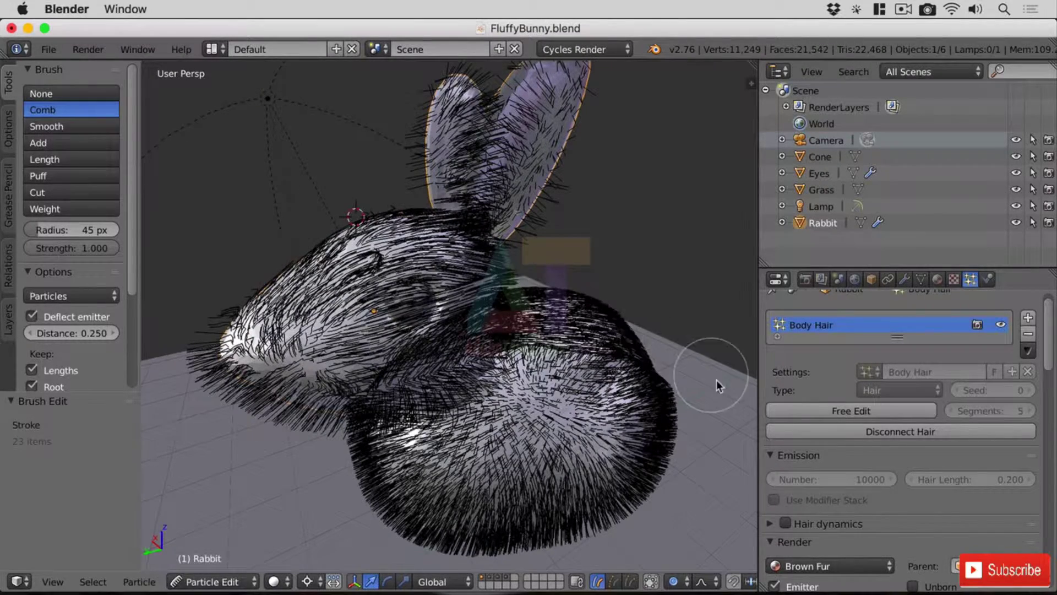
{"action": "mouse_move", "coordinate": [489, 338]}
{"action": "left_mouse_down"}
{"action": "mouse_move", "coordinate": [687, 440]}
{"action": "mouse_move", "coordinate": [680, 458]}
{"action": "left_mouse_up"}
{"action": "mouse_move", "coordinate": [483, 393]}
{"action": "left_mouse_down"}
{"action": "mouse_move", "coordinate": [634, 447]}
{"action": "mouse_move", "coordinate": [664, 494]}
{"action": "left_mouse_up"}
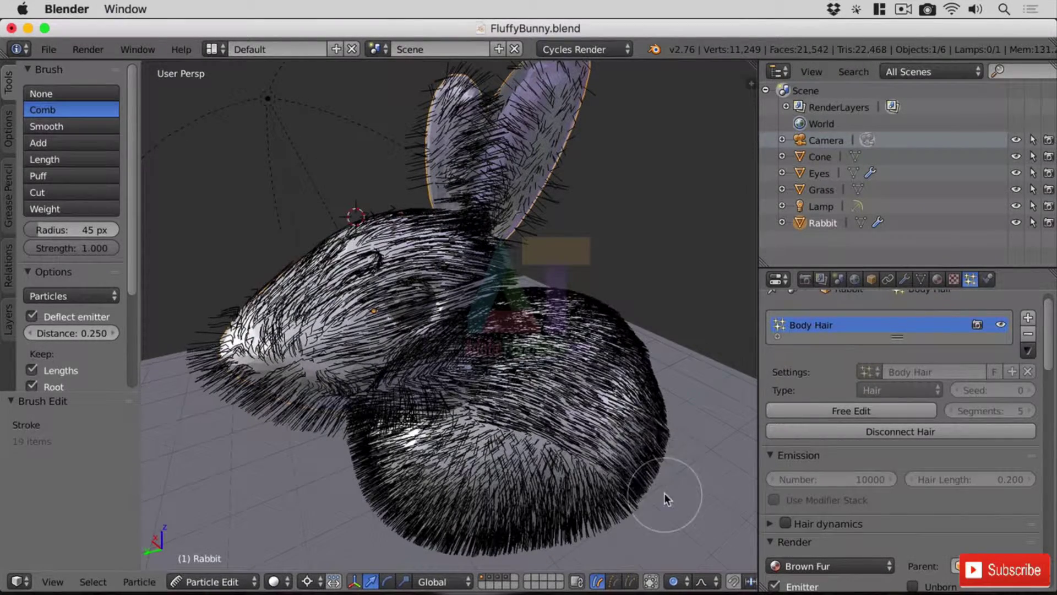
Step: Turn on limiting selection to visible so only the hairs facing the view are shown and combed
{"action": "left_click", "coordinate": [652, 582]}
{"action": "left_click", "coordinate": [653, 584]}
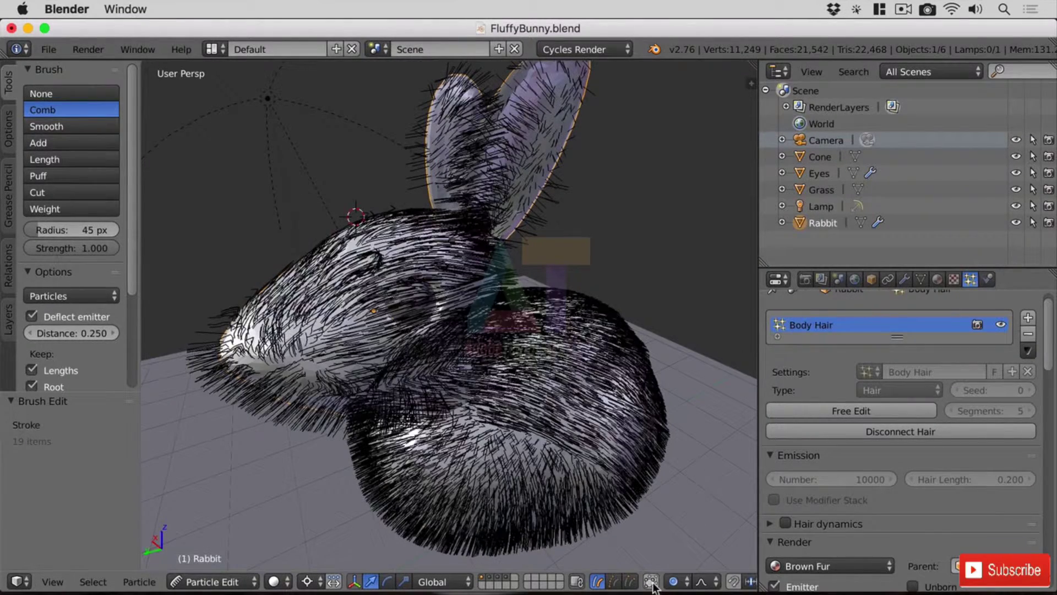
{"action": "left_click", "coordinate": [652, 582]}
{"action": "left_click", "coordinate": [652, 583]}
{"action": "left_click", "coordinate": [652, 583]}
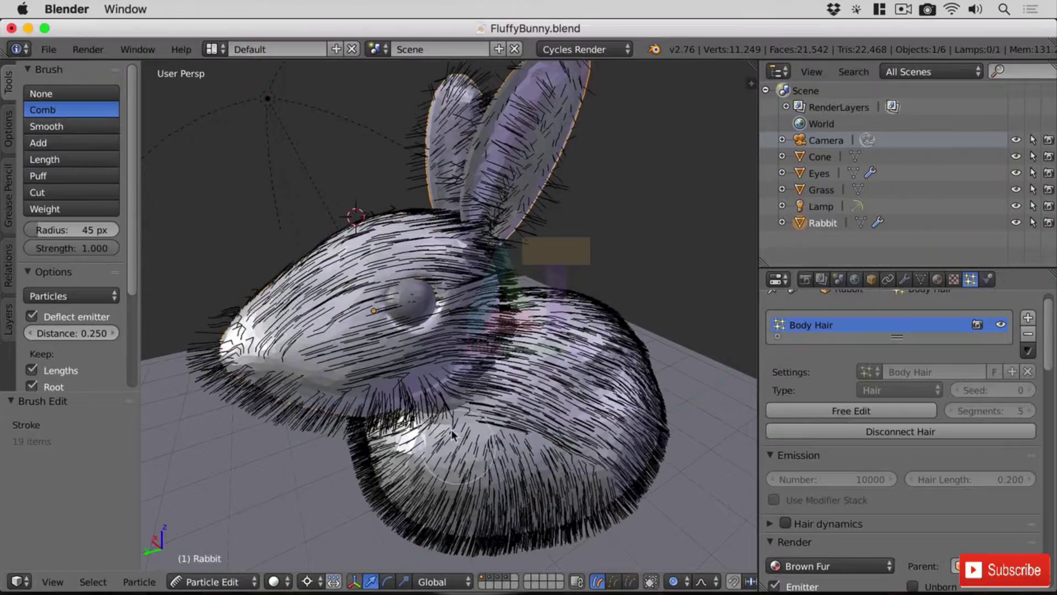
Step: Comb the fur on the rabbit's other side, sweeping it backwards and down along the body
{"action": "middle_click_drag", "start_coordinate": [451, 434], "coordinate": [415, 366]}
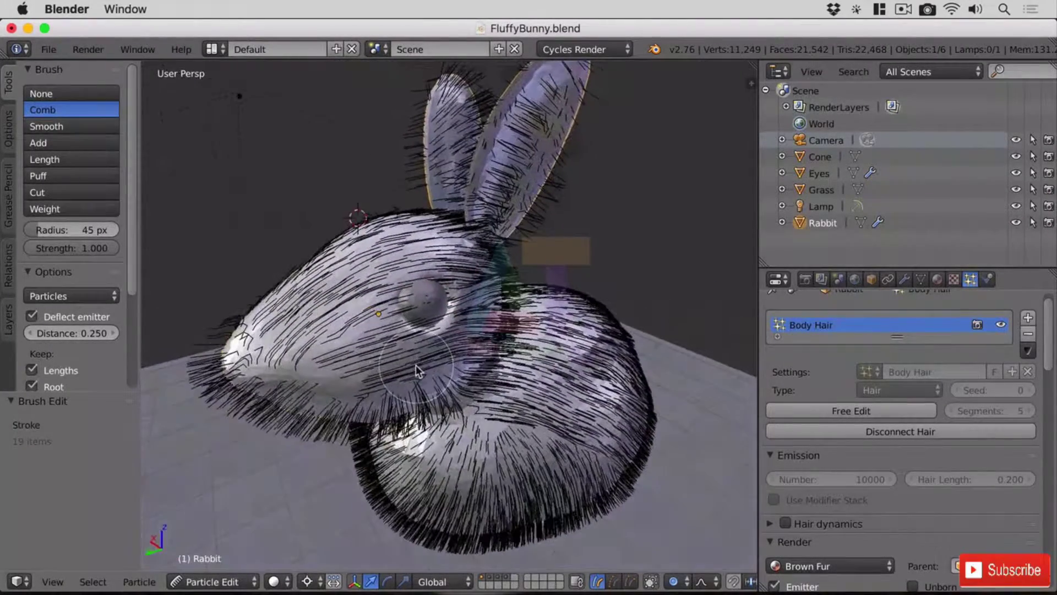
{"action": "middle_click_drag", "start_coordinate": [428, 424], "coordinate": [574, 407]}
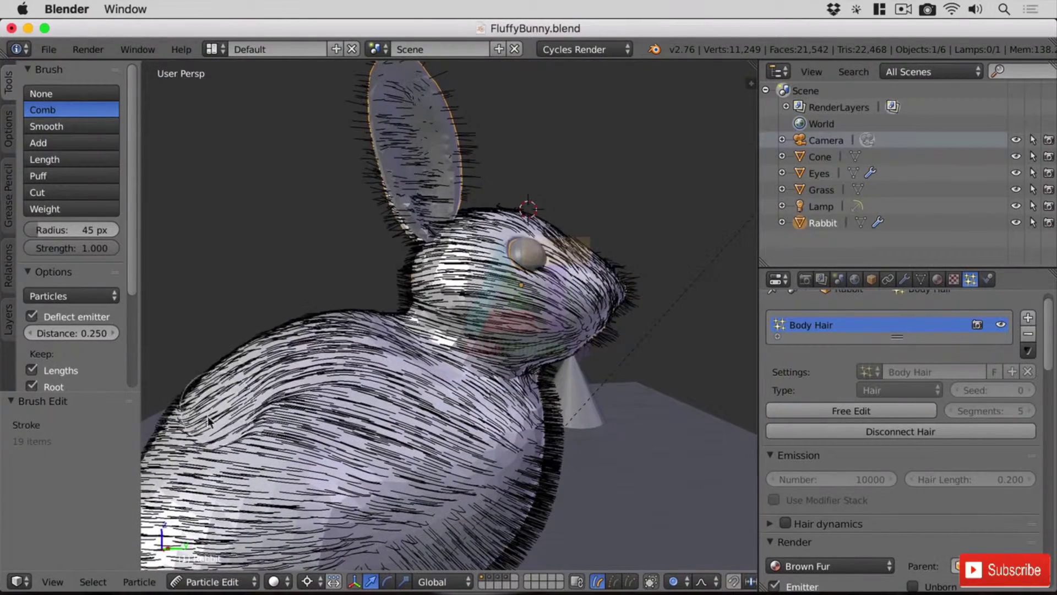
{"action": "left_click_drag", "start_coordinate": [208, 418], "coordinate": [139, 583]}
{"action": "mouse_move", "coordinate": [422, 406]}
{"action": "left_mouse_down"}
{"action": "mouse_move", "coordinate": [266, 429]}
{"action": "mouse_move", "coordinate": [228, 575]}
{"action": "left_mouse_up"}
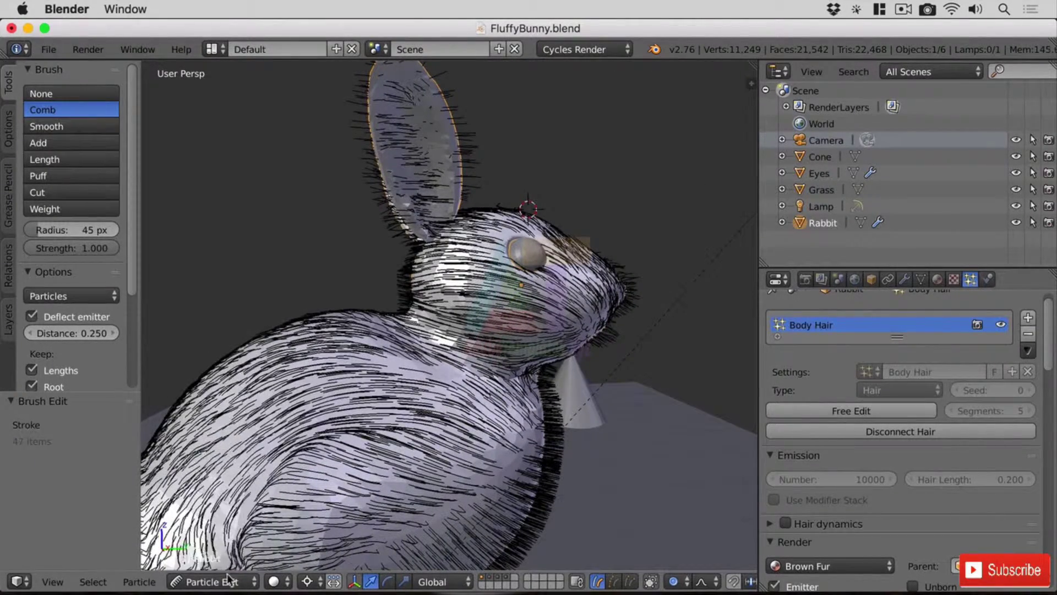
{"action": "mouse_move", "coordinate": [374, 419]}
{"action": "left_mouse_down"}
{"action": "mouse_move", "coordinate": [310, 464]}
{"action": "mouse_move", "coordinate": [264, 564]}
{"action": "left_mouse_up"}
{"action": "mouse_move", "coordinate": [542, 388]}
{"action": "left_mouse_down"}
{"action": "mouse_move", "coordinate": [549, 463]}
{"action": "mouse_move", "coordinate": [456, 558]}
{"action": "left_mouse_up"}
Step: Comb the rabbit's chest fur downwards and sweep the lower flank fur towards the rear
{"action": "middle_click_drag", "start_coordinate": [606, 457], "coordinate": [494, 431]}
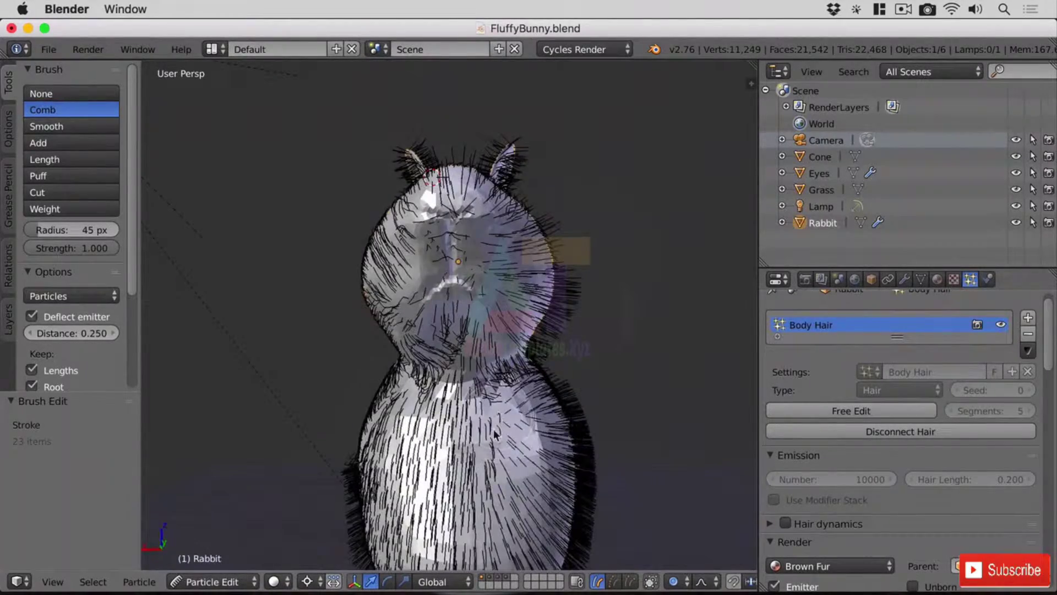
{"action": "left_click_drag", "start_coordinate": [494, 435], "coordinate": [517, 551]}
{"action": "middle_click_drag", "start_coordinate": [625, 411], "coordinate": [417, 444]}
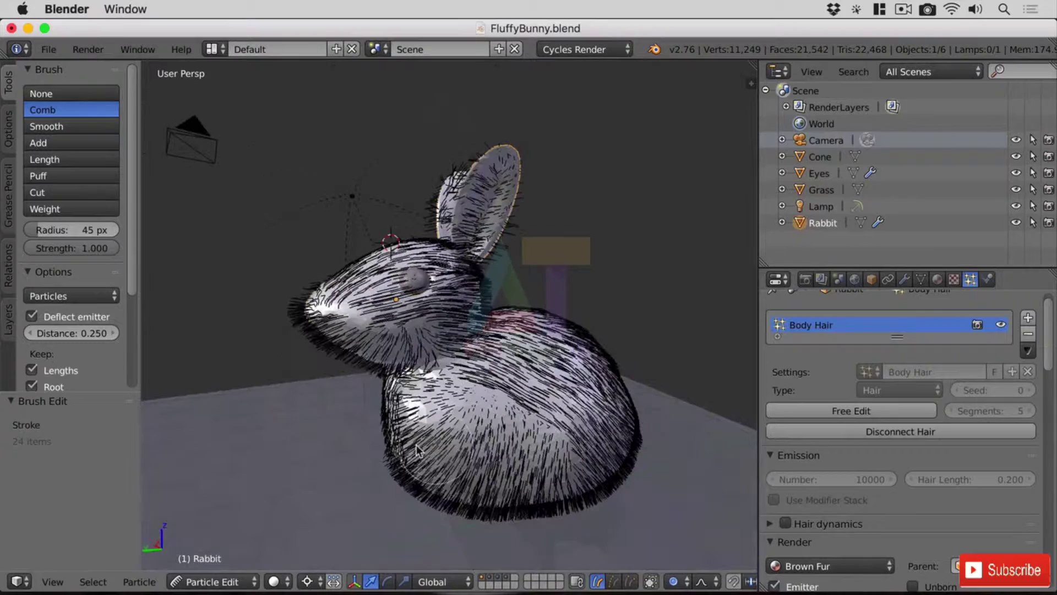
{"action": "mouse_move", "coordinate": [417, 424]}
{"action": "left_mouse_down"}
{"action": "mouse_move", "coordinate": [411, 485]}
{"action": "mouse_move", "coordinate": [464, 521]}
{"action": "left_mouse_up"}
{"action": "mouse_move", "coordinate": [472, 441]}
{"action": "left_mouse_down"}
{"action": "mouse_move", "coordinate": [529, 511]}
{"action": "mouse_move", "coordinate": [612, 507]}
{"action": "left_mouse_up"}
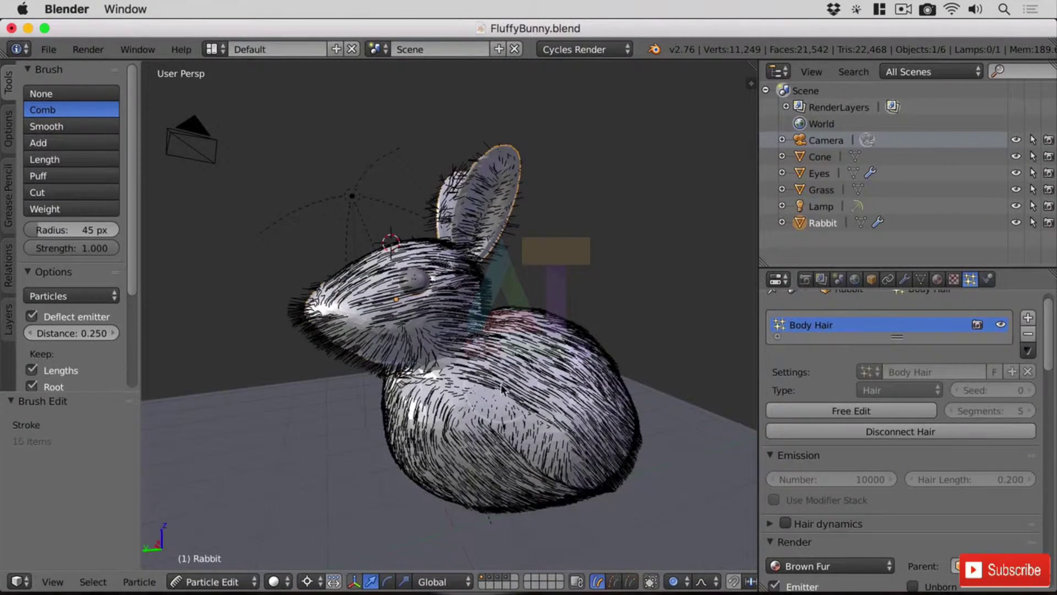
{"action": "left_click_drag", "start_coordinate": [502, 389], "coordinate": [609, 538]}
Step: Comb the remaining upright fur around the rabbit's head, neck and muzzle
{"action": "middle_click_drag", "start_coordinate": [609, 538], "coordinate": [439, 372]}
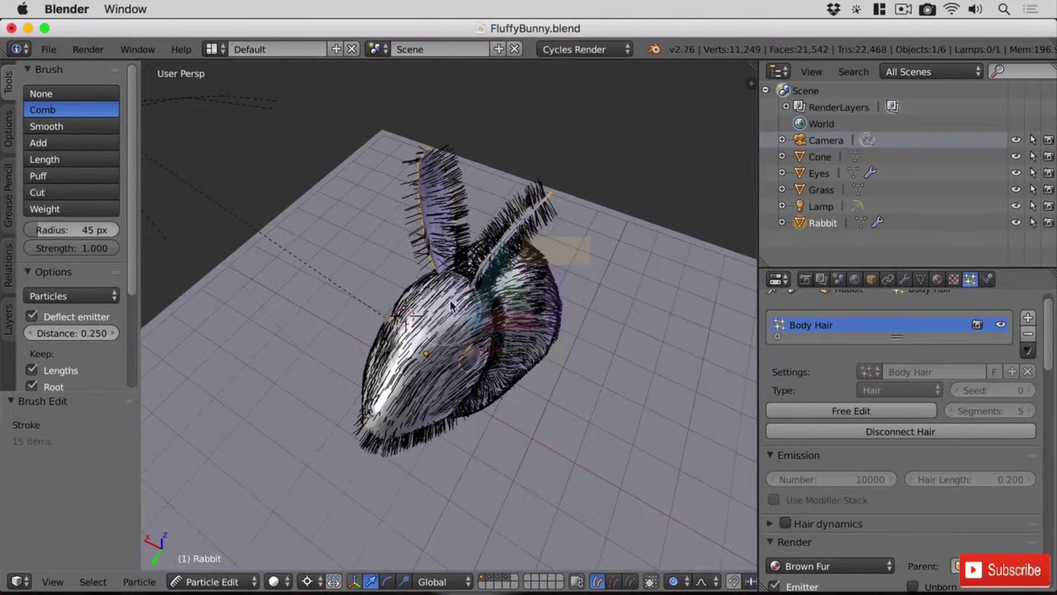
{"action": "mouse_move", "coordinate": [480, 271]}
{"action": "left_mouse_down"}
{"action": "mouse_move", "coordinate": [511, 260]}
{"action": "mouse_move", "coordinate": [525, 307]}
{"action": "left_mouse_up"}
{"action": "left_click_drag", "start_coordinate": [482, 333], "coordinate": [557, 410]}
{"action": "middle_click_drag", "start_coordinate": [557, 411], "coordinate": [563, 351]}
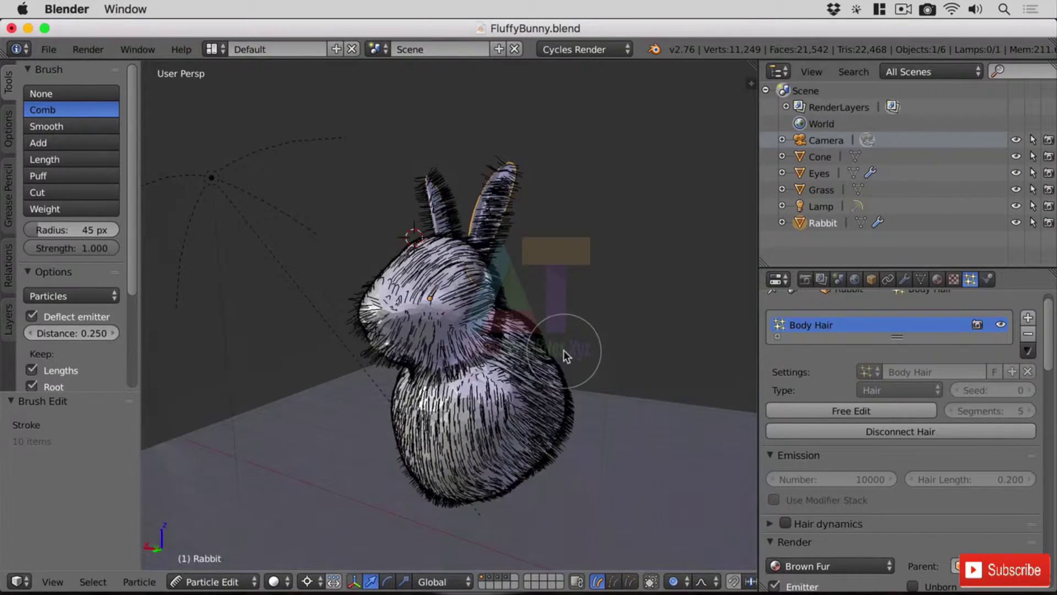
{"action": "mouse_move", "coordinate": [356, 316]}
{"action": "left_mouse_down"}
{"action": "mouse_move", "coordinate": [450, 357]}
{"action": "mouse_move", "coordinate": [437, 361]}
{"action": "mouse_move", "coordinate": [384, 324]}
{"action": "mouse_move", "coordinate": [443, 352]}
{"action": "mouse_move", "coordinate": [421, 361]}
{"action": "left_mouse_up"}
{"action": "middle_click_drag", "start_coordinate": [474, 402], "coordinate": [497, 422]}
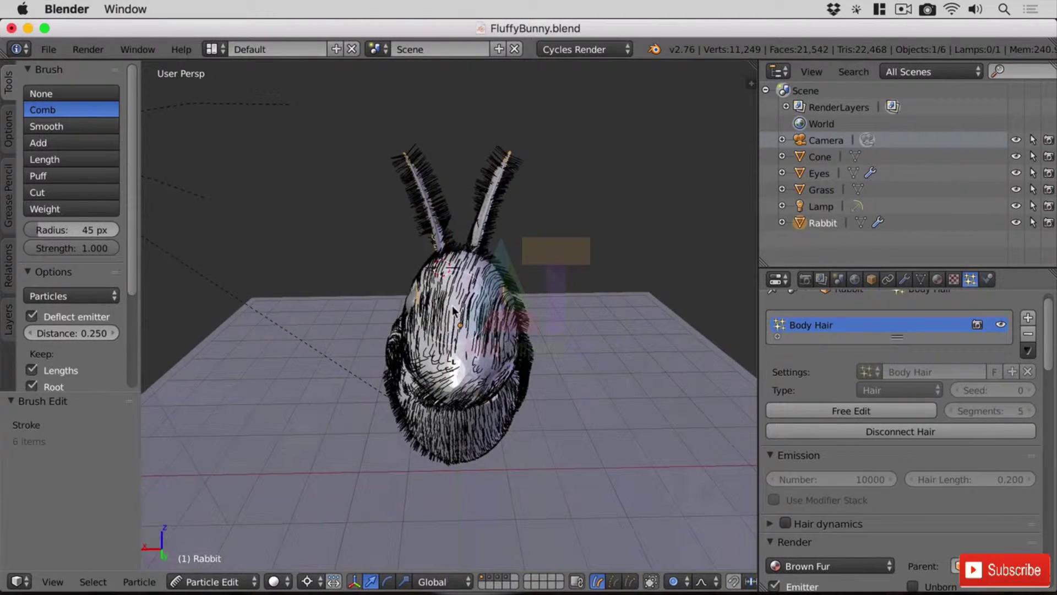
{"action": "middle_click_drag", "start_coordinate": [453, 310], "coordinate": [528, 316]}
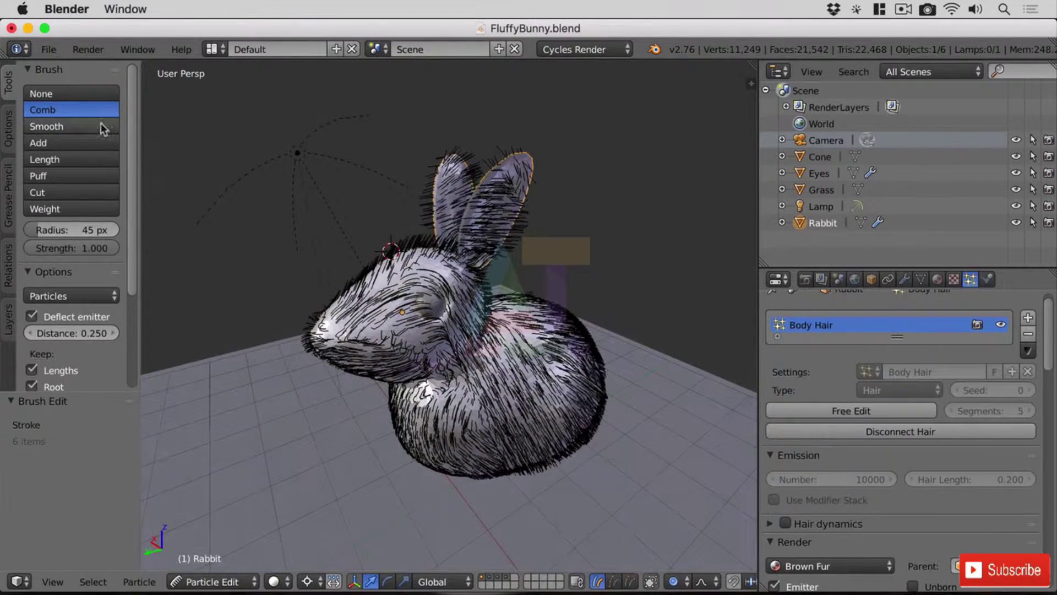
Step: Even out the combed fur on the rabbit's head with the Smooth brush
{"action": "left_click", "coordinate": [66, 129]}
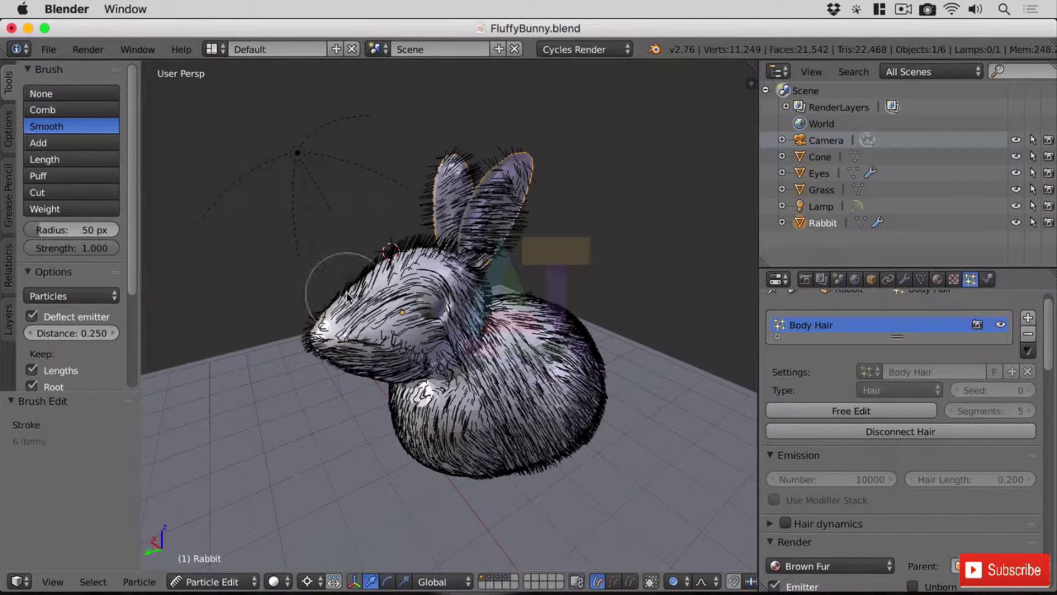
{"action": "mouse_move", "coordinate": [341, 298]}
{"action": "left_mouse_down"}
{"action": "mouse_move", "coordinate": [477, 229]}
{"action": "mouse_move", "coordinate": [517, 237]}
{"action": "mouse_move", "coordinate": [456, 387]}
{"action": "left_mouse_up"}
{"action": "key", "text": "ctrl+z"}
{"action": "key", "text": "ctrl+z"}
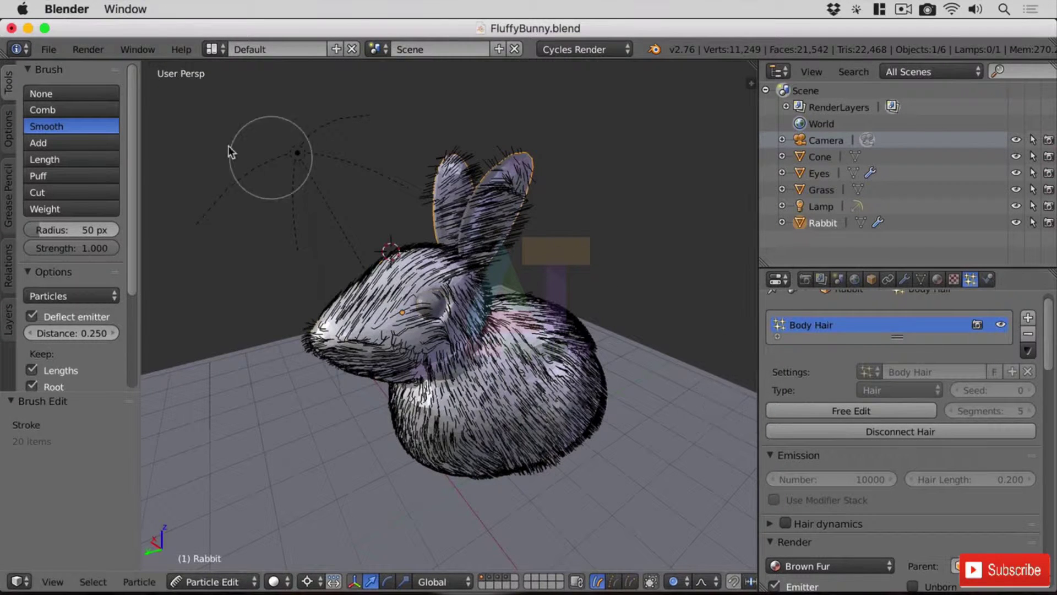
Step: Cut away the fur across the rabbit's head and body with the Cut brush
{"action": "left_click", "coordinate": [67, 159]}
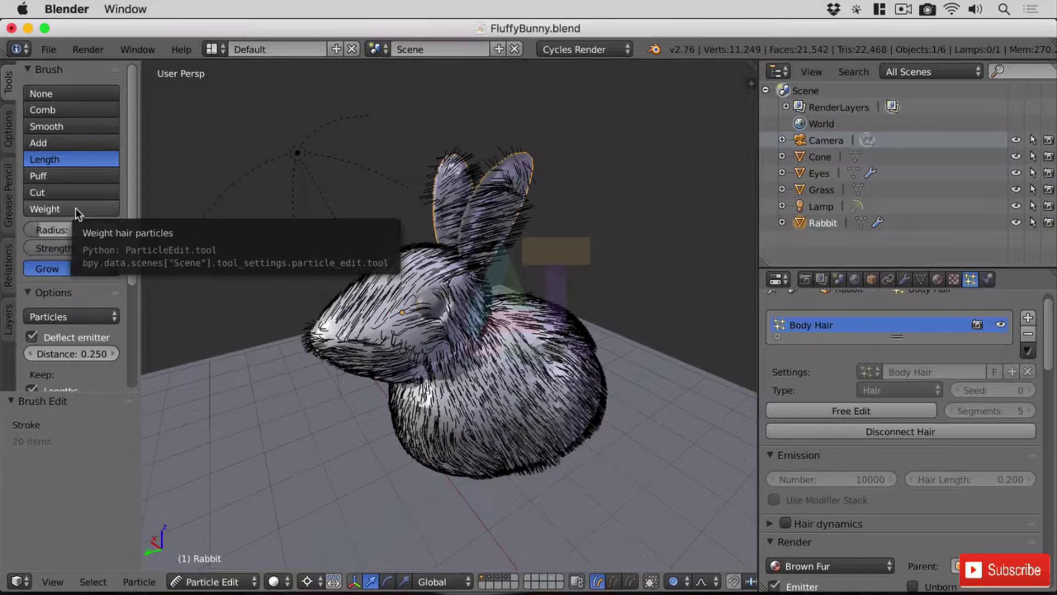
{"action": "left_click", "coordinate": [67, 177]}
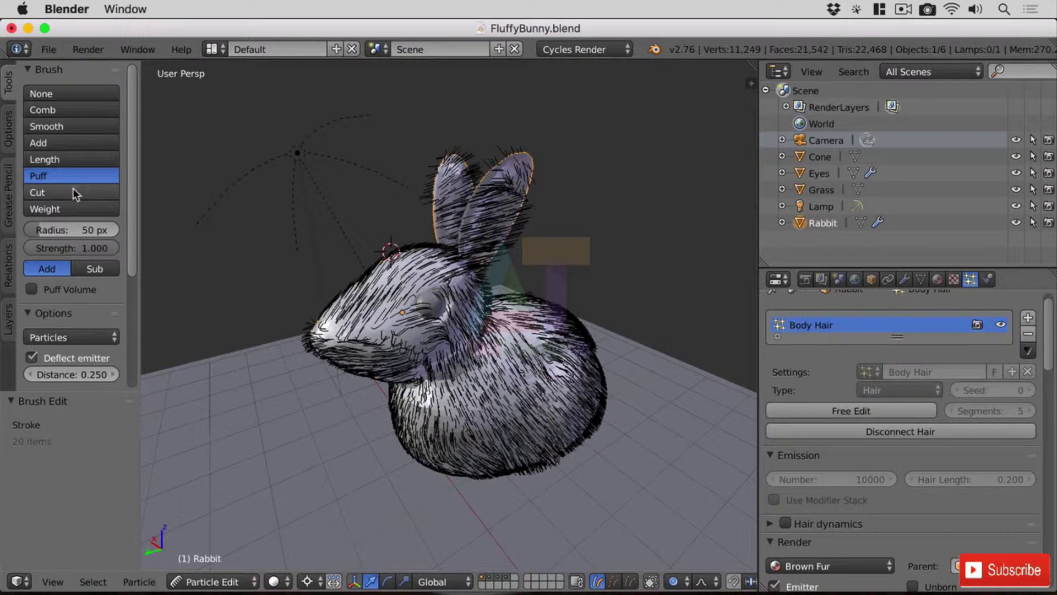
{"action": "left_click", "coordinate": [72, 191]}
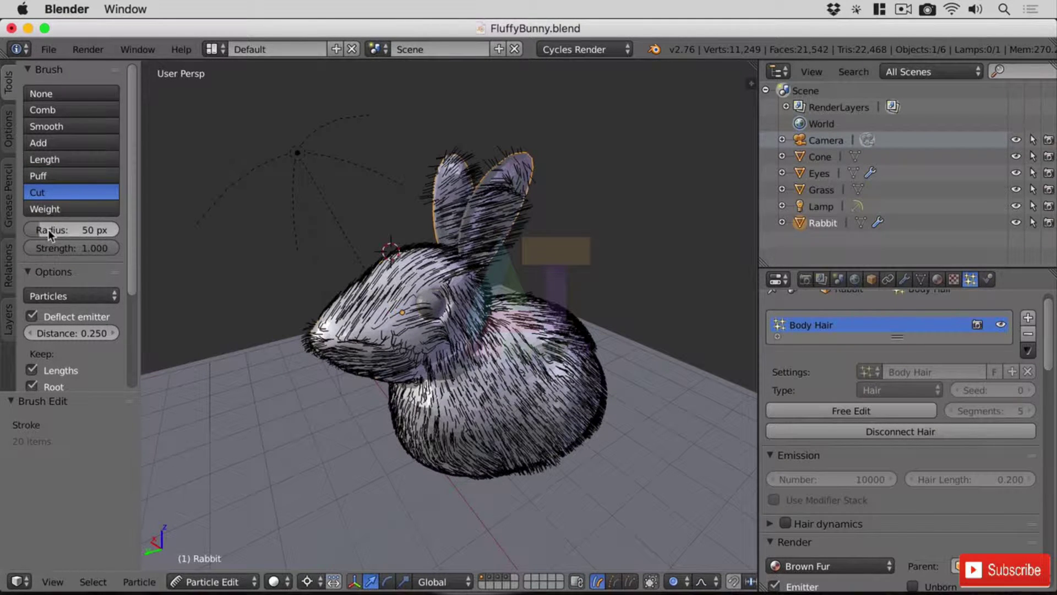
{"action": "mouse_move", "coordinate": [48, 233]}
{"action": "left_mouse_down"}
{"action": "mouse_move", "coordinate": [66, 234]}
{"action": "mouse_move", "coordinate": [50, 228]}
{"action": "left_mouse_up"}
{"action": "mouse_move", "coordinate": [286, 390]}
{"action": "left_mouse_down"}
{"action": "mouse_move", "coordinate": [487, 246]}
{"action": "mouse_move", "coordinate": [342, 302]}
{"action": "mouse_move", "coordinate": [573, 425]}
{"action": "mouse_move", "coordinate": [551, 484]}
{"action": "left_mouse_up"}
Step: Add new hairs on the rabbit's bare areas with the Add brush and comb them backwards from the muzzle
{"action": "left_click", "coordinate": [84, 161]}
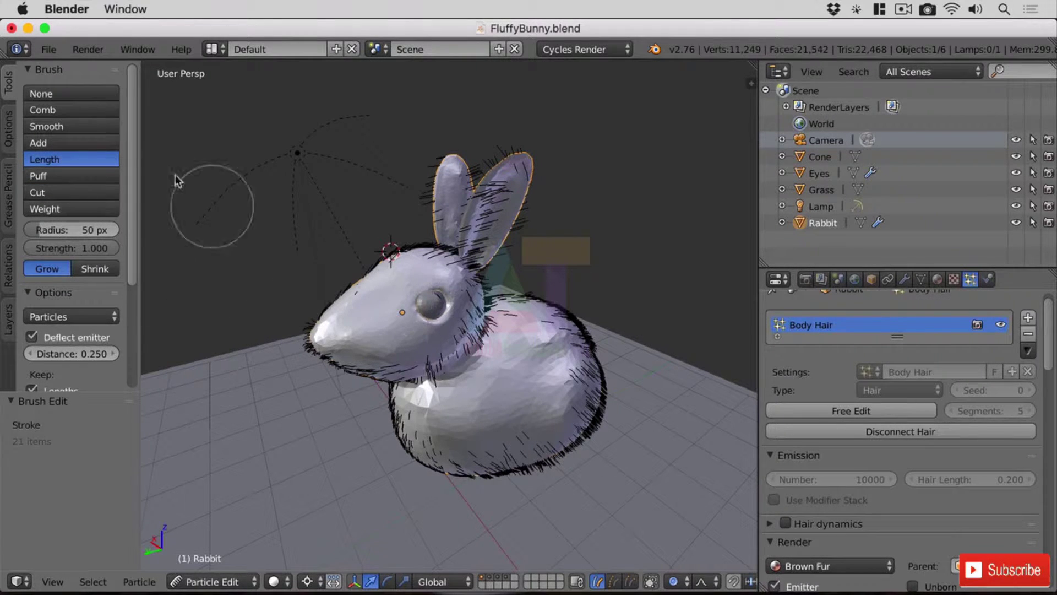
{"action": "left_click", "coordinate": [58, 143]}
{"action": "mouse_move", "coordinate": [342, 335]}
{"action": "left_mouse_down"}
{"action": "mouse_move", "coordinate": [397, 256]}
{"action": "mouse_move", "coordinate": [377, 327]}
{"action": "mouse_move", "coordinate": [346, 348]}
{"action": "mouse_move", "coordinate": [388, 245]}
{"action": "mouse_move", "coordinate": [352, 308]}
{"action": "mouse_move", "coordinate": [498, 258]}
{"action": "mouse_move", "coordinate": [572, 347]}
{"action": "mouse_move", "coordinate": [570, 395]}
{"action": "mouse_move", "coordinate": [597, 347]}
{"action": "mouse_move", "coordinate": [528, 397]}
{"action": "mouse_move", "coordinate": [427, 429]}
{"action": "mouse_move", "coordinate": [408, 386]}
{"action": "left_mouse_up"}
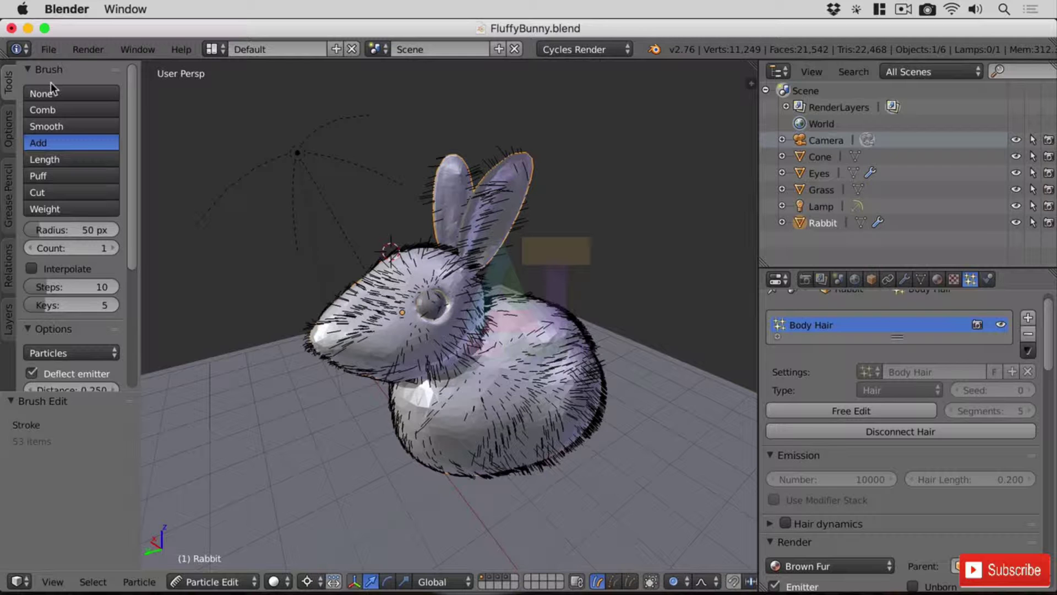
{"action": "left_click", "coordinate": [68, 113]}
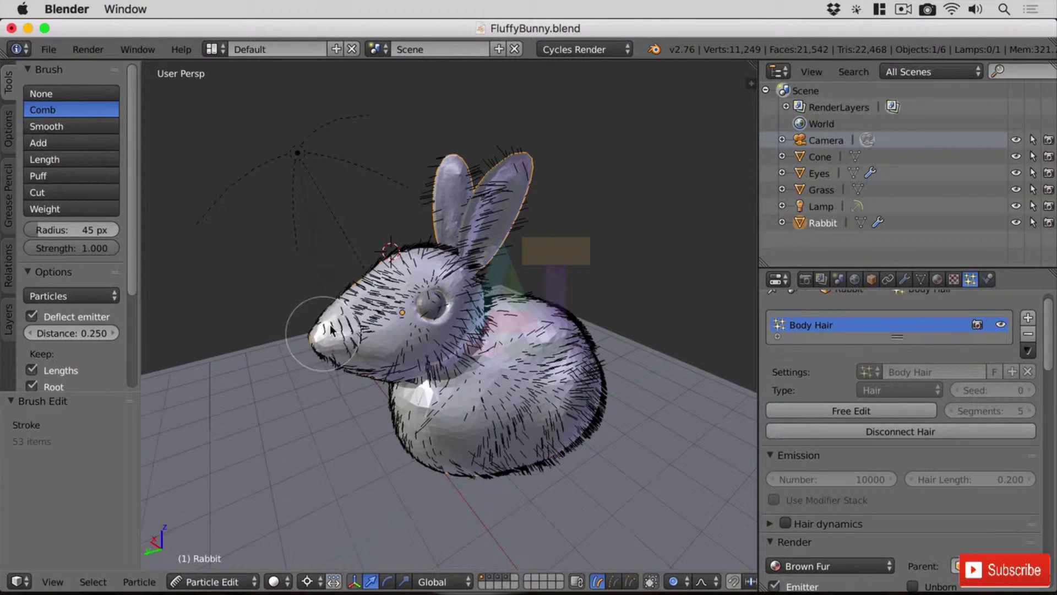
{"action": "left_click_drag", "start_coordinate": [320, 325], "coordinate": [485, 245]}
{"action": "left_click_drag", "start_coordinate": [360, 353], "coordinate": [543, 247]}
Step: Undo the combing, adding and cutting strokes on the rabbit's fur
{"action": "key", "text": "super+z"}
{"action": "key", "text": "super+z"}
{"action": "key", "text": "super+z"}
{"action": "key", "text": "super+z"}
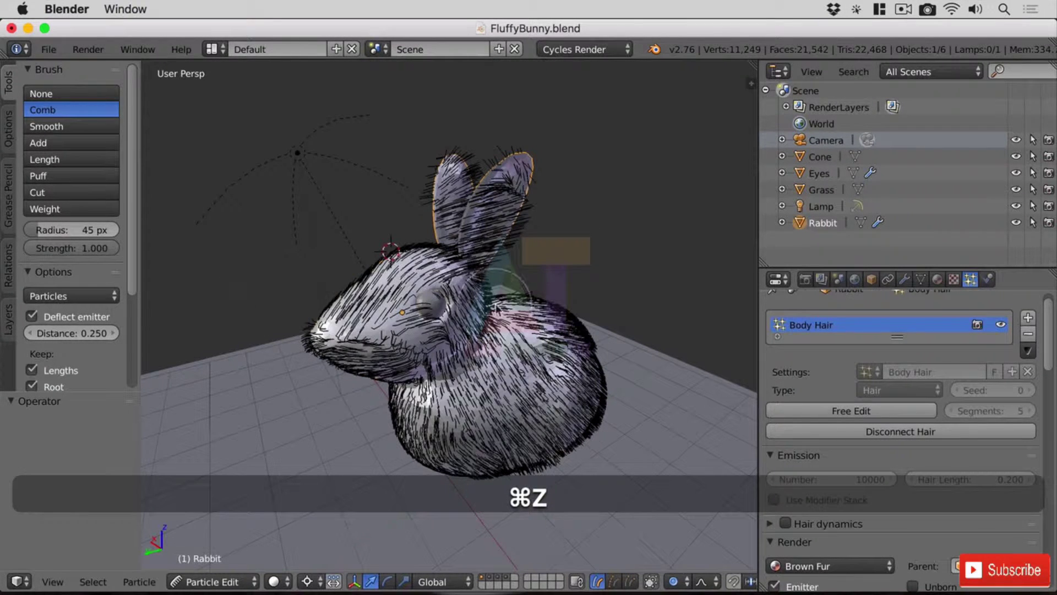
Step: Shorten the fur on the rabbit's muzzle and face with the Length brush set to Shrink
{"action": "left_click", "coordinate": [67, 126]}
{"action": "left_click", "coordinate": [68, 142]}
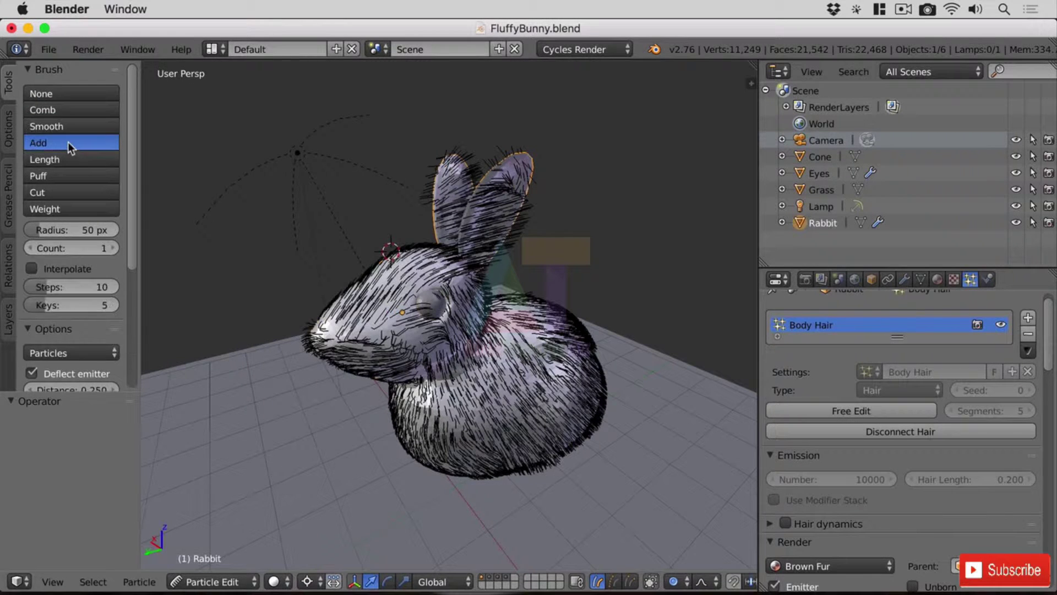
{"action": "left_click", "coordinate": [62, 159]}
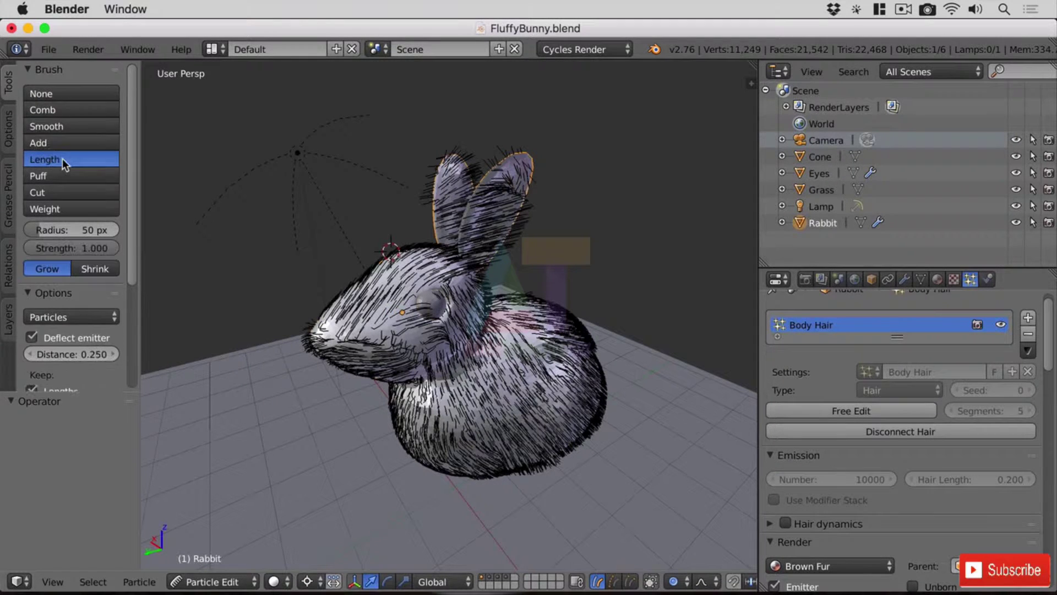
{"action": "left_click", "coordinate": [98, 268]}
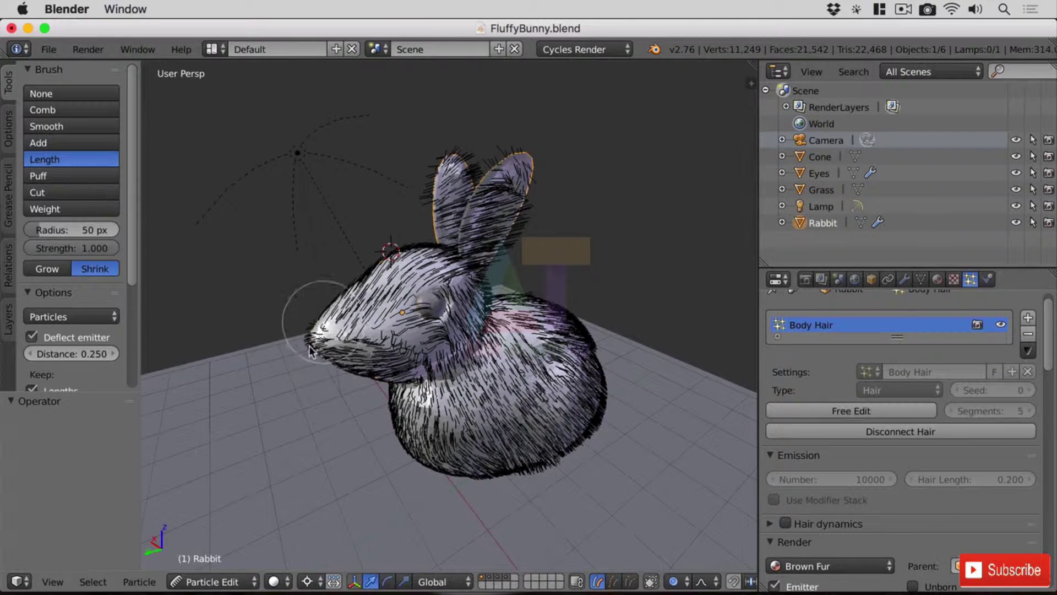
{"action": "mouse_move", "coordinate": [309, 351]}
{"action": "left_mouse_down"}
{"action": "mouse_move", "coordinate": [307, 330]}
{"action": "mouse_move", "coordinate": [331, 336]}
{"action": "mouse_move", "coordinate": [403, 312]}
{"action": "mouse_move", "coordinate": [375, 387]}
{"action": "left_mouse_up"}
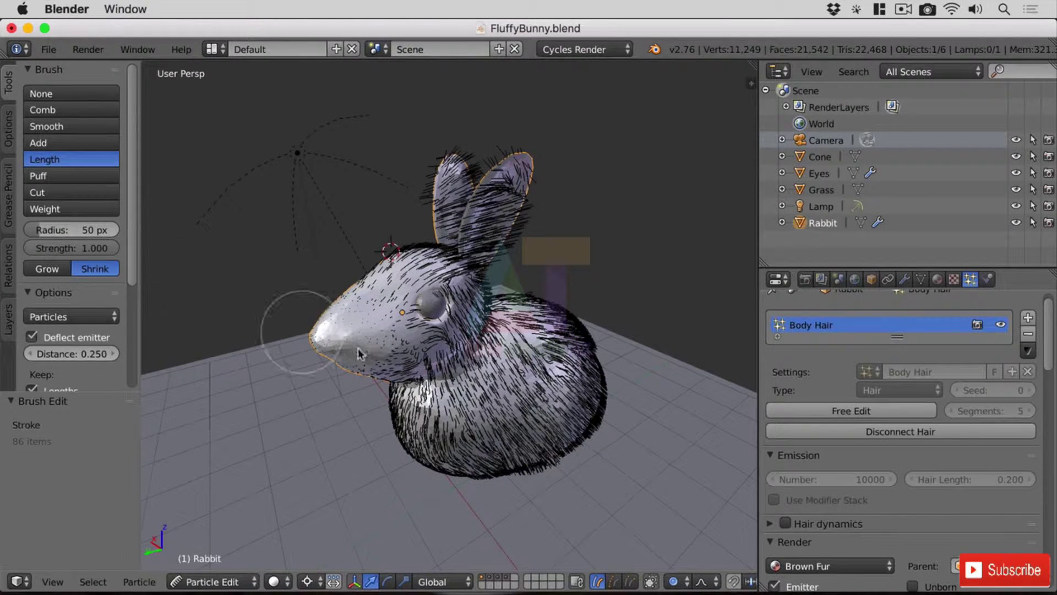
Step: Lengthen the shortened face fur with the Length brush set to Grow, and undo the length changes
{"action": "scroll", "coordinate": [358, 356], "scroll_direction": "up", "scroll_amount": 6}
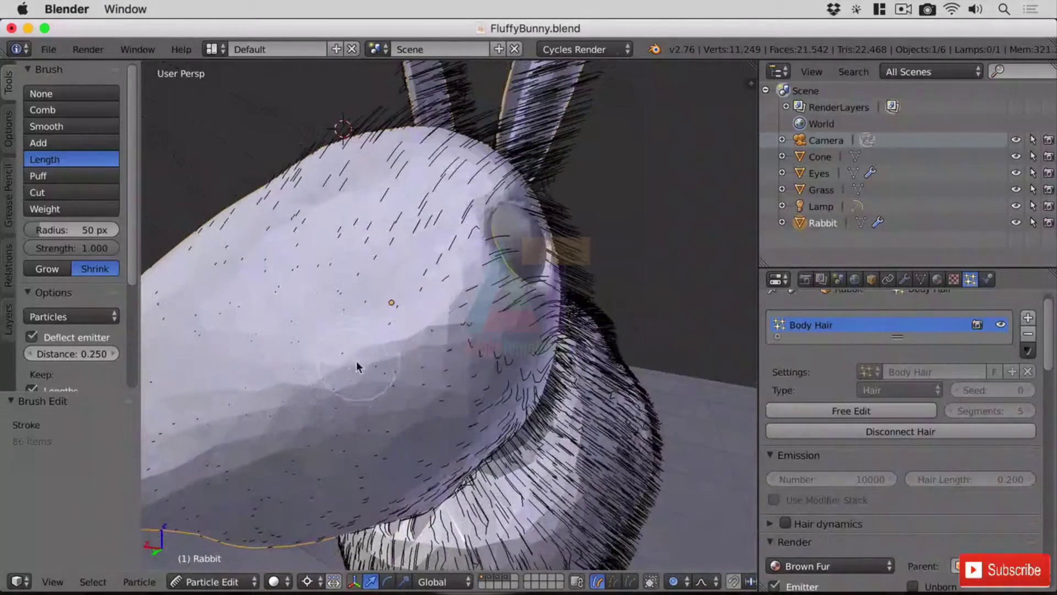
{"action": "scroll", "coordinate": [359, 367], "scroll_direction": "down", "scroll_amount": 5}
{"action": "left_click", "coordinate": [48, 268]}
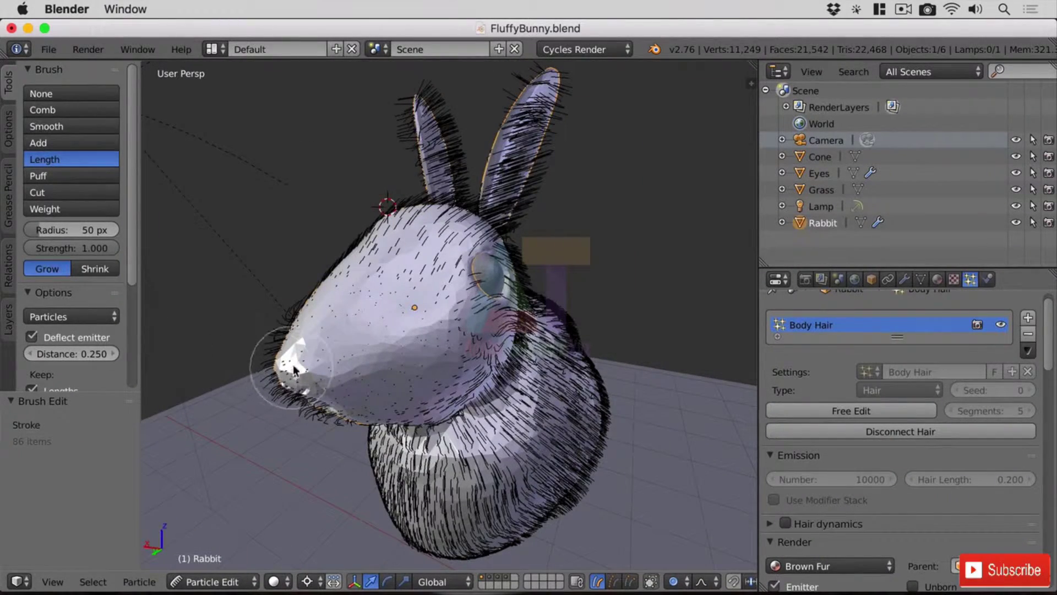
{"action": "mouse_move", "coordinate": [294, 369]}
{"action": "left_mouse_down"}
{"action": "mouse_move", "coordinate": [369, 380]}
{"action": "mouse_move", "coordinate": [396, 369]}
{"action": "mouse_move", "coordinate": [410, 386]}
{"action": "mouse_move", "coordinate": [417, 351]}
{"action": "mouse_move", "coordinate": [375, 309]}
{"action": "mouse_move", "coordinate": [422, 267]}
{"action": "mouse_move", "coordinate": [445, 299]}
{"action": "left_mouse_up"}
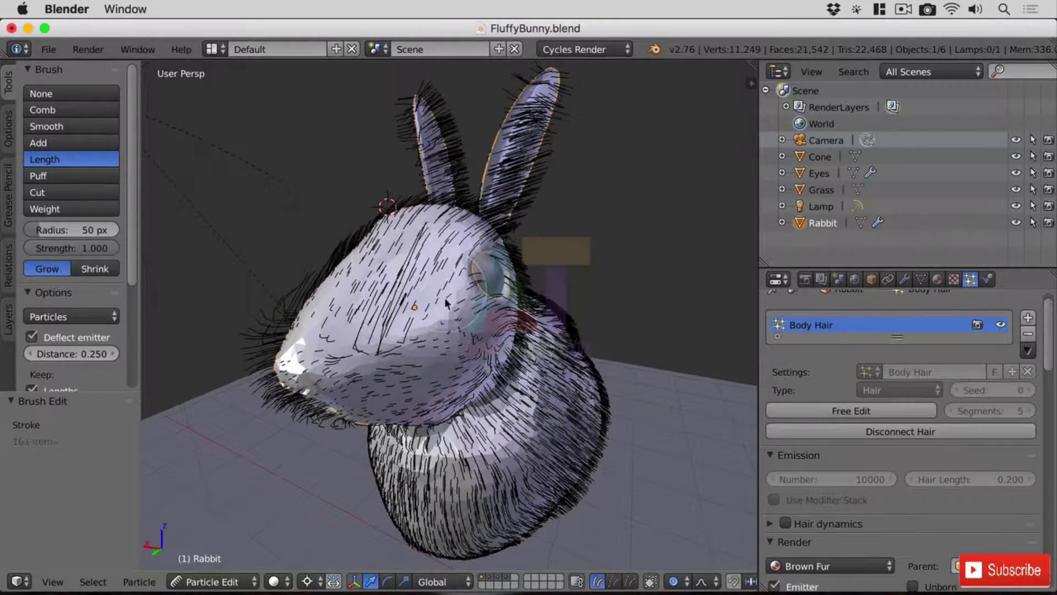
{"action": "mouse_move", "coordinate": [487, 338]}
{"action": "middle_mouse_down"}
{"action": "mouse_move", "coordinate": [418, 336]}
{"action": "mouse_move", "coordinate": [496, 344]}
{"action": "middle_mouse_up"}
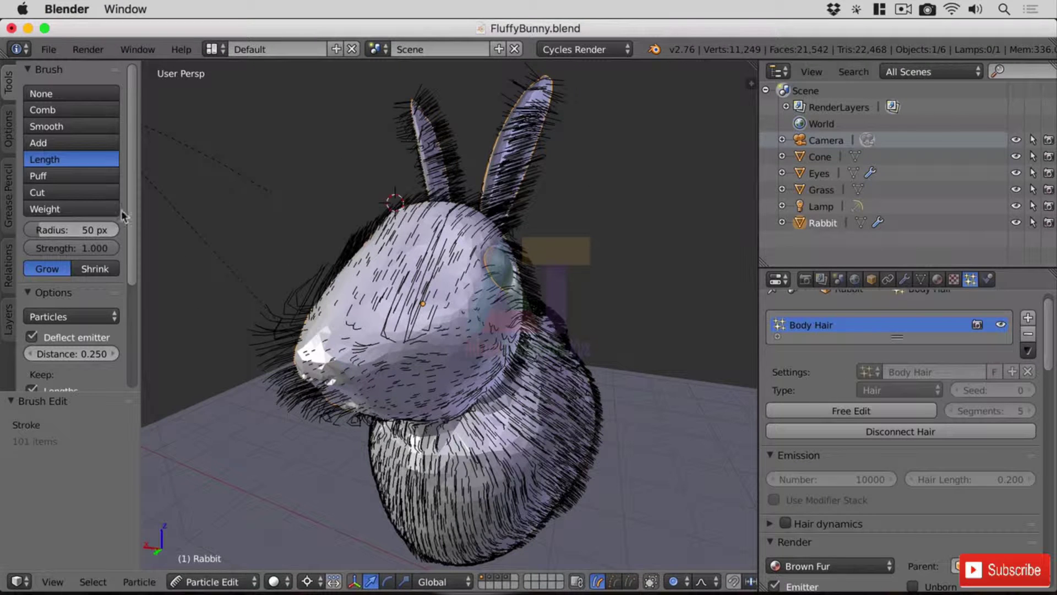
{"action": "scroll", "coordinate": [134, 206], "scroll_direction": "down", "scroll_amount": 5}
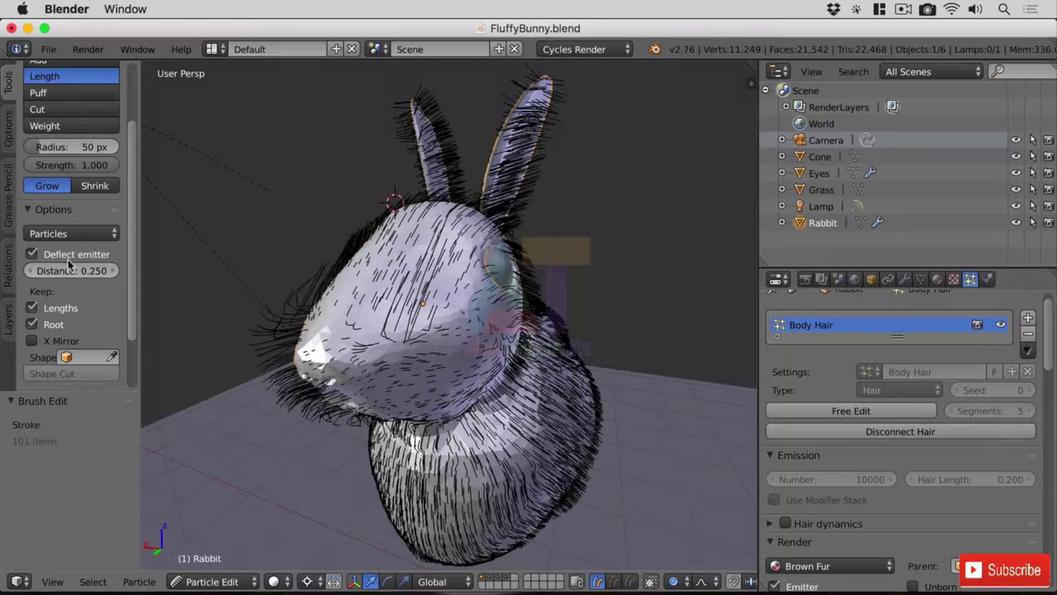
{"action": "key", "text": "super+z"}
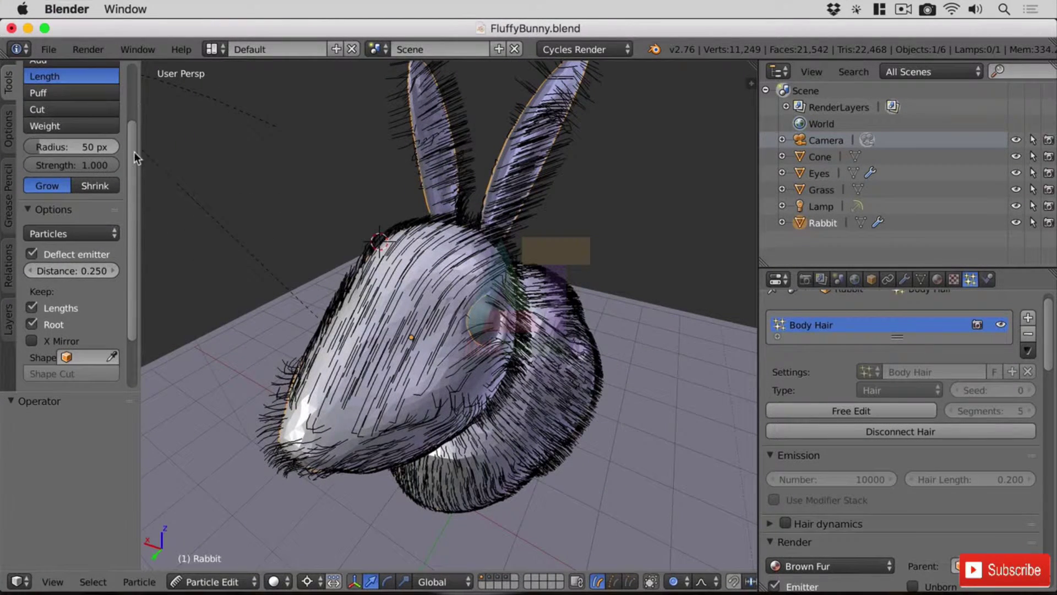
Step: Comb the fur on the rabbit's muzzle and forehead towards the back with the Deflect Emitter distance set to 0.000
{"action": "left_click_drag", "start_coordinate": [134, 151], "coordinate": [127, 96]}
{"action": "left_click", "coordinate": [69, 110]}
{"action": "left_click_drag", "start_coordinate": [134, 147], "coordinate": [133, 240]}
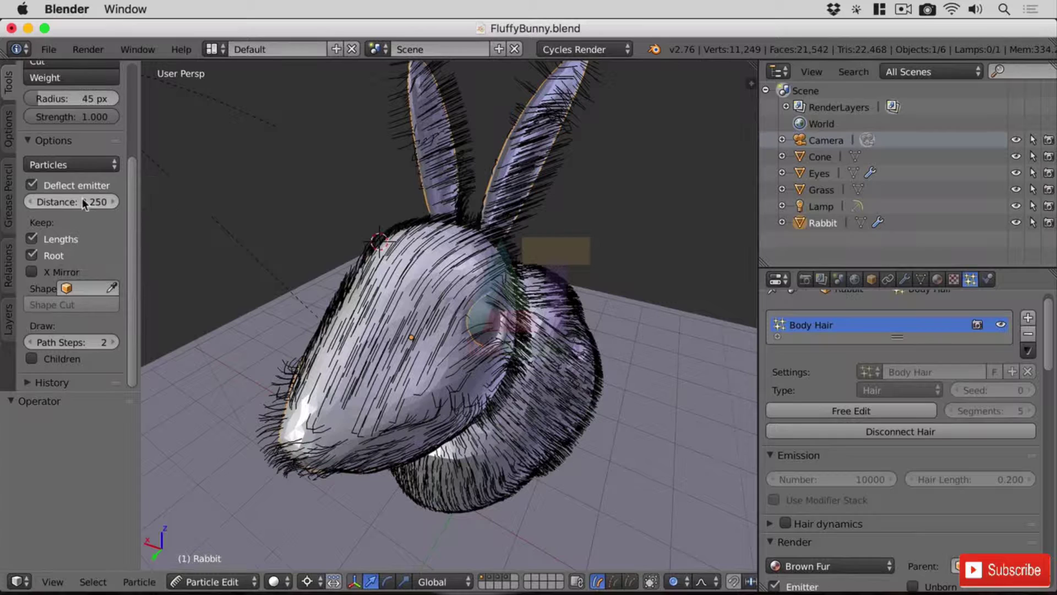
{"action": "left_click_drag", "start_coordinate": [91, 203], "coordinate": [33, 202]}
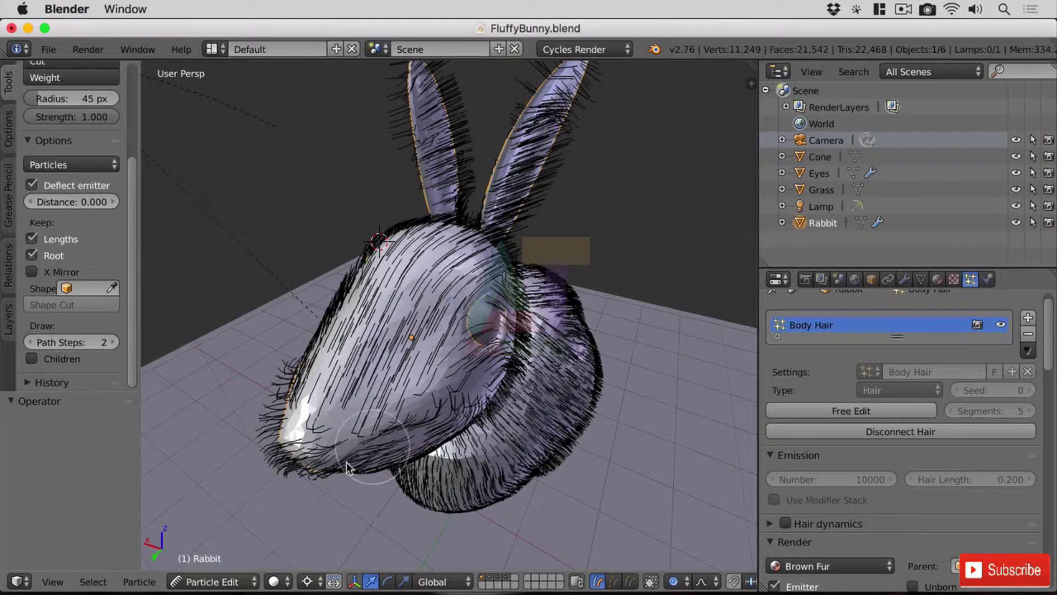
{"action": "mouse_move", "coordinate": [346, 463]}
{"action": "left_mouse_down"}
{"action": "mouse_move", "coordinate": [416, 280]}
{"action": "mouse_move", "coordinate": [479, 215]}
{"action": "left_mouse_up"}
{"action": "mouse_move", "coordinate": [323, 263]}
{"action": "left_mouse_down"}
{"action": "mouse_move", "coordinate": [550, 285]}
{"action": "mouse_move", "coordinate": [582, 300]}
{"action": "left_mouse_up"}
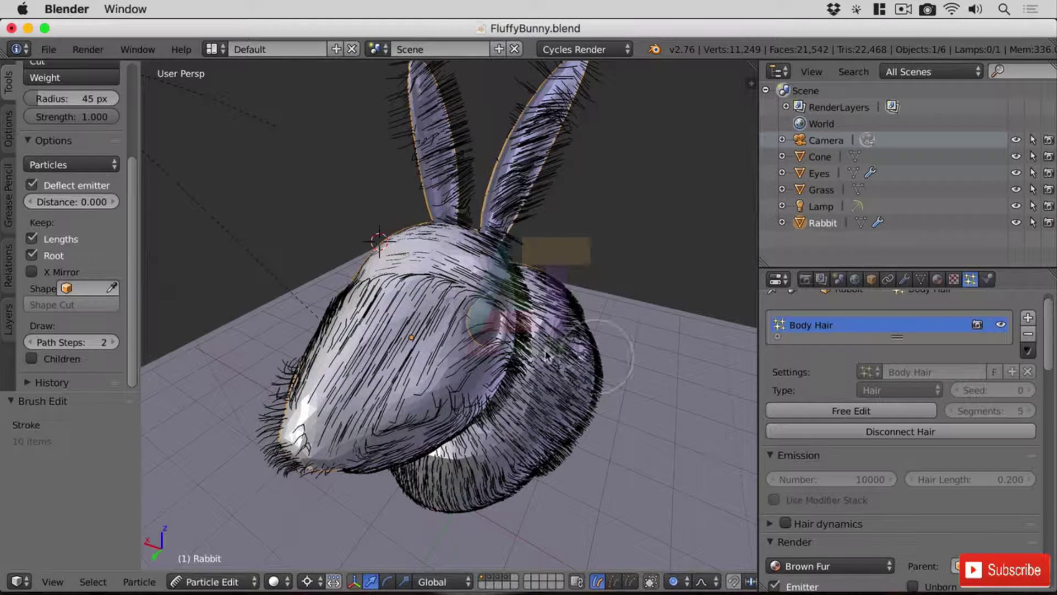
{"action": "mouse_move", "coordinate": [380, 367]}
{"action": "left_mouse_down"}
{"action": "mouse_move", "coordinate": [517, 267]}
{"action": "mouse_move", "coordinate": [366, 241]}
{"action": "left_mouse_up"}
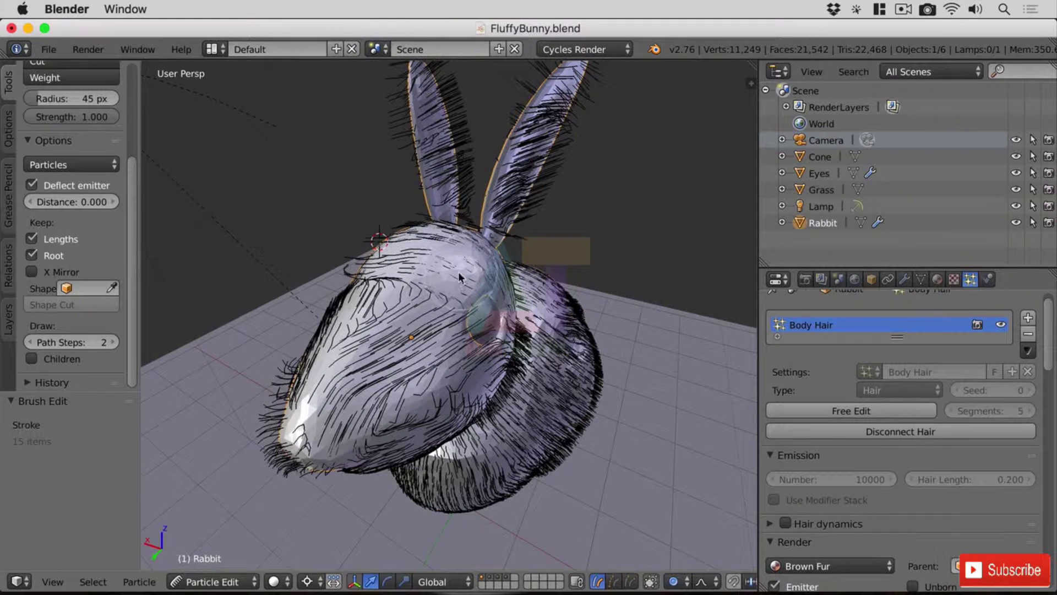
Step: Draw a render border over the rabbit's forehead and display the viewport in Rendered shading
{"action": "left_click", "coordinate": [277, 581]}
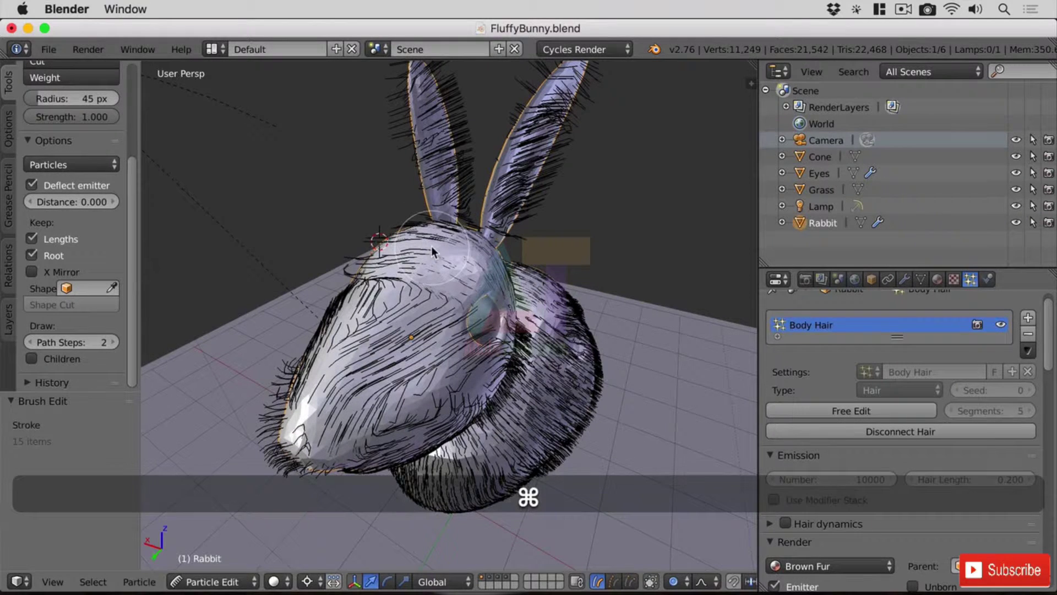
{"action": "key", "text": "ctrl+b"}
{"action": "left_click_drag", "start_coordinate": [398, 225], "coordinate": [516, 311]}
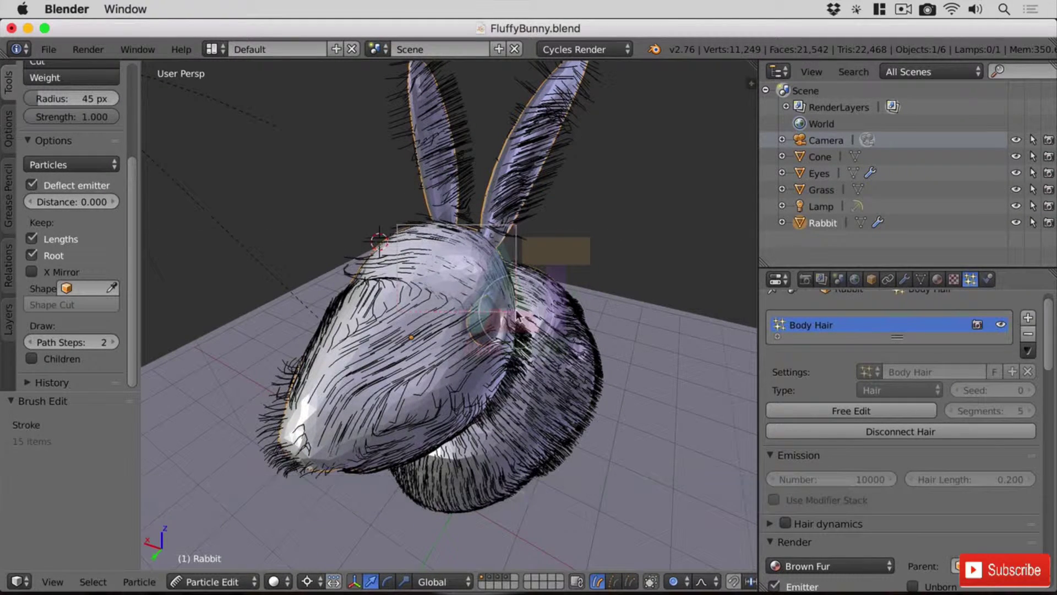
{"action": "left_click", "coordinate": [274, 581]}
{"action": "left_click", "coordinate": [328, 459]}
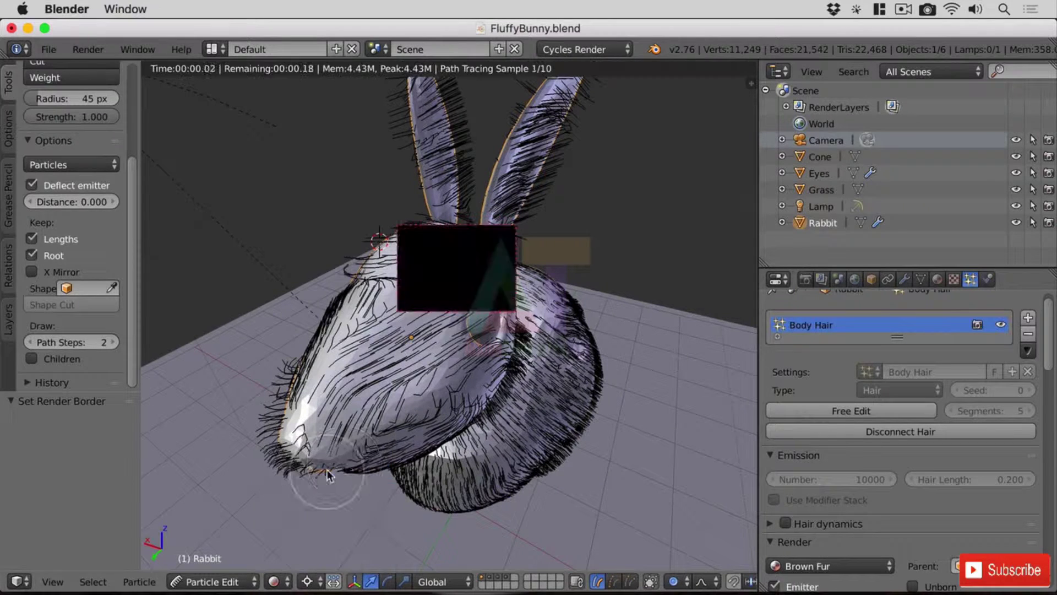
Step: Switch the rabbit to Object Mode and examine the rendered forehead fur up close
{"action": "left_click", "coordinate": [202, 586]}
{"action": "left_click", "coordinate": [206, 561]}
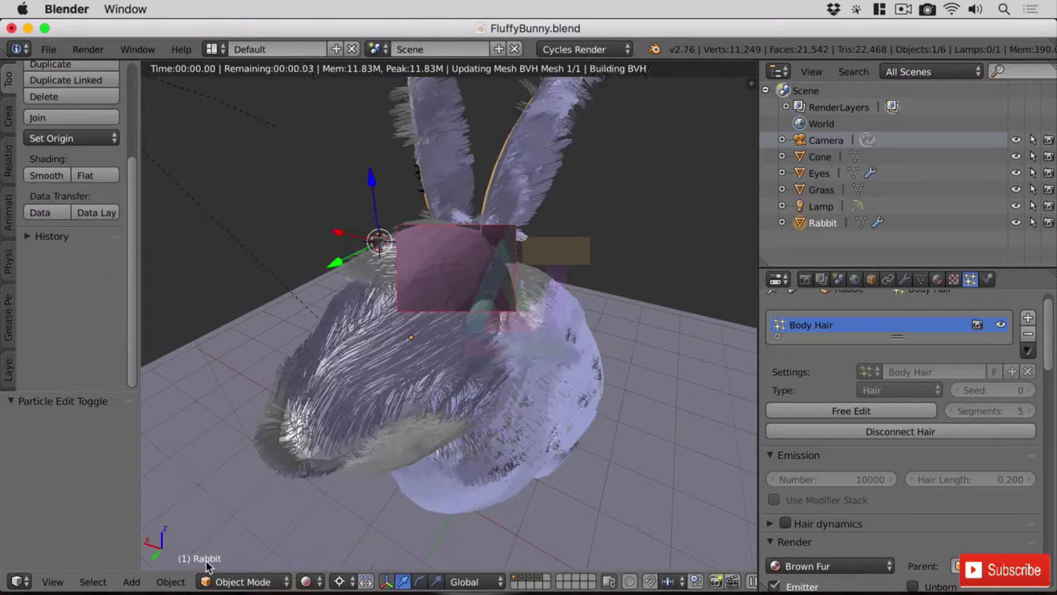
{"action": "scroll", "coordinate": [477, 193], "scroll_direction": "up", "scroll_amount": 6}
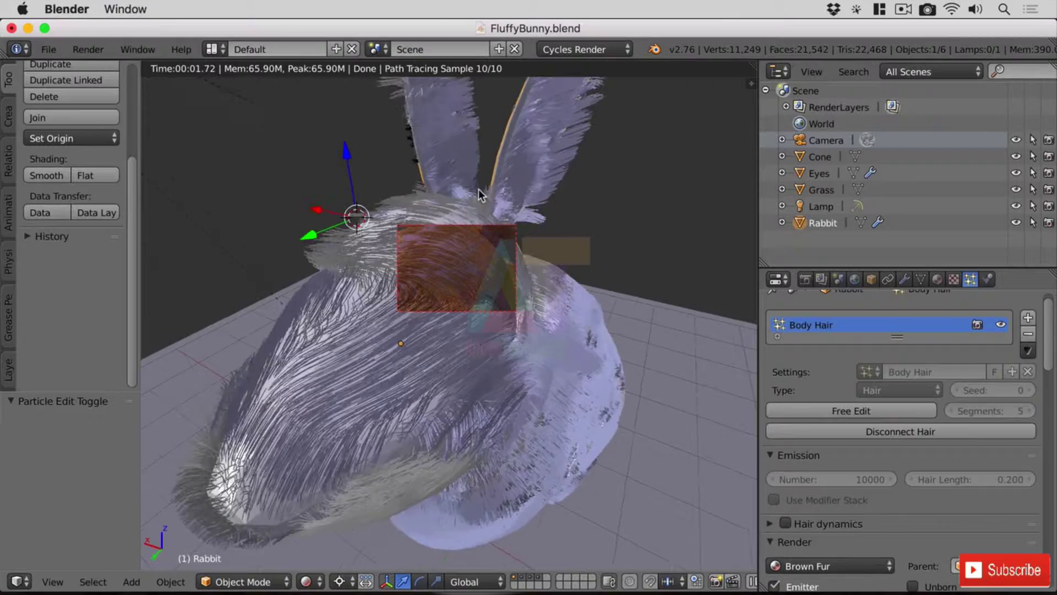
{"action": "scroll", "coordinate": [481, 214], "scroll_direction": "down", "scroll_amount": 8}
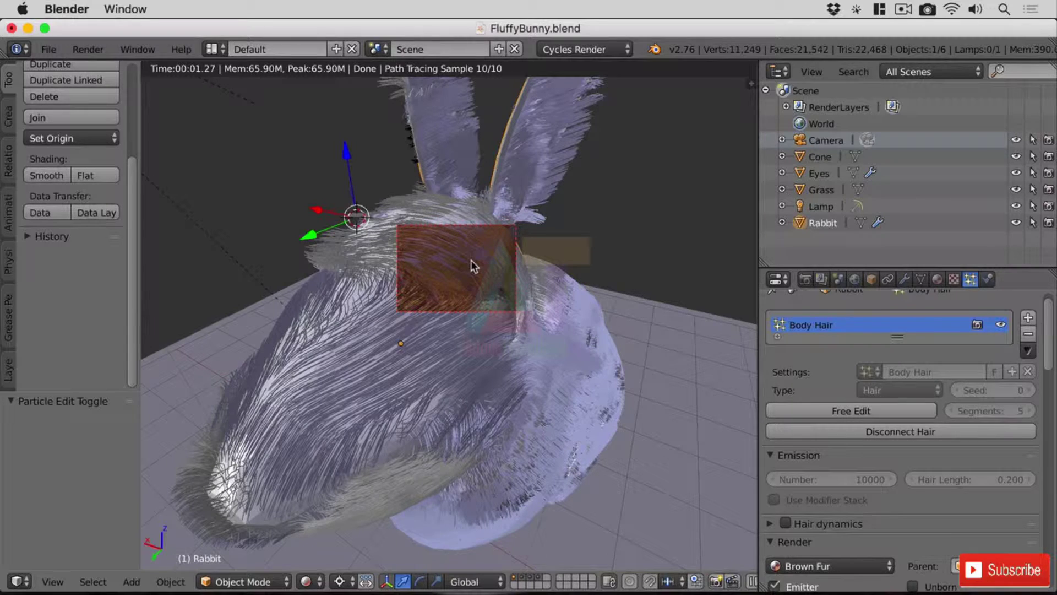
Step: Return to Particle Edit mode and comb the head fur backwards with the Deflect Emitter distance set to 1.800
{"action": "left_click", "coordinate": [242, 581]}
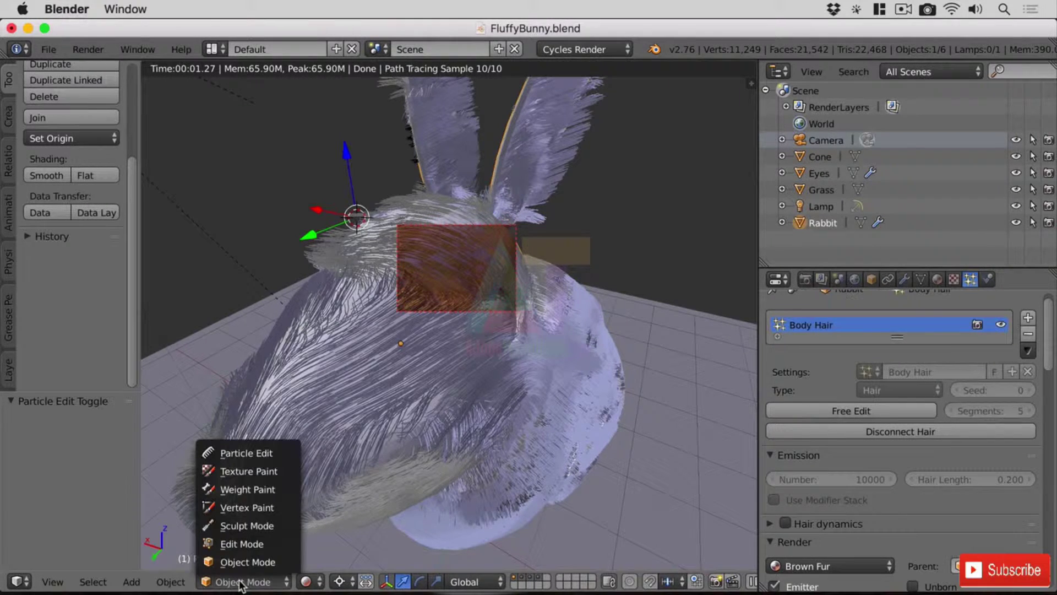
{"action": "left_click", "coordinate": [262, 452]}
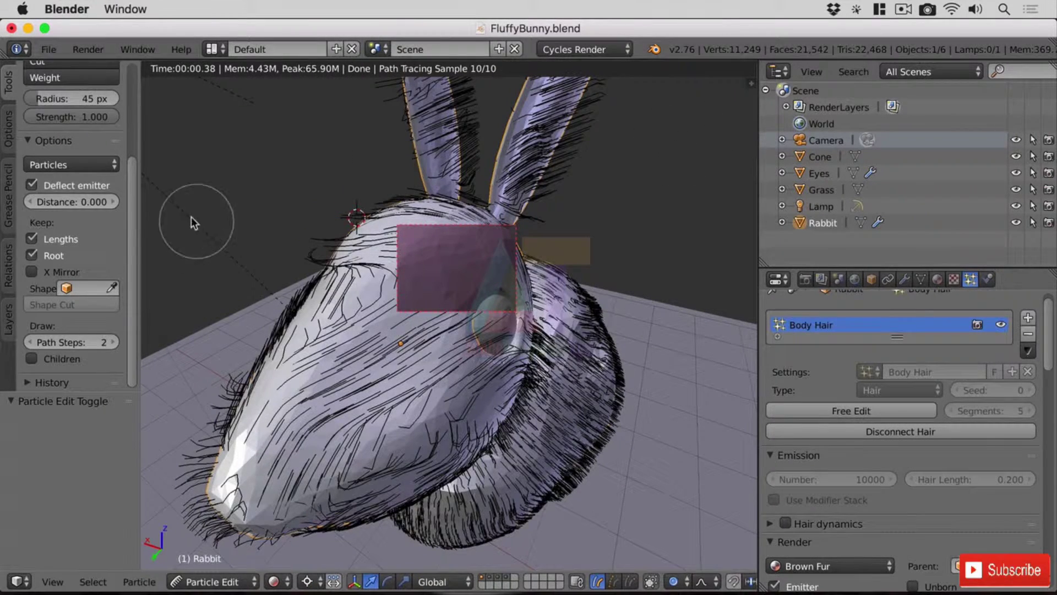
{"action": "left_click", "coordinate": [77, 204]}
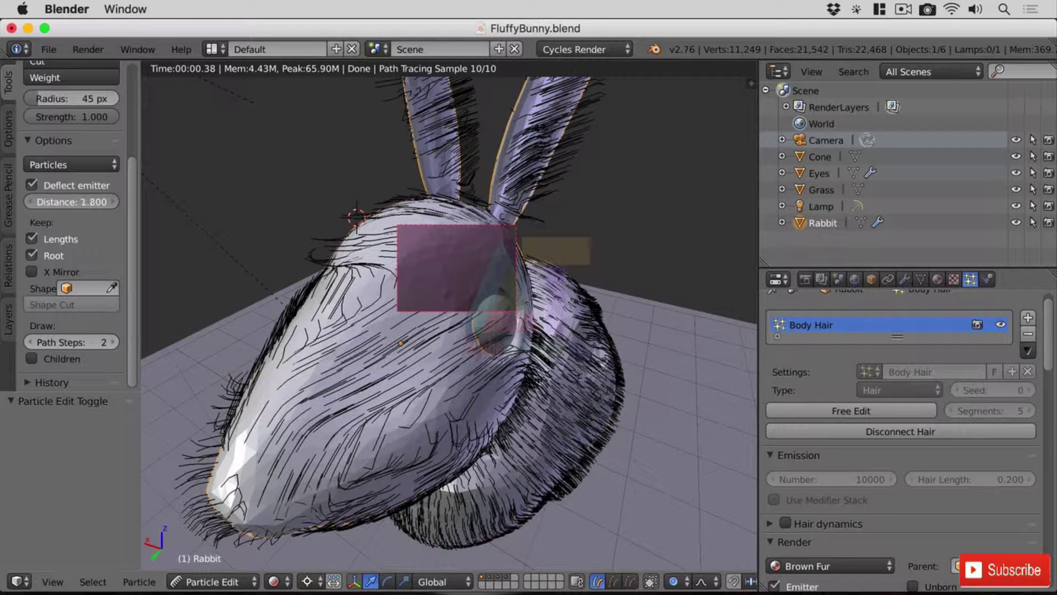
{"action": "left_click_drag", "start_coordinate": [78, 202], "coordinate": [74, 202]}
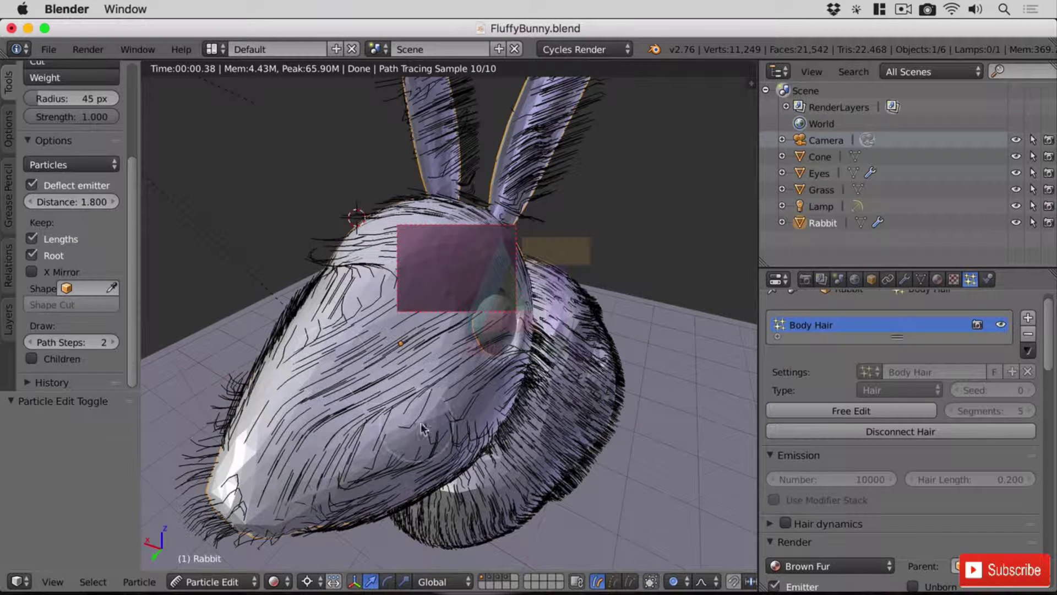
{"action": "left_click_drag", "start_coordinate": [417, 259], "coordinate": [476, 259]}
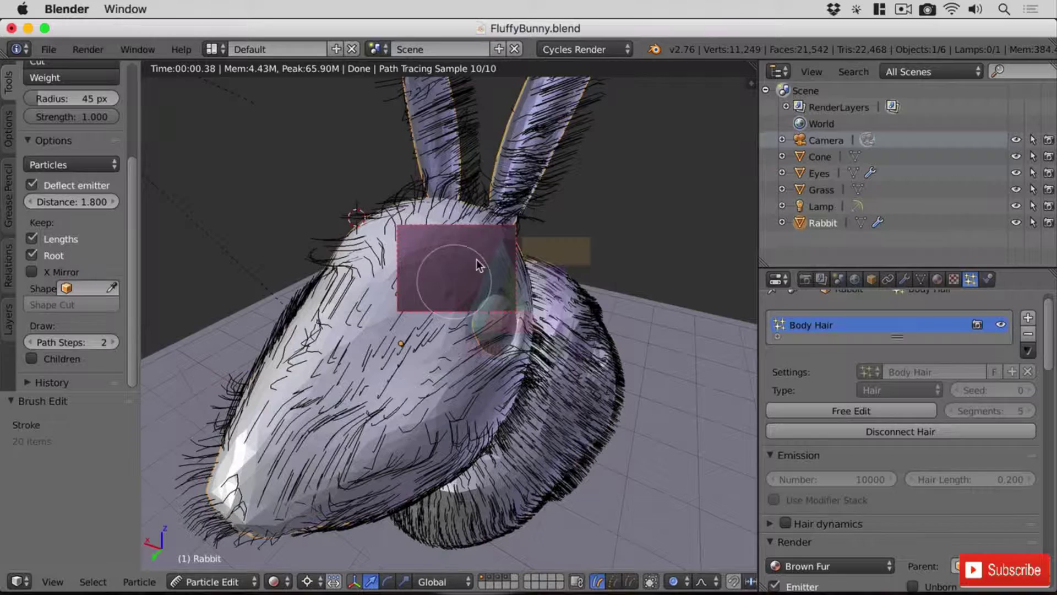
{"action": "left_click_drag", "start_coordinate": [477, 265], "coordinate": [531, 218]}
{"action": "left_click_drag", "start_coordinate": [454, 386], "coordinate": [573, 255]}
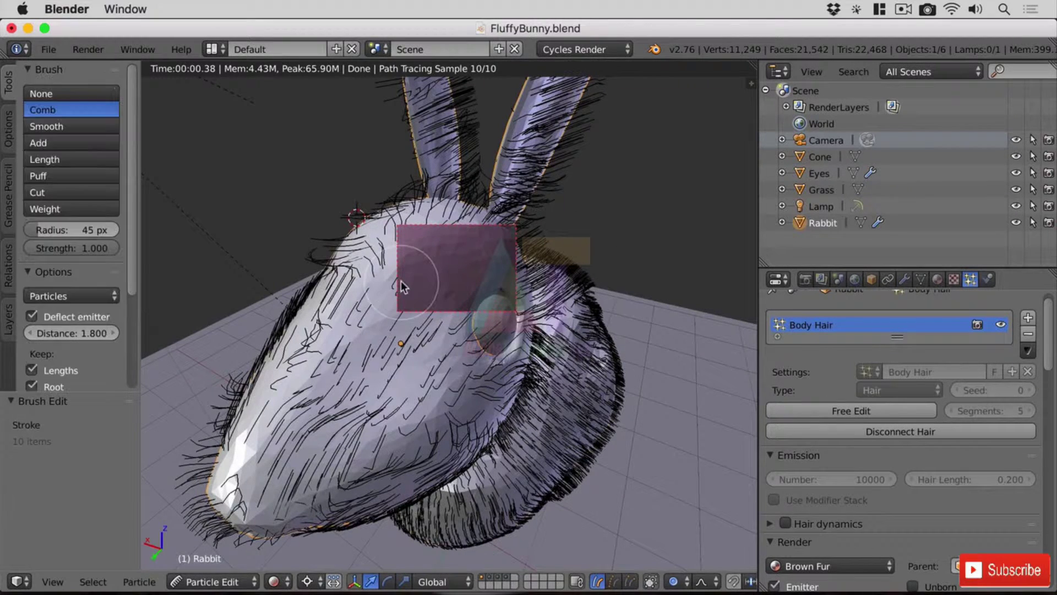
Step: Switch back to Object Mode to examine the recombed fur within the render border
{"action": "left_click", "coordinate": [220, 582]}
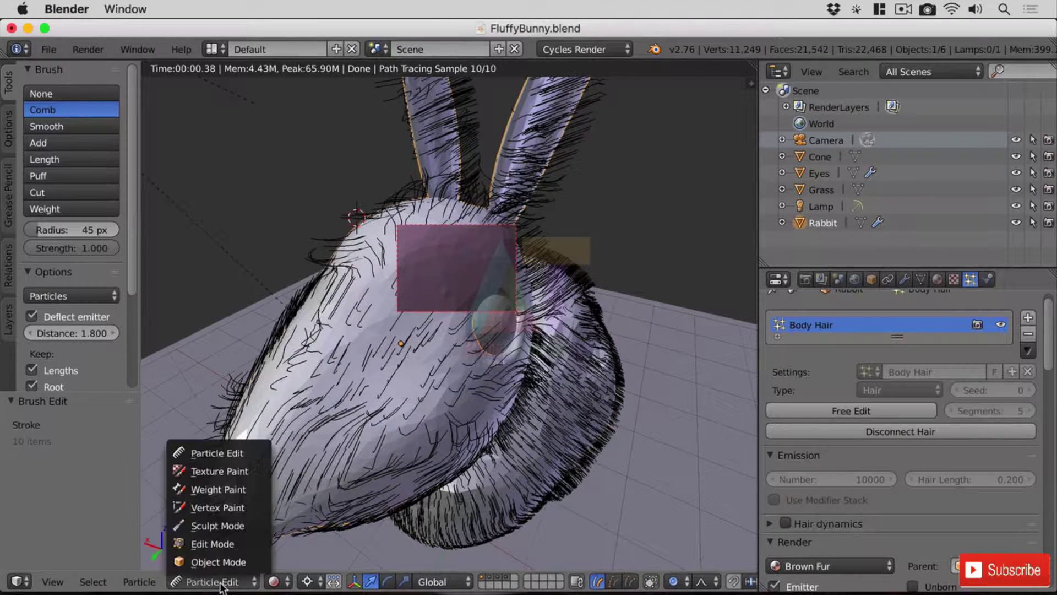
{"action": "left_click", "coordinate": [237, 560]}
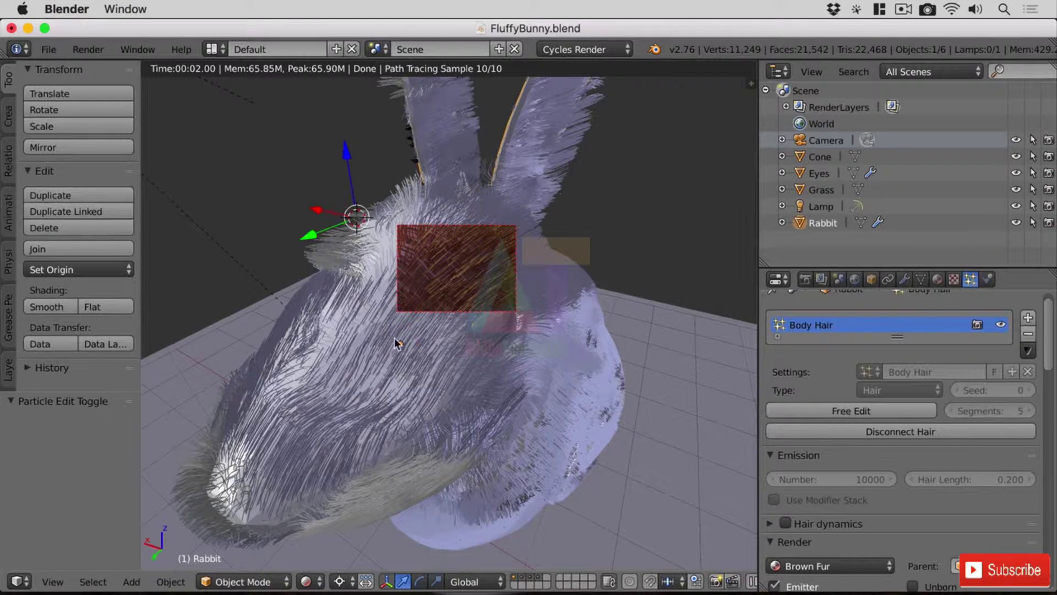
Step: Redraw the render border over a larger area of the rabbit's head, from the forehead to the eye
{"action": "left_click", "coordinate": [248, 582]}
{"action": "key", "text": "ctrl+b"}
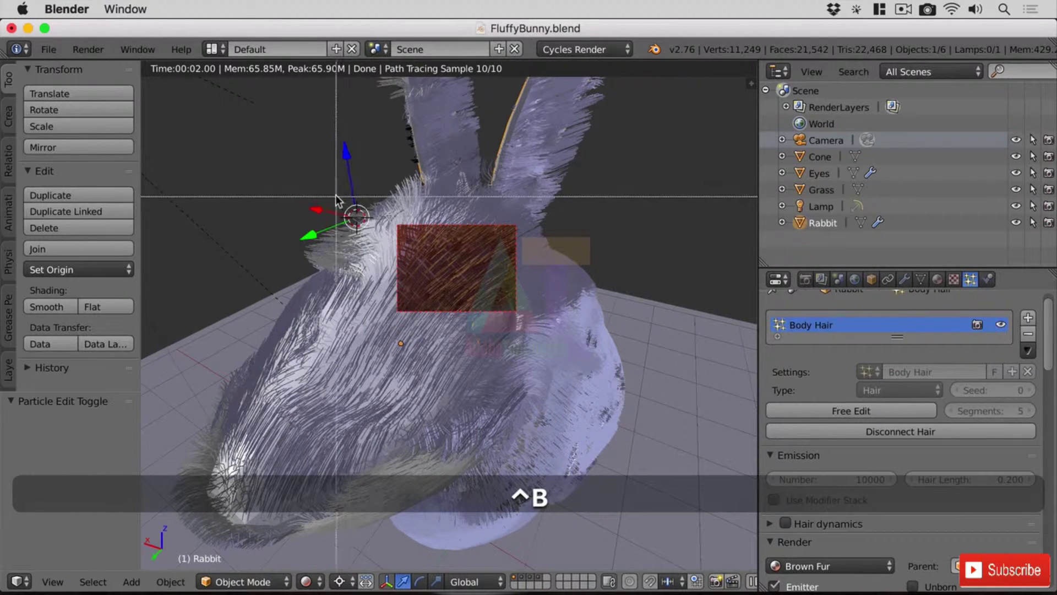
{"action": "left_click_drag", "start_coordinate": [336, 196], "coordinate": [553, 382]}
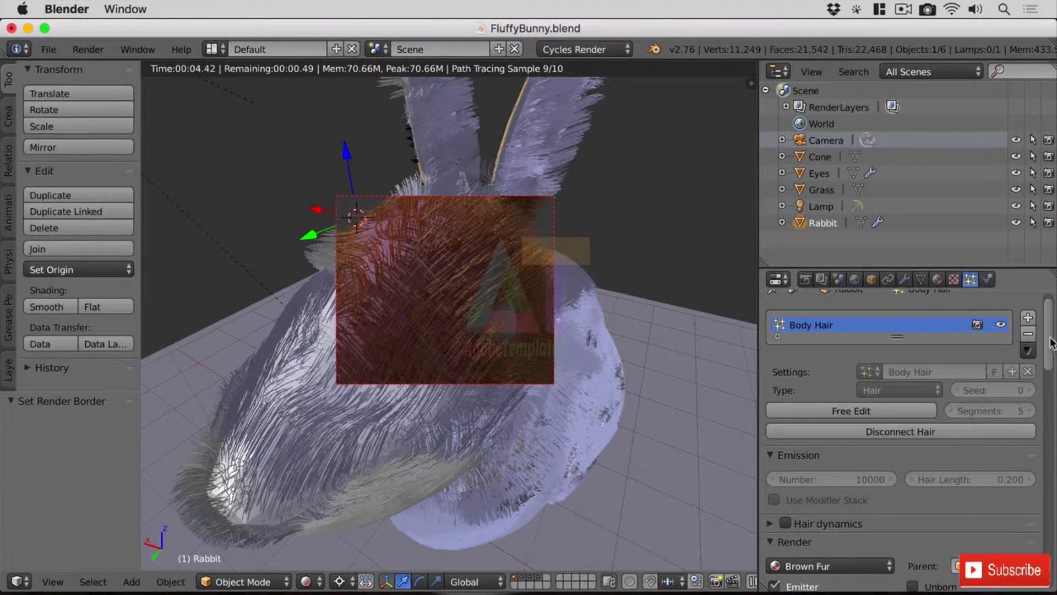
Step: Set the Display amount of the Body Hair's interpolated children to 25
{"action": "left_click_drag", "start_coordinate": [1053, 343], "coordinate": [1055, 483]}
{"action": "scroll", "coordinate": [881, 432], "scroll_direction": "up", "scroll_amount": 6}
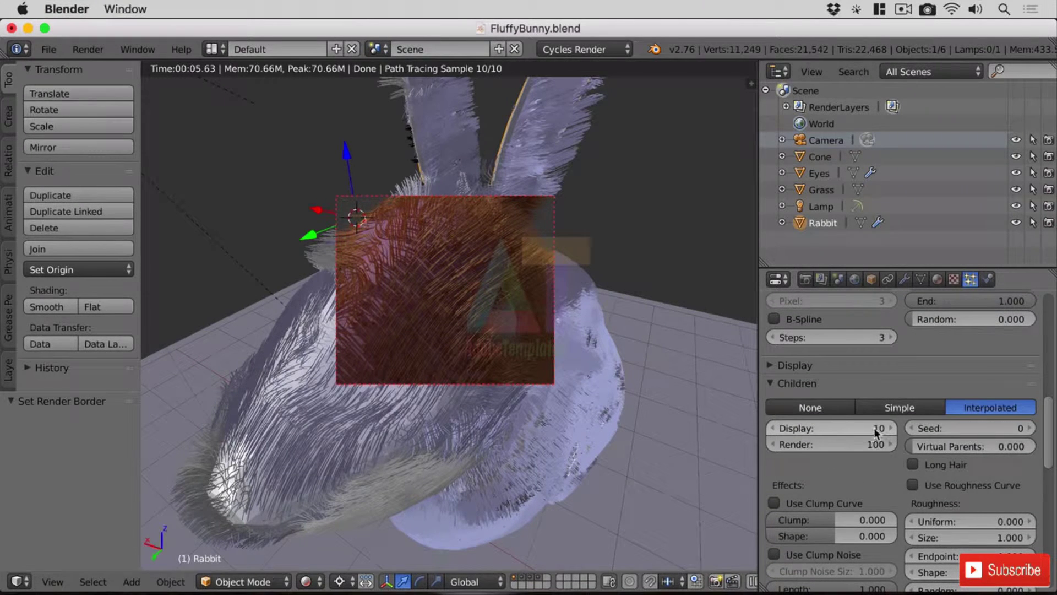
{"action": "left_click", "coordinate": [875, 428]}
{"action": "type", "text": "25"}
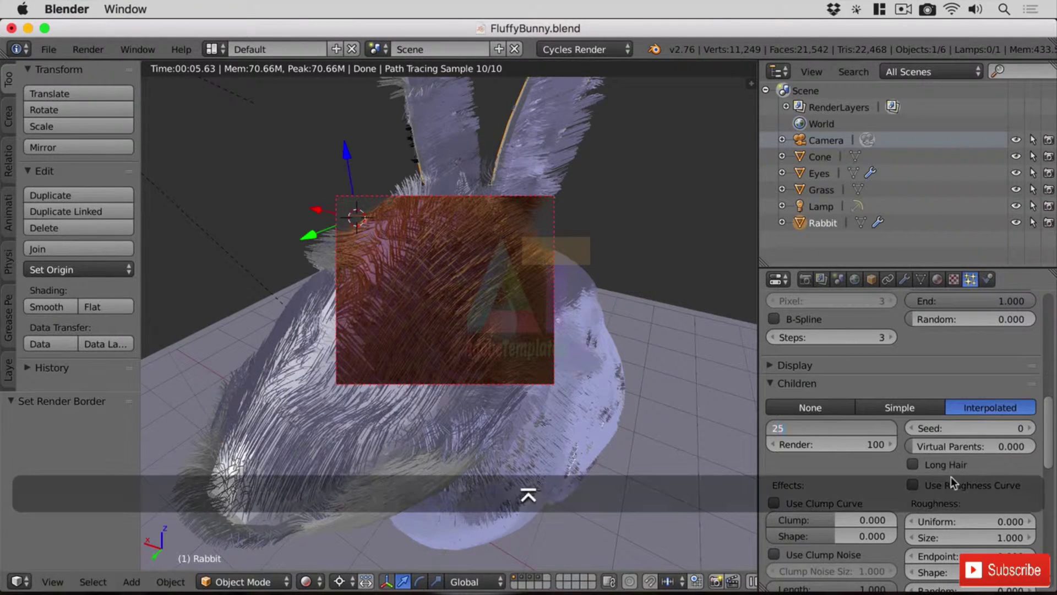
{"action": "key", "text": "Return"}
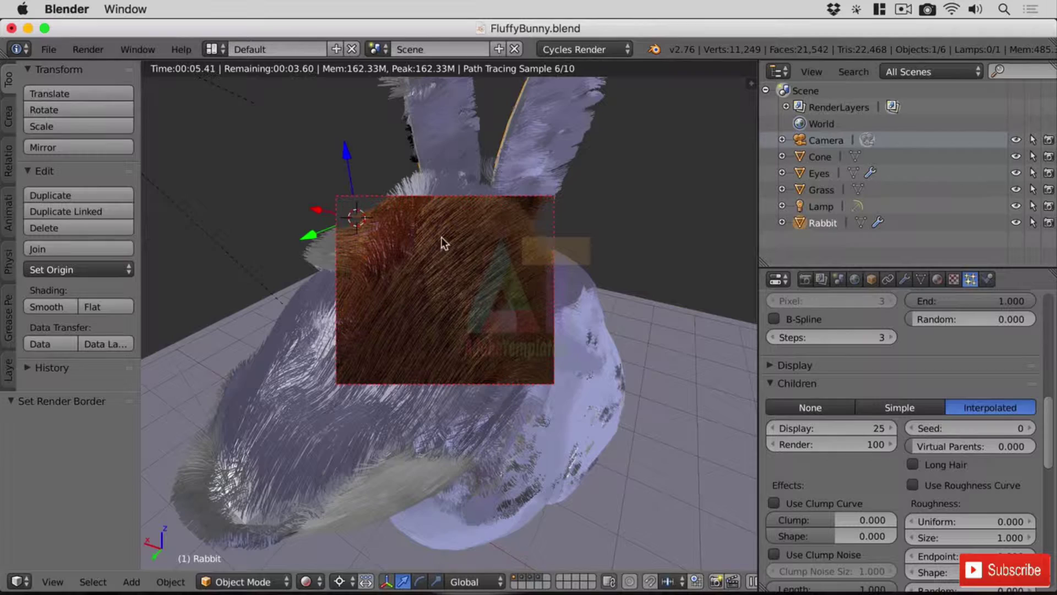
Step: Return to Particle Edit mode with Solid shading and comb the head hairs backwards towards the ears
{"action": "left_click", "coordinate": [268, 579]}
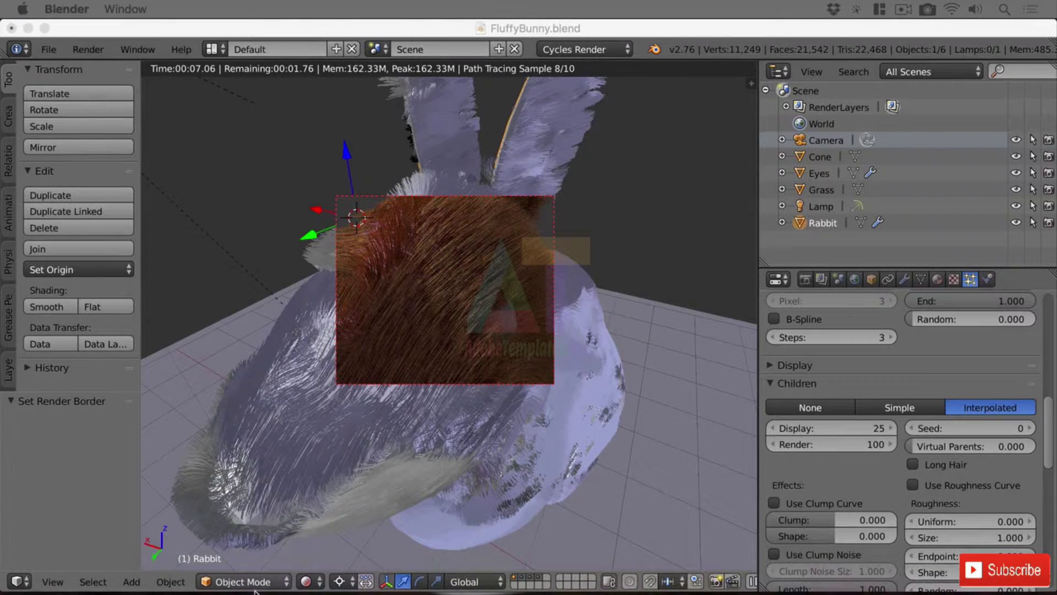
{"action": "left_click", "coordinate": [258, 583]}
{"action": "left_click", "coordinate": [261, 583]}
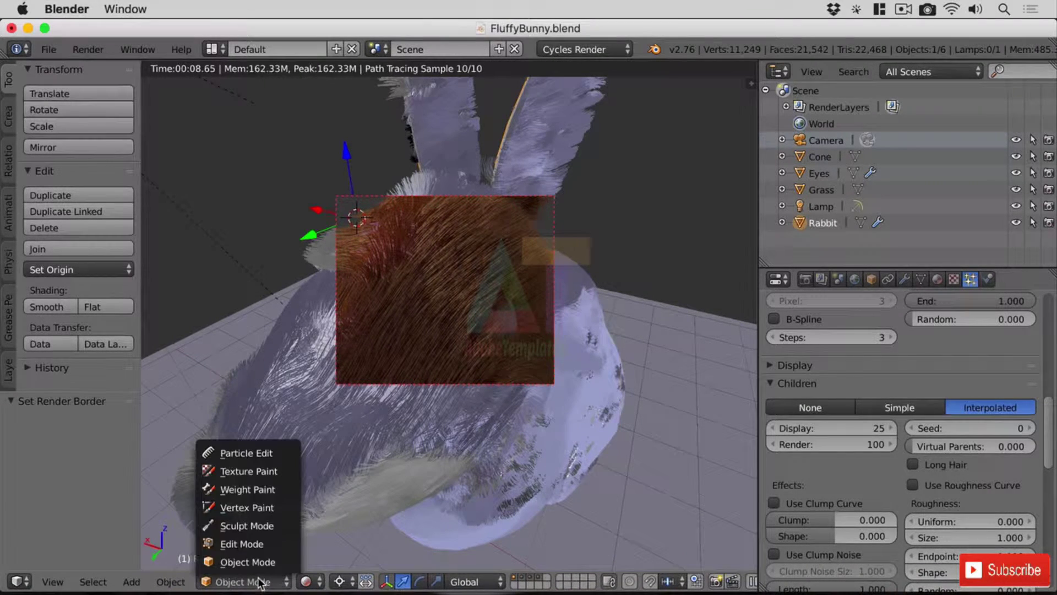
{"action": "left_click", "coordinate": [261, 453]}
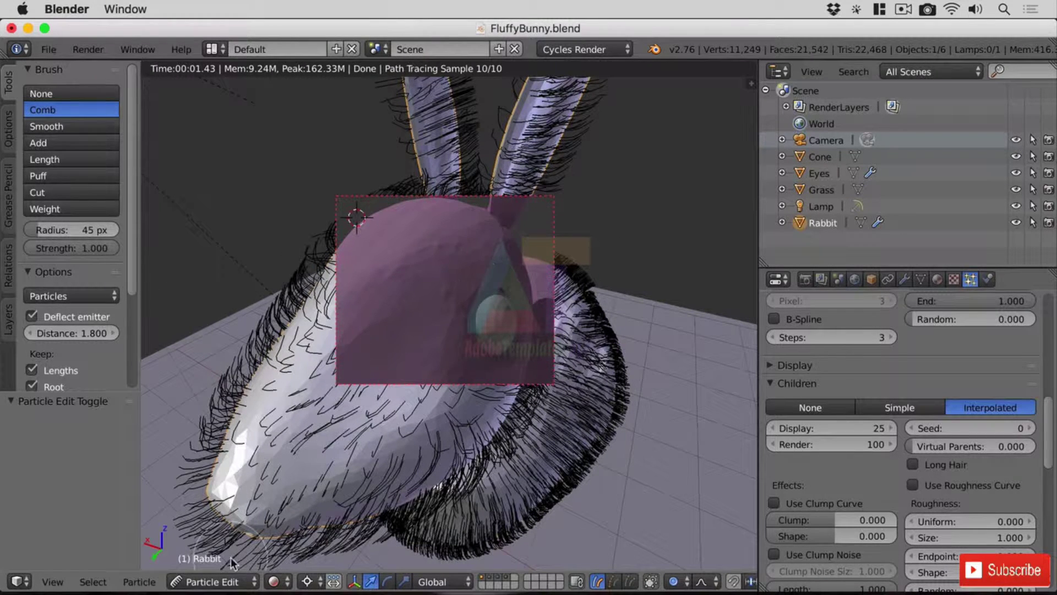
{"action": "left_click", "coordinate": [274, 581]}
{"action": "left_click", "coordinate": [331, 526]}
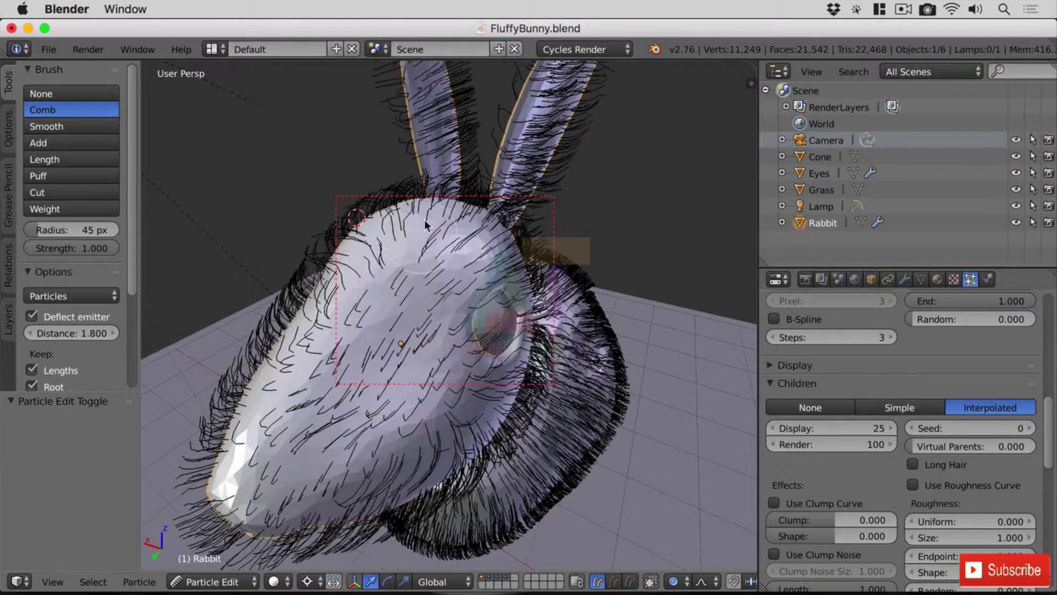
{"action": "mouse_move", "coordinate": [306, 336]}
{"action": "left_mouse_down"}
{"action": "mouse_move", "coordinate": [340, 281]}
{"action": "mouse_move", "coordinate": [504, 187]}
{"action": "left_mouse_up"}
{"action": "left_click_drag", "start_coordinate": [434, 310], "coordinate": [548, 185]}
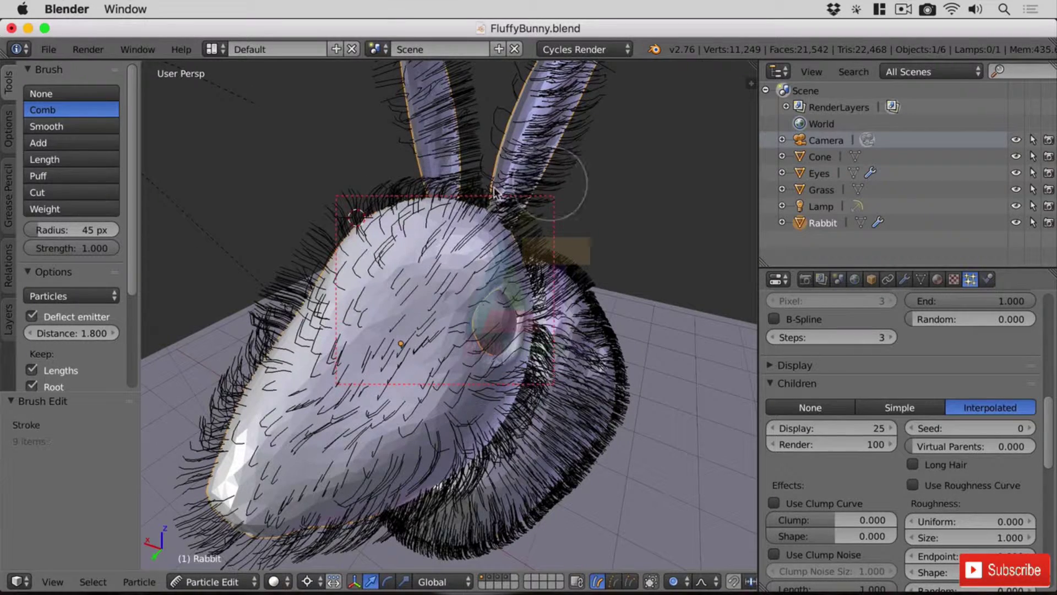
Step: Puff up the hairs beside the eye and grow the head hairs with the Length brush
{"action": "left_click", "coordinate": [50, 176]}
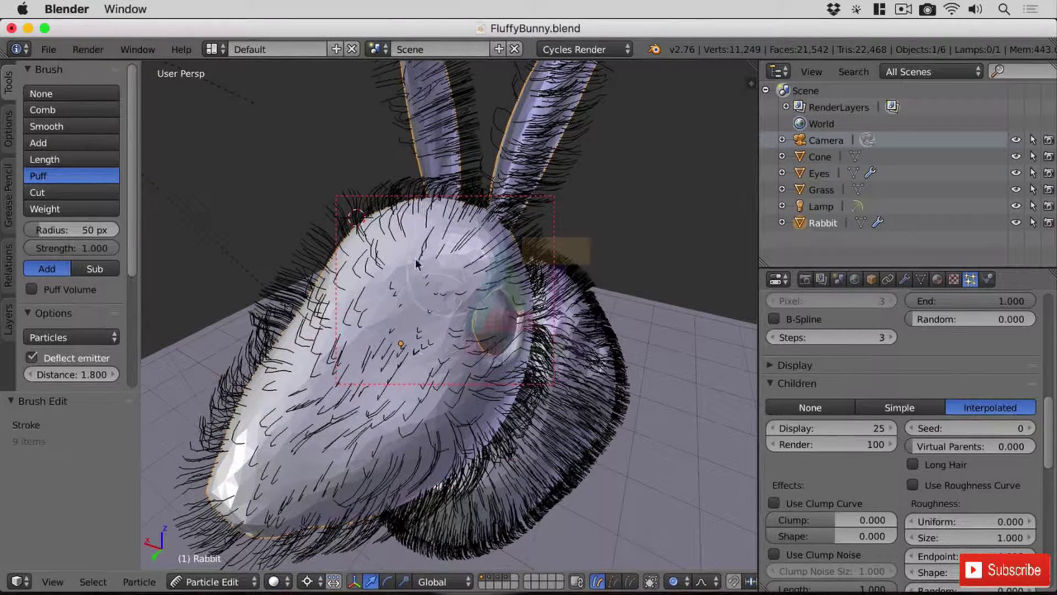
{"action": "left_click_drag", "start_coordinate": [415, 264], "coordinate": [422, 281]}
{"action": "left_click", "coordinate": [71, 158]}
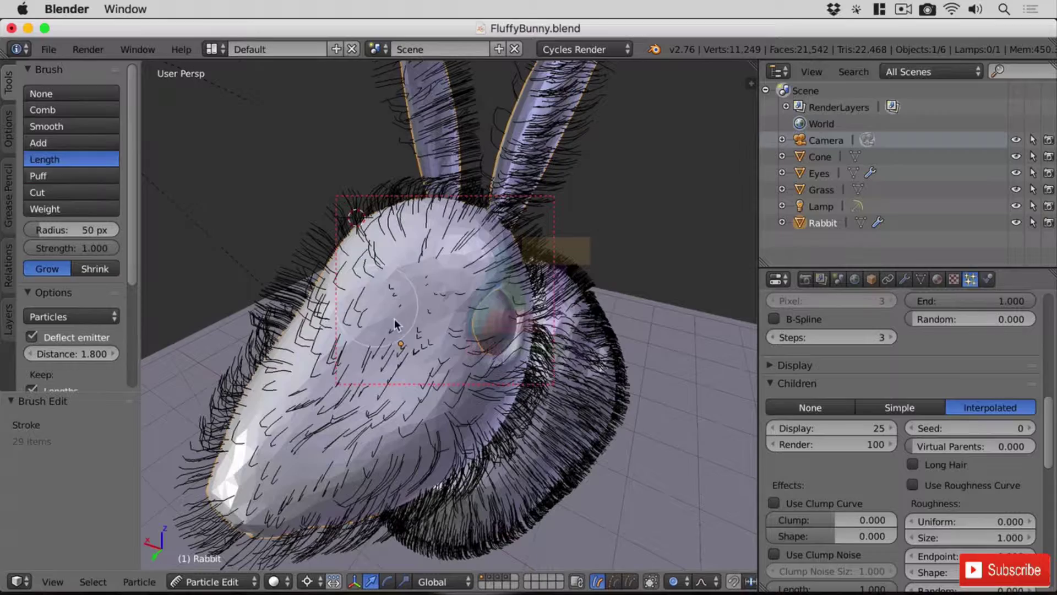
{"action": "mouse_move", "coordinate": [394, 325]}
{"action": "left_mouse_down"}
{"action": "mouse_move", "coordinate": [387, 246]}
{"action": "mouse_move", "coordinate": [401, 347]}
{"action": "mouse_move", "coordinate": [378, 236]}
{"action": "mouse_move", "coordinate": [421, 367]}
{"action": "mouse_move", "coordinate": [308, 181]}
{"action": "mouse_move", "coordinate": [418, 220]}
{"action": "left_mouse_up"}
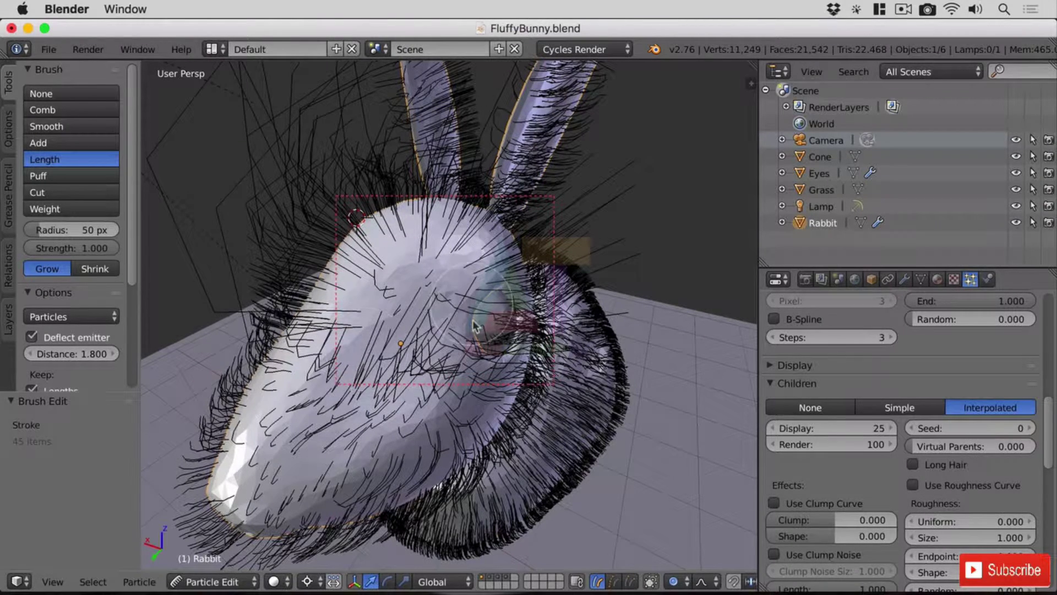
Step: Display the rabbit in Rendered shading and Object Mode and examine the lengthened head fur from several angles
{"action": "left_click", "coordinate": [274, 581]}
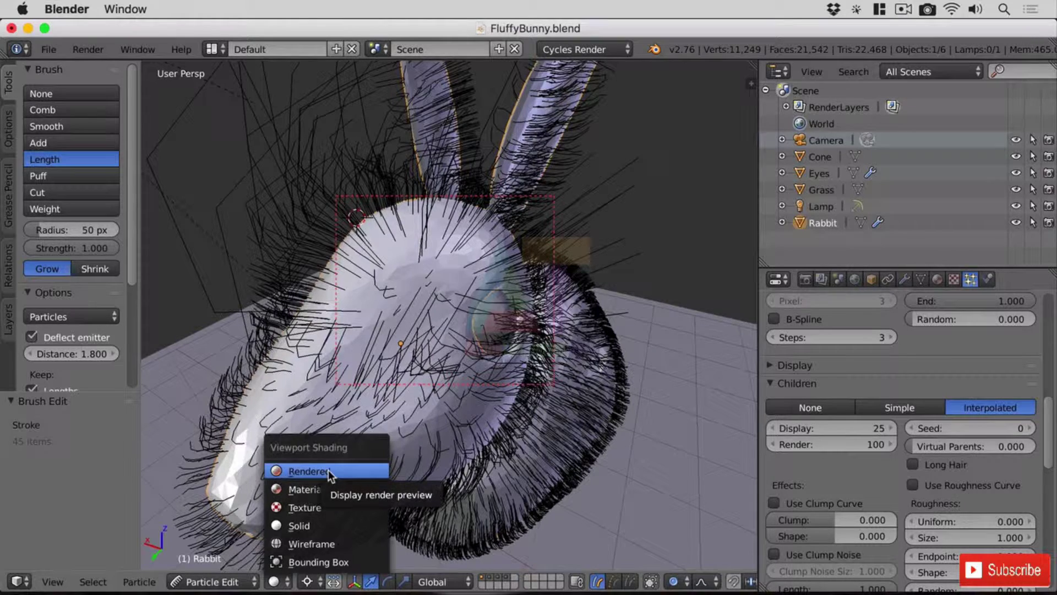
{"action": "left_click", "coordinate": [328, 471]}
{"action": "left_click", "coordinate": [230, 583]}
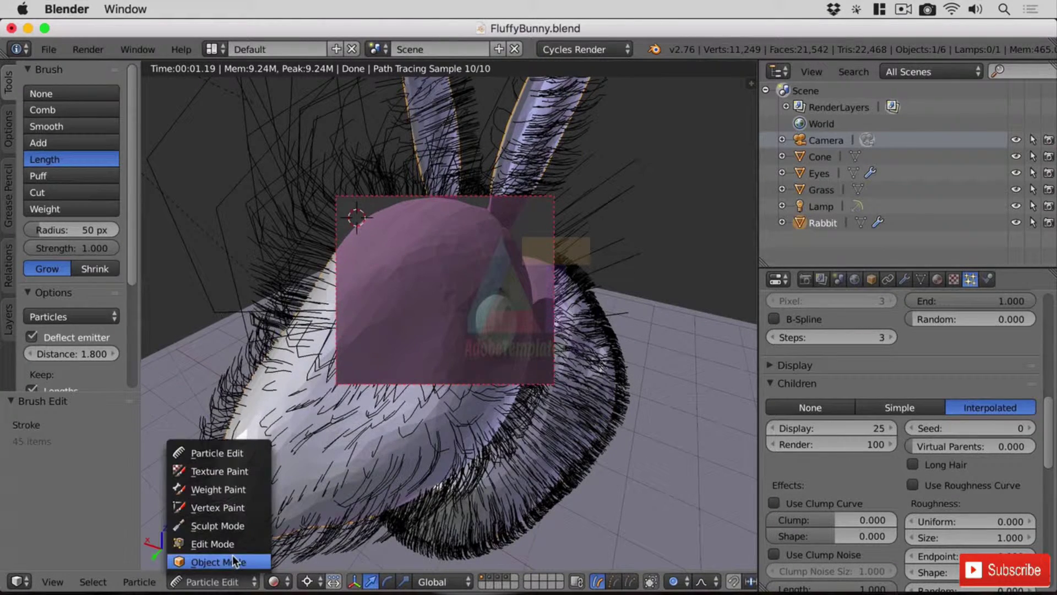
{"action": "left_click", "coordinate": [233, 554]}
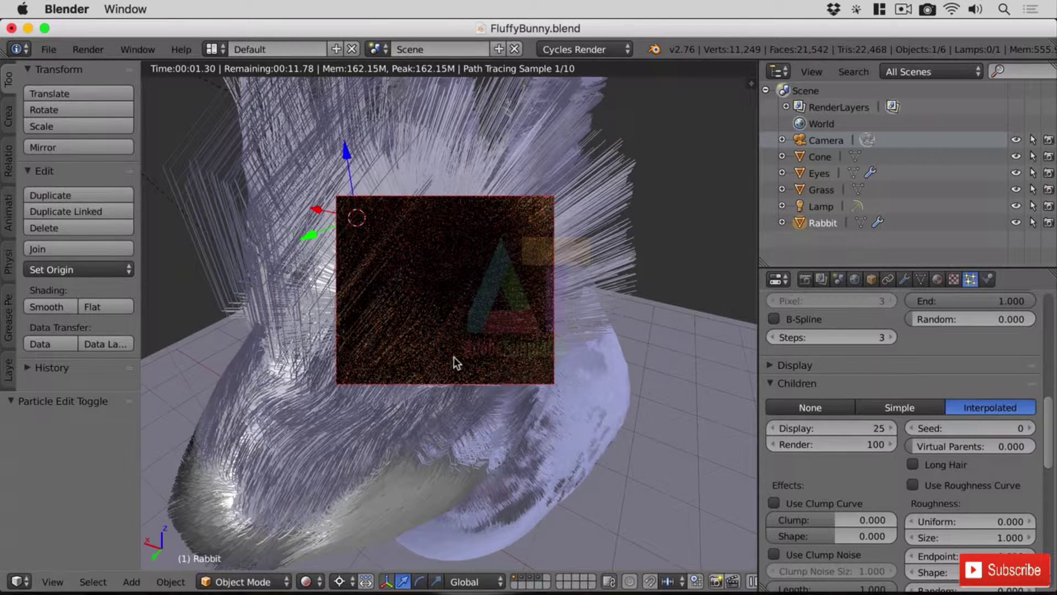
{"action": "scroll", "coordinate": [498, 434], "scroll_direction": "down", "scroll_amount": 3}
{"action": "scroll", "coordinate": [550, 464], "scroll_direction": "down", "scroll_amount": 2}
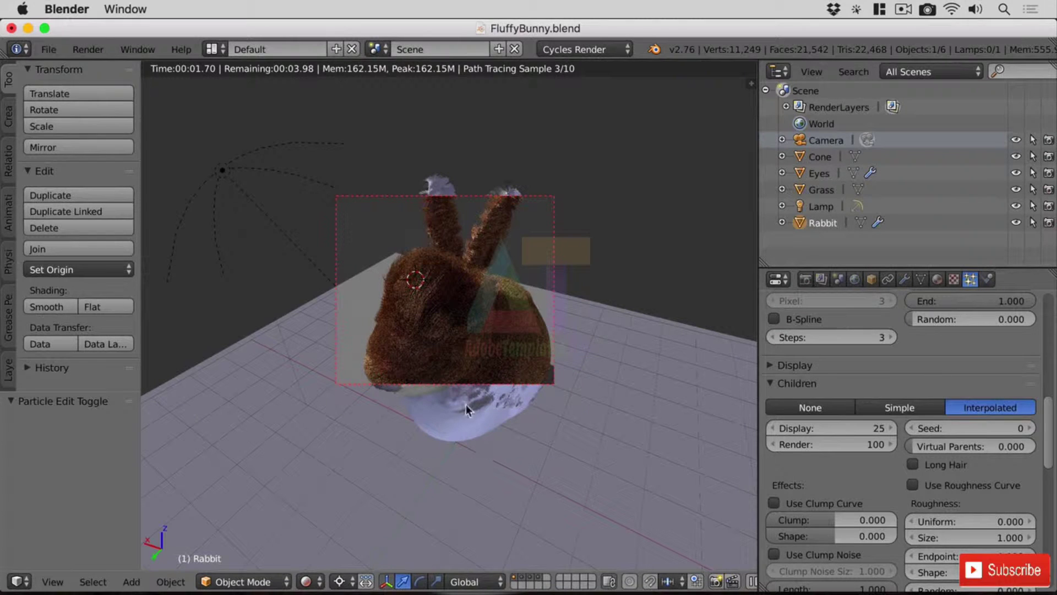
{"action": "key", "text": "shift"}
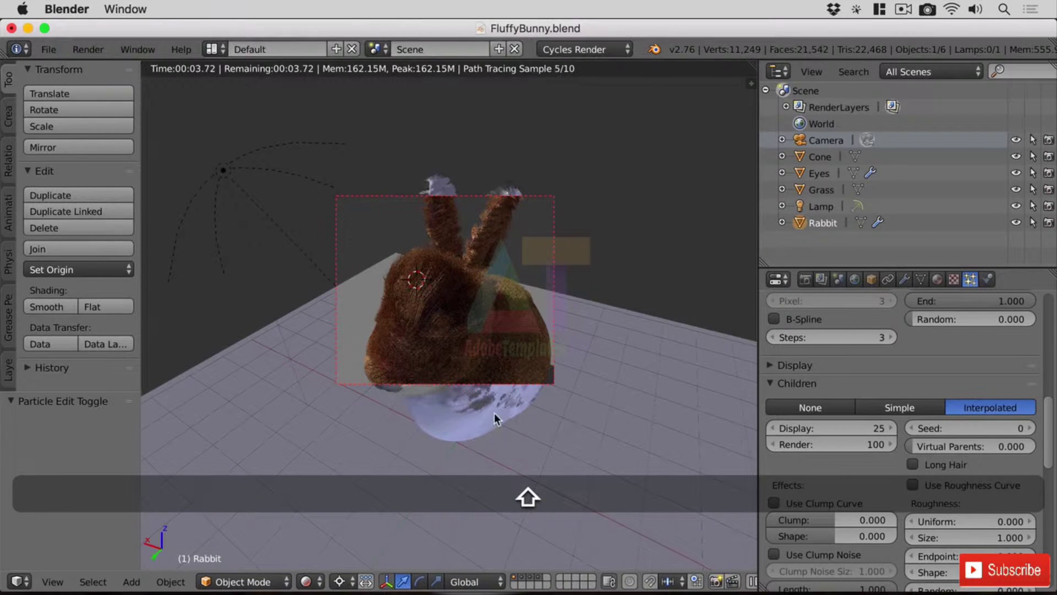
{"action": "middle_click_drag", "start_coordinate": [494, 412], "coordinate": [498, 405], "text": "shift"}
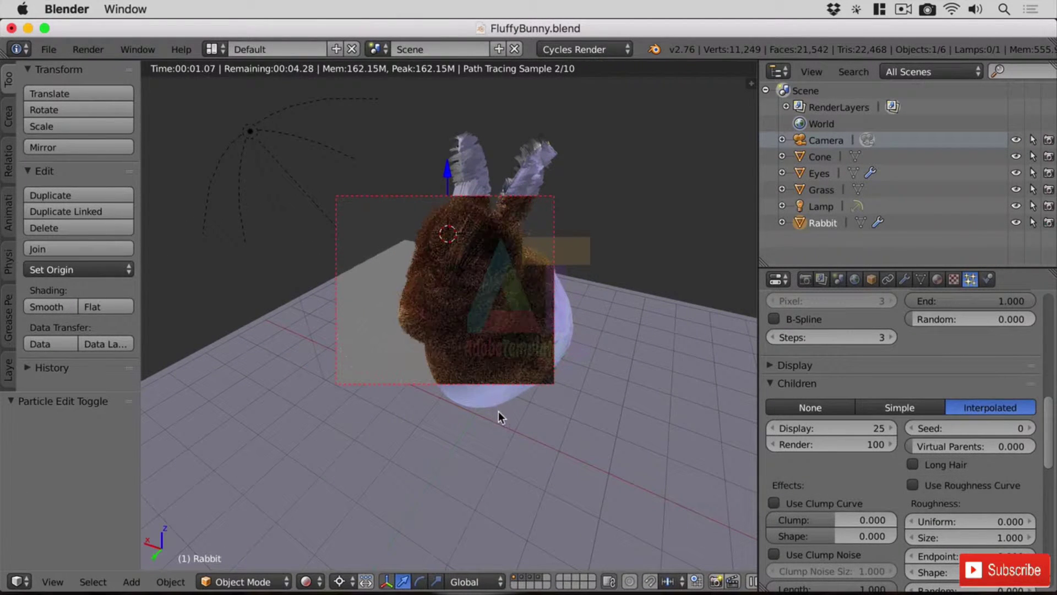
{"action": "middle_click_drag", "start_coordinate": [489, 425], "coordinate": [476, 469]}
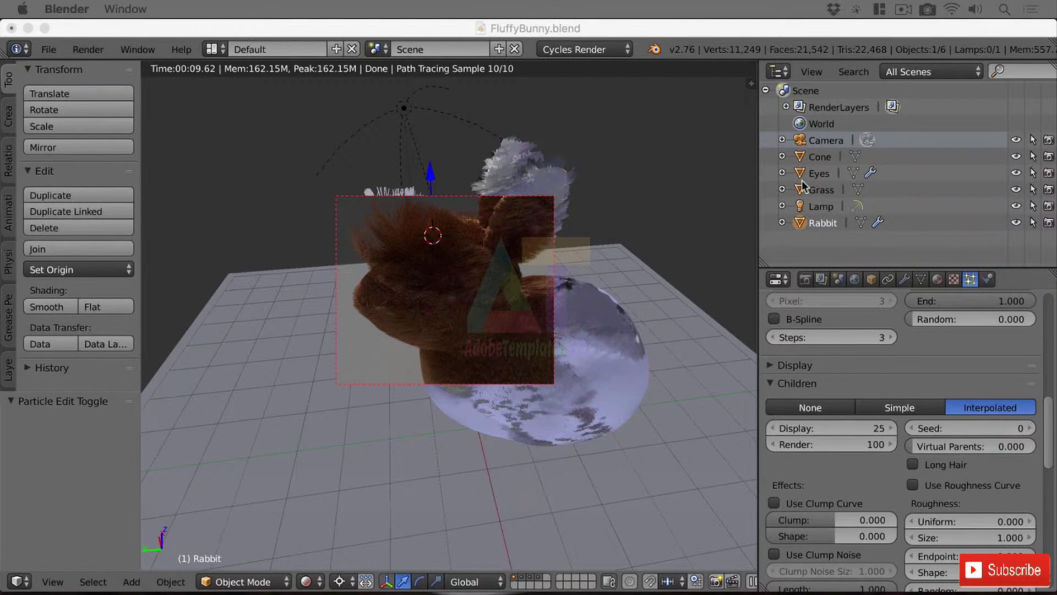
Step: Discard all particle edits on the Body Hair system with Free Edit
{"action": "left_click", "coordinate": [970, 283]}
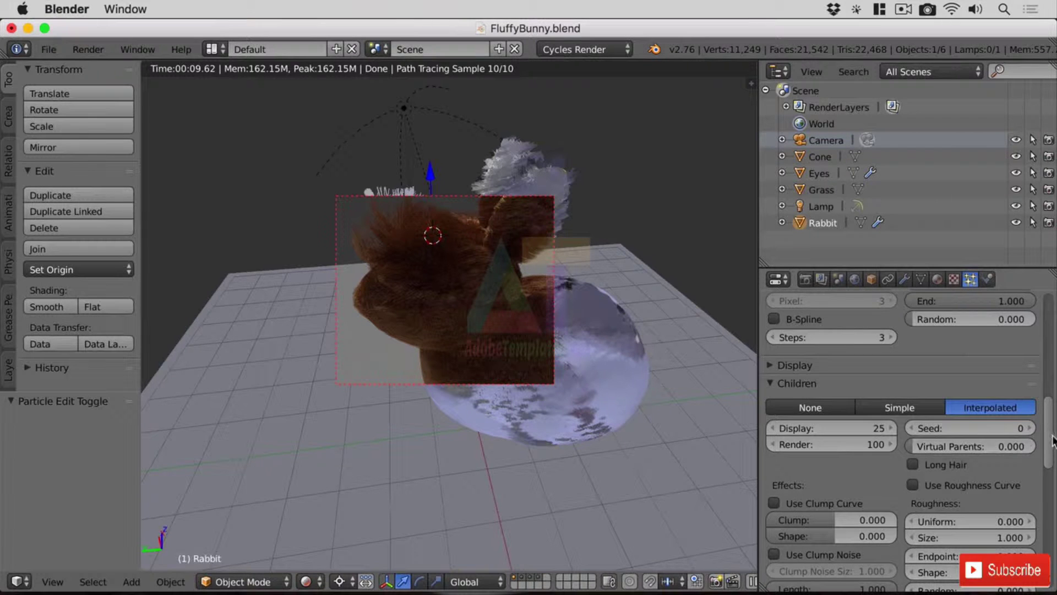
{"action": "left_click_drag", "start_coordinate": [1053, 441], "coordinate": [1053, 336]}
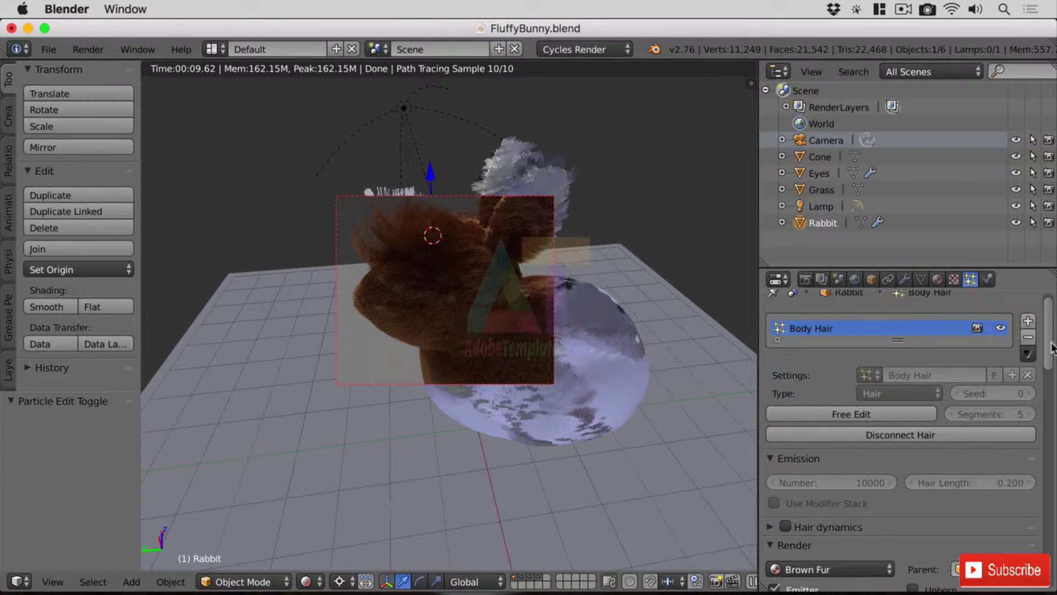
{"action": "left_click", "coordinate": [854, 417]}
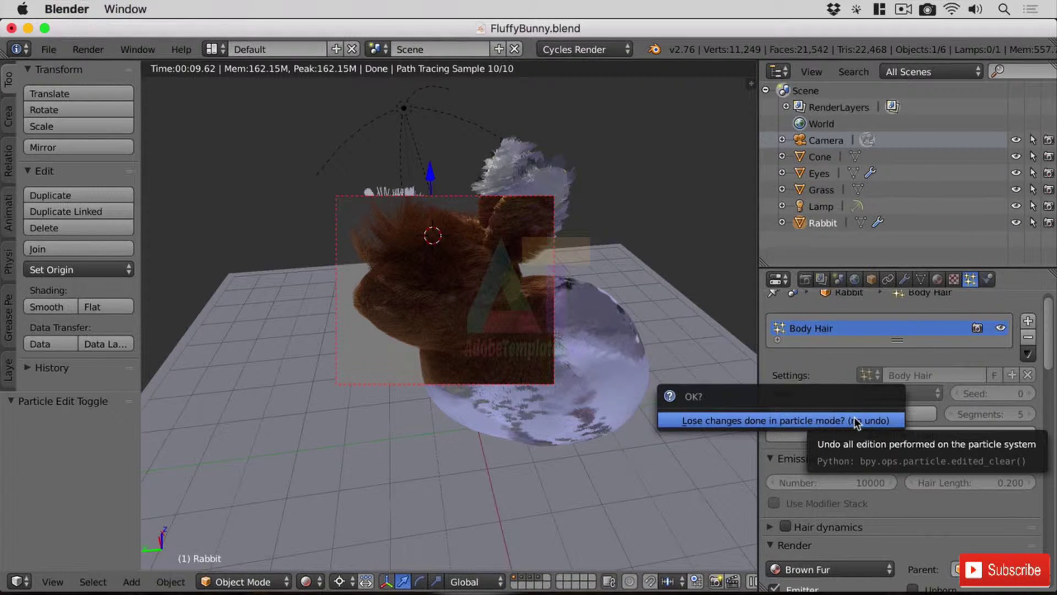
{"action": "left_click", "coordinate": [854, 418]}
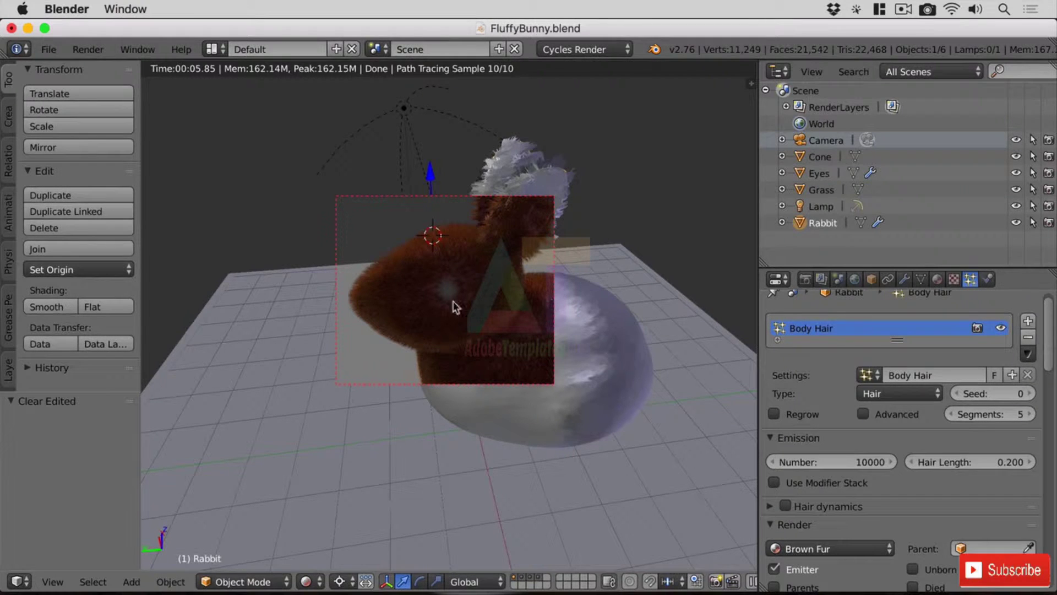
Step: Switch the viewport to Solid shading and clear the render border
{"action": "left_click", "coordinate": [306, 582]}
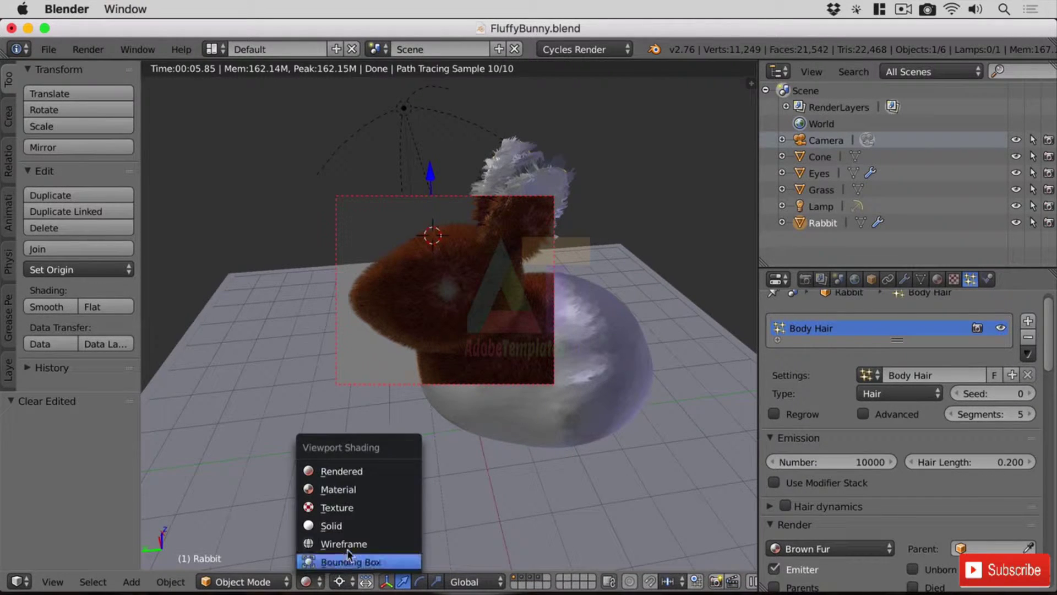
{"action": "left_click", "coordinate": [368, 524]}
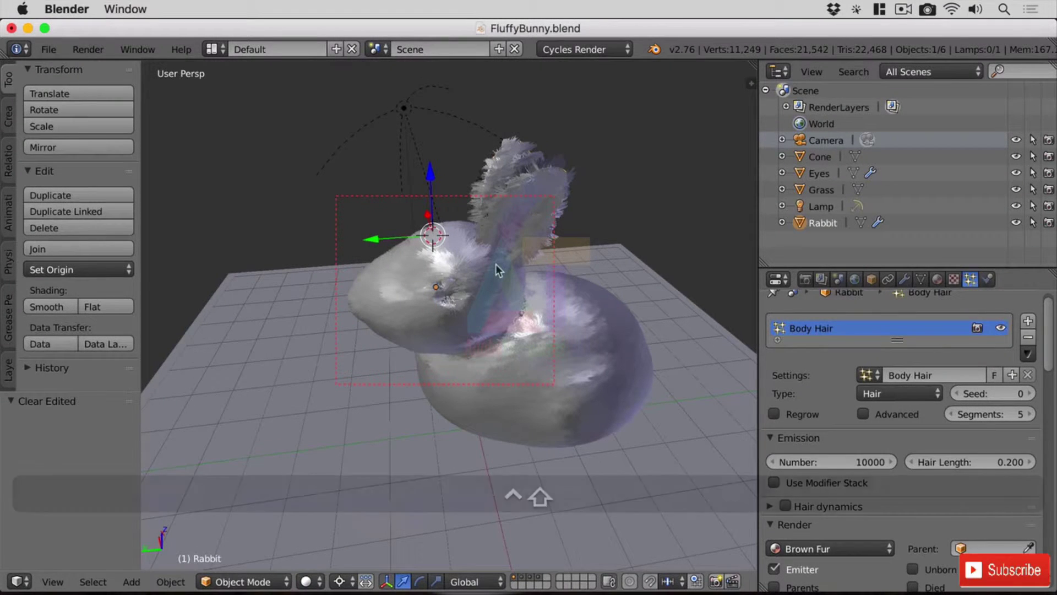
{"action": "key", "text": "ctrl+shift+b"}
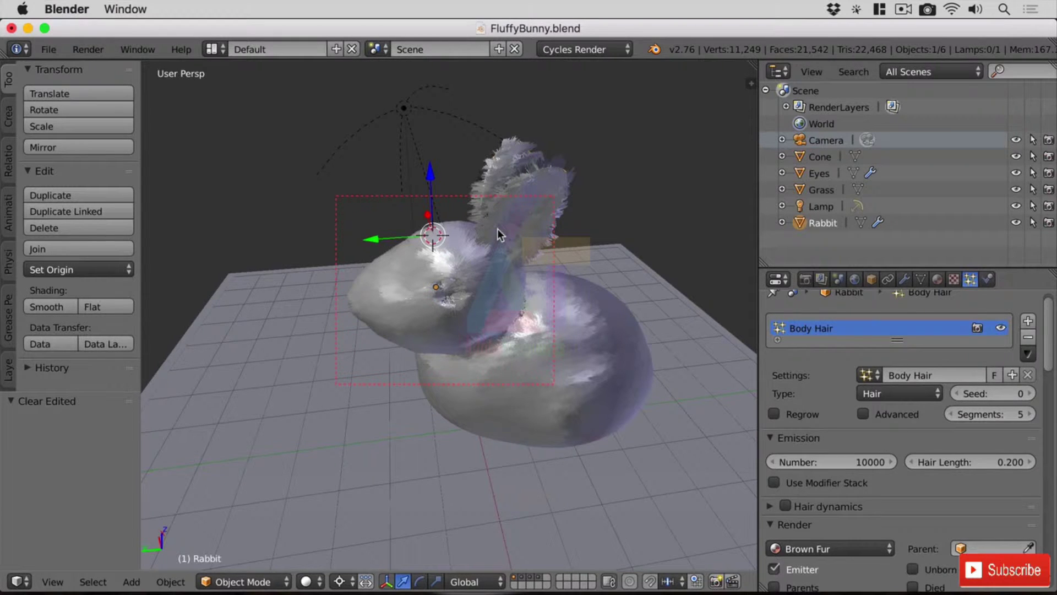
{"action": "key", "text": "alt+shift+b"}
{"action": "key", "text": "ctrl+alt+b"}
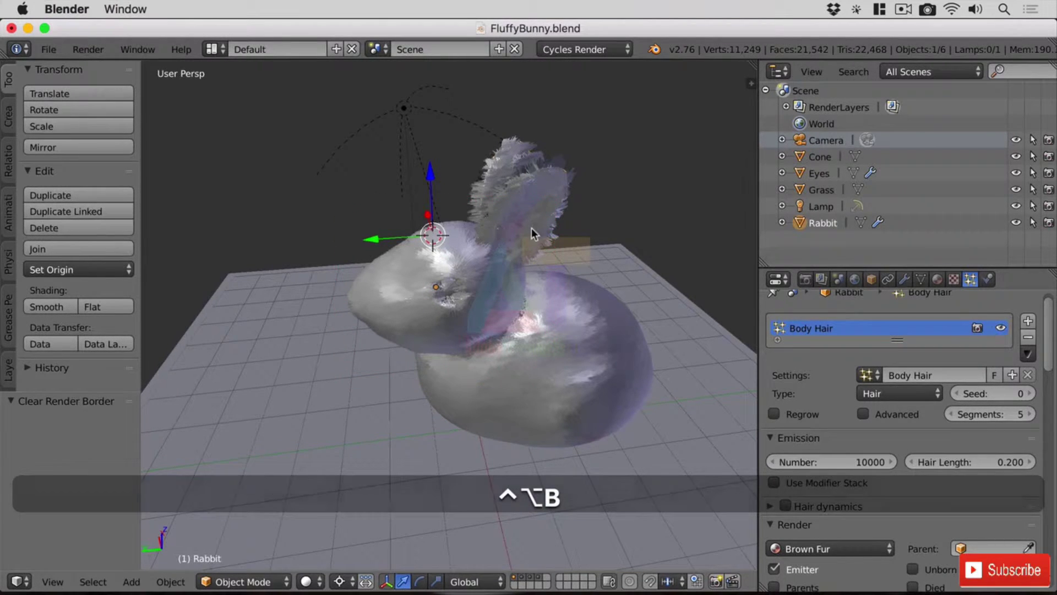
Step: Enter Particle Edit mode and comb the hairs along the rabbit's back towards the tail with the Comb brush
{"action": "scroll", "coordinate": [480, 241], "scroll_direction": "up", "scroll_amount": 6}
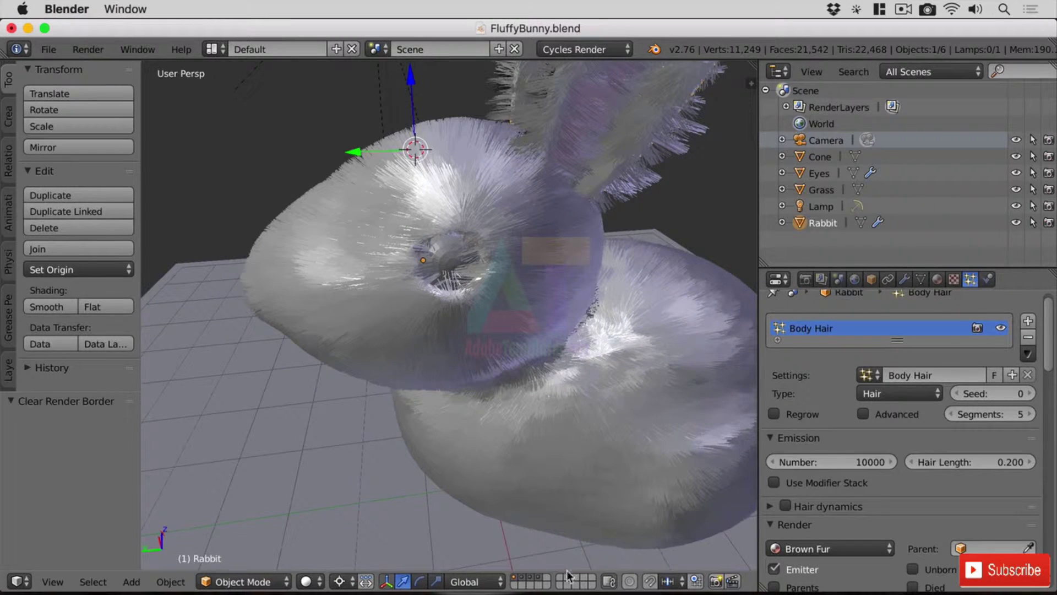
{"action": "left_click", "coordinate": [242, 582]}
{"action": "left_click", "coordinate": [267, 450]}
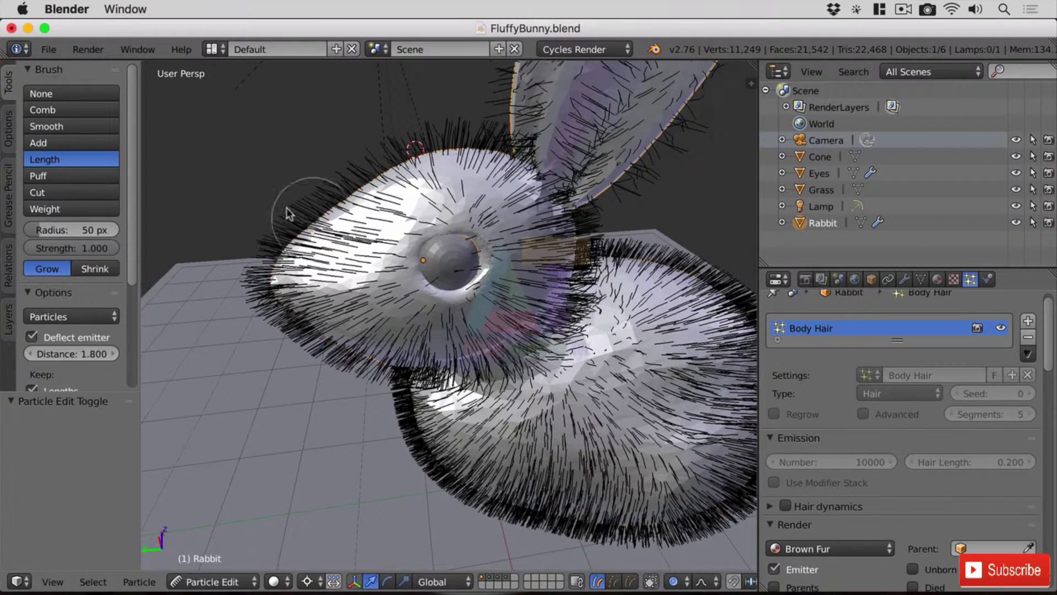
{"action": "left_click", "coordinate": [71, 112]}
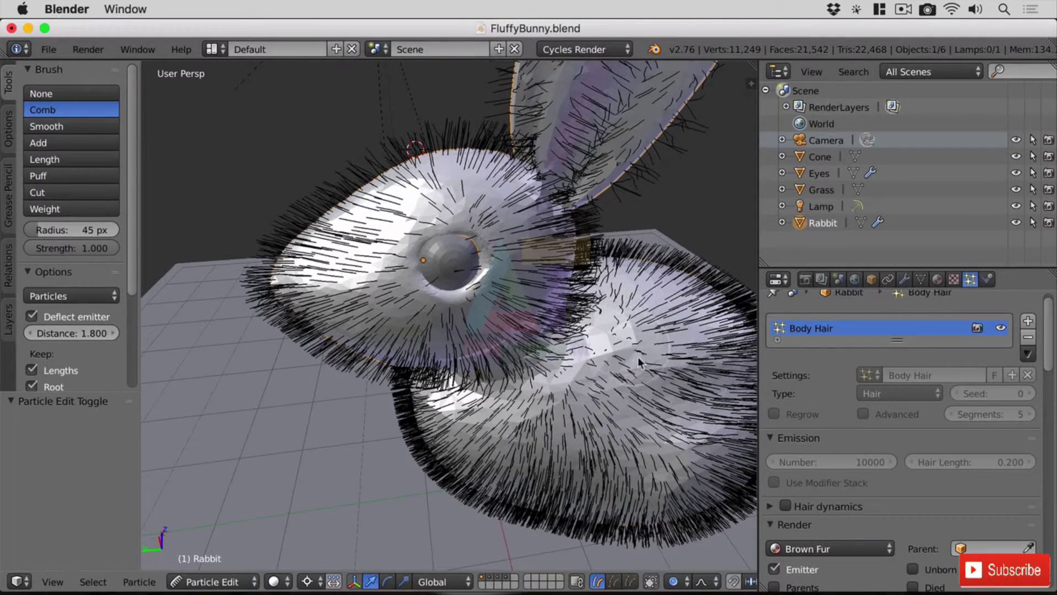
{"action": "middle_click_drag", "start_coordinate": [662, 379], "coordinate": [516, 299], "text": "shift"}
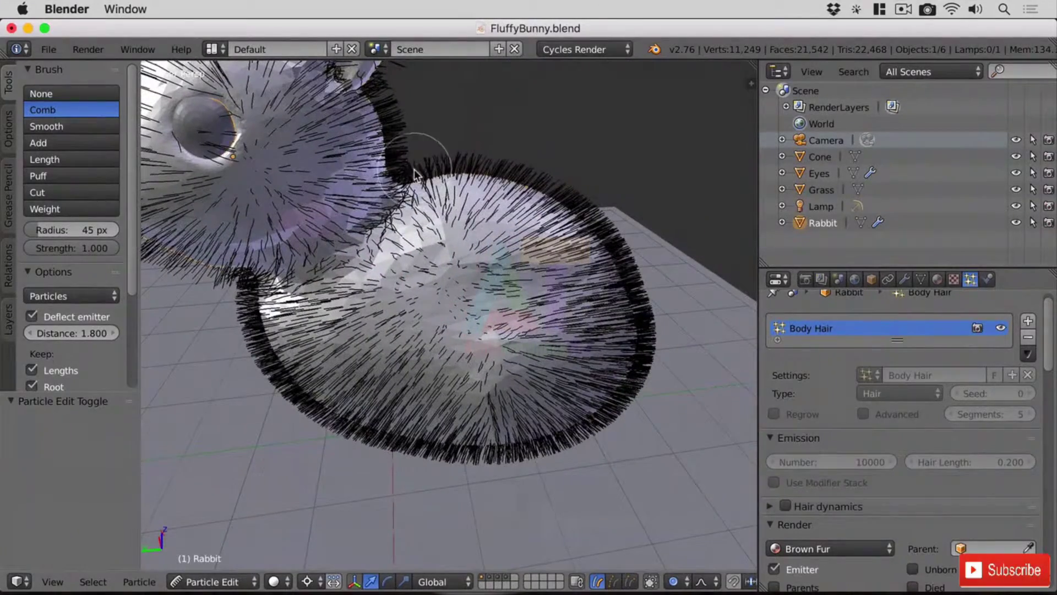
{"action": "mouse_move", "coordinate": [414, 169]}
{"action": "left_mouse_down"}
{"action": "mouse_move", "coordinate": [513, 190]}
{"action": "mouse_move", "coordinate": [567, 229]}
{"action": "mouse_move", "coordinate": [631, 326]}
{"action": "mouse_move", "coordinate": [649, 414]}
{"action": "left_mouse_up"}
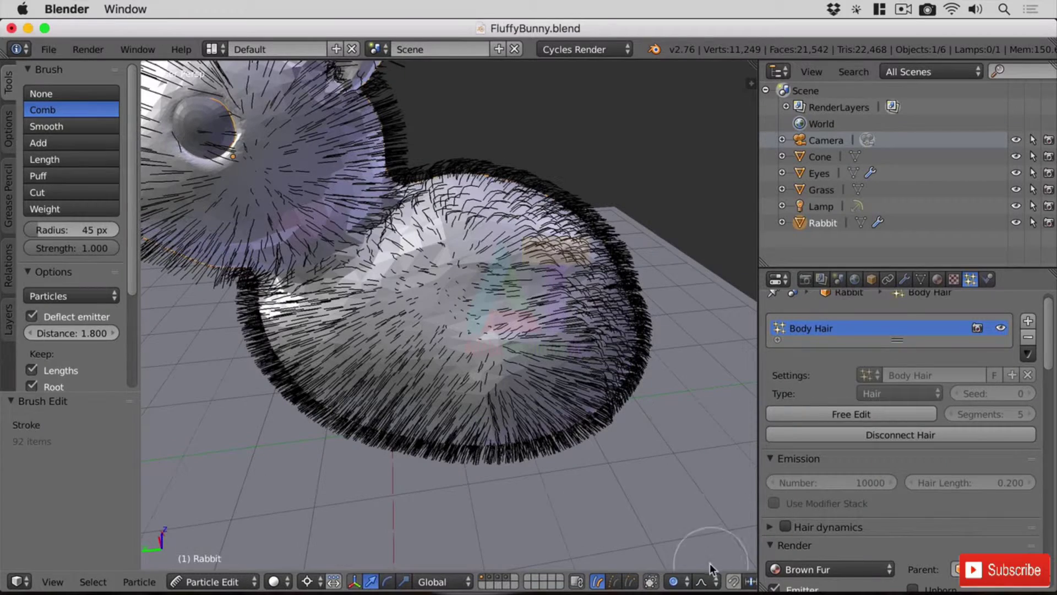
Step: Turn off limiting selection to visible hairs and show the rabbit in the left orthographic view
{"action": "left_click", "coordinate": [655, 585]}
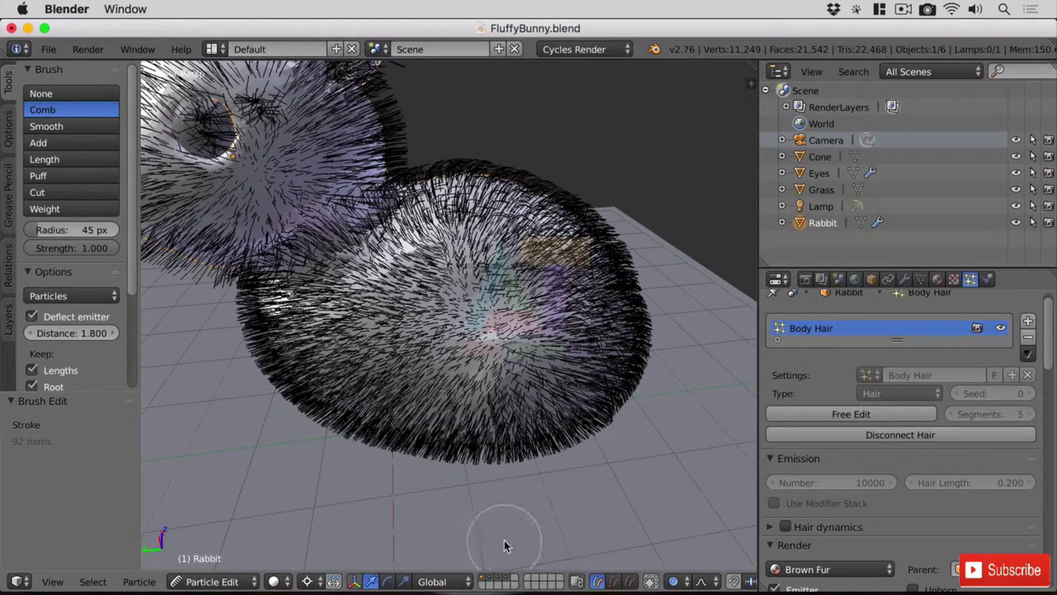
{"action": "key", "text": "KP_3"}
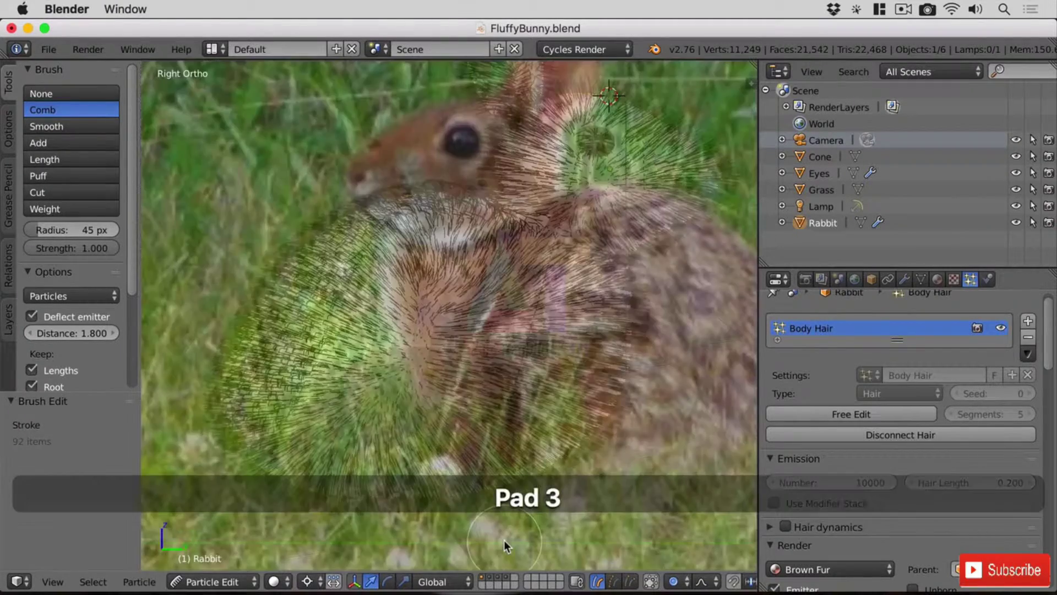
{"action": "key", "text": "KP_1"}
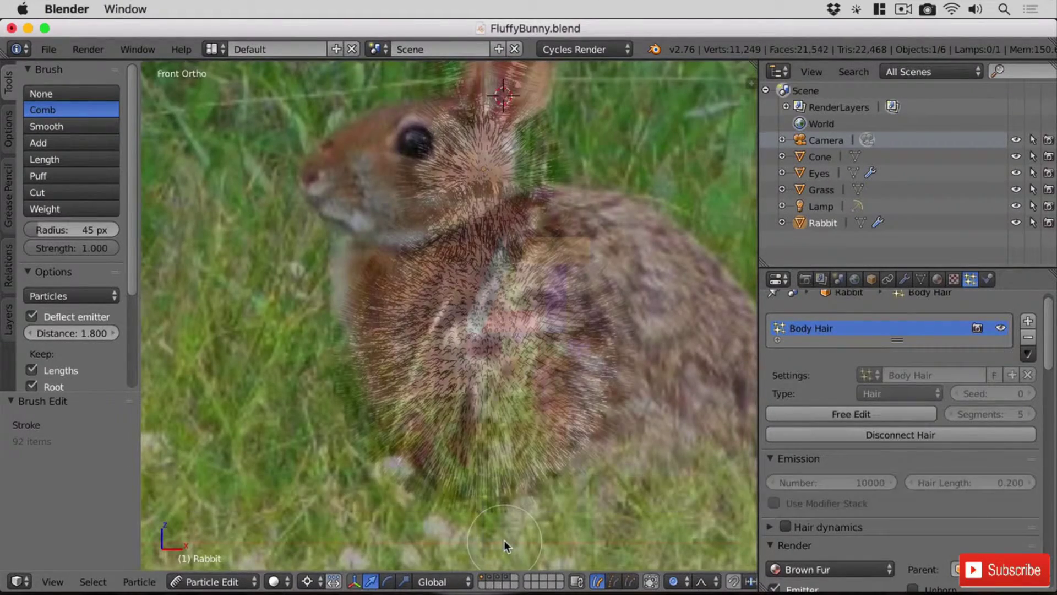
{"action": "key", "text": "ctrl+KP_3"}
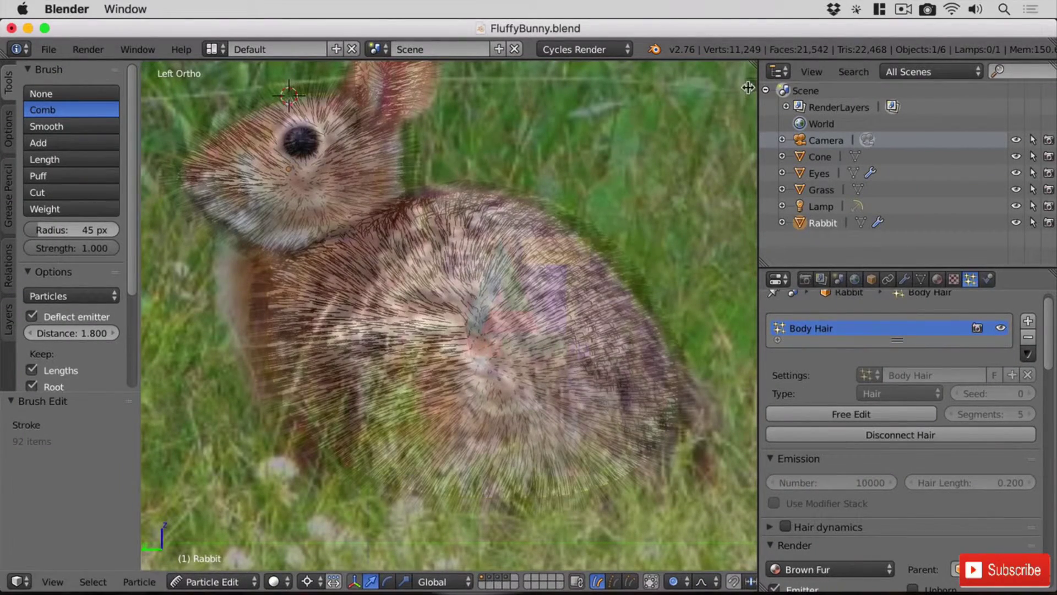
Step: Set the rabbit reference background image's opacity to 1.000 and hide the image
{"action": "key", "text": "n"}
{"action": "scroll", "coordinate": [746, 309], "scroll_direction": "up", "scroll_amount": 8}
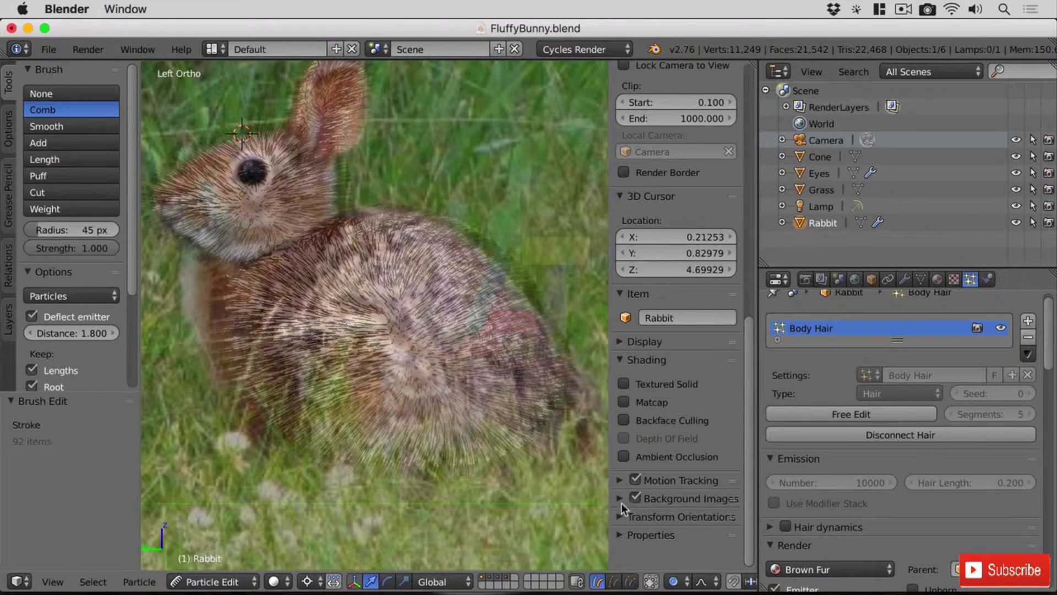
{"action": "left_click", "coordinate": [620, 499]}
{"action": "scroll", "coordinate": [750, 415], "scroll_direction": "down", "scroll_amount": 10}
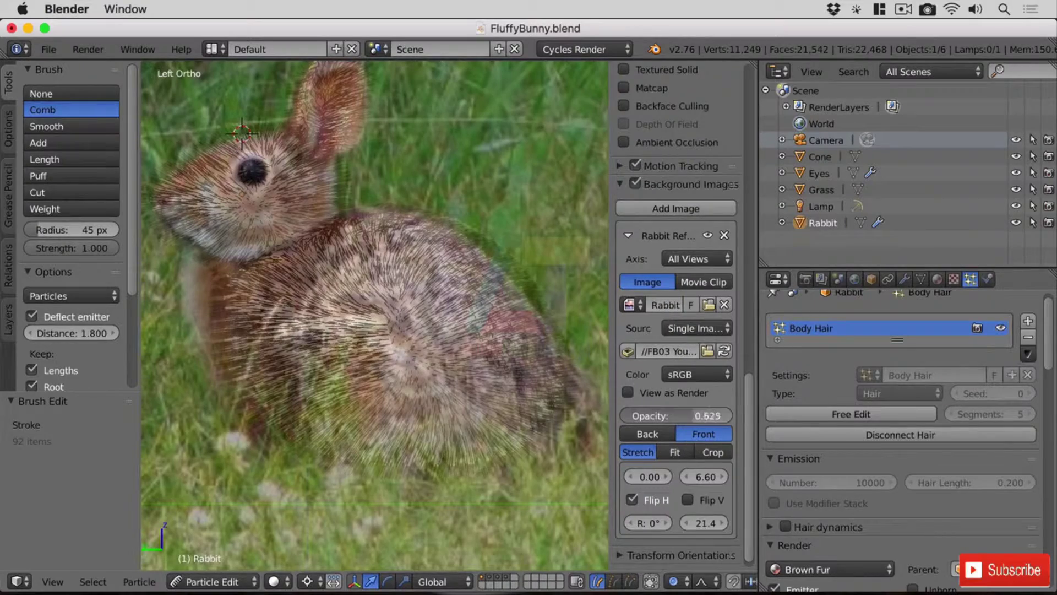
{"action": "mouse_move", "coordinate": [692, 415]}
{"action": "left_mouse_down"}
{"action": "mouse_move", "coordinate": [652, 416]}
{"action": "mouse_move", "coordinate": [672, 418]}
{"action": "left_mouse_up"}
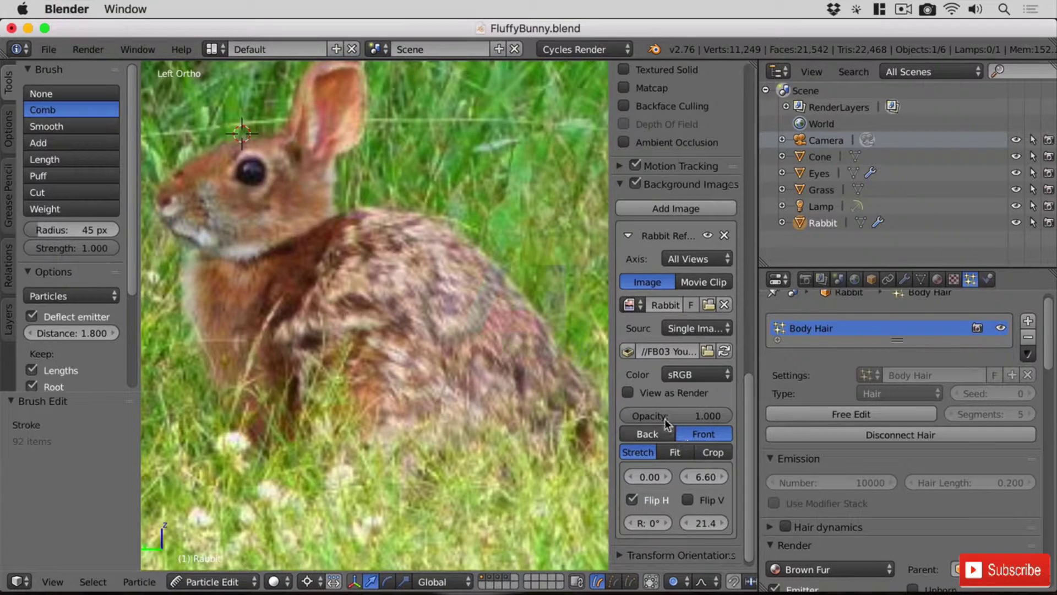
{"action": "left_click", "coordinate": [709, 235]}
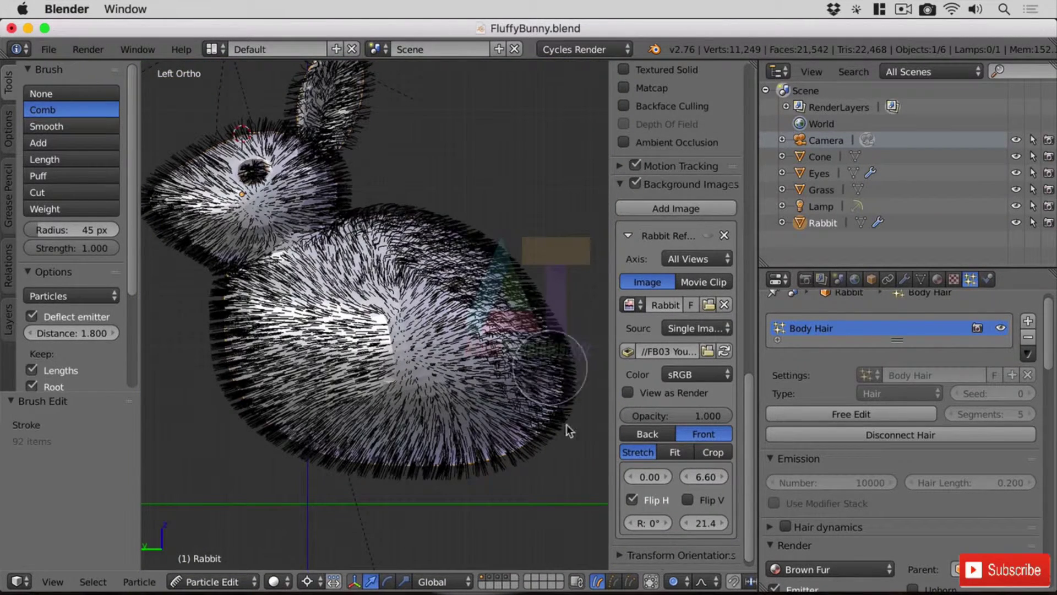
Step: Comb the hairs down the rabbit's rump and set the Deflect Emitter distance to 0.5
{"action": "left_click_drag", "start_coordinate": [566, 424], "coordinate": [577, 490]}
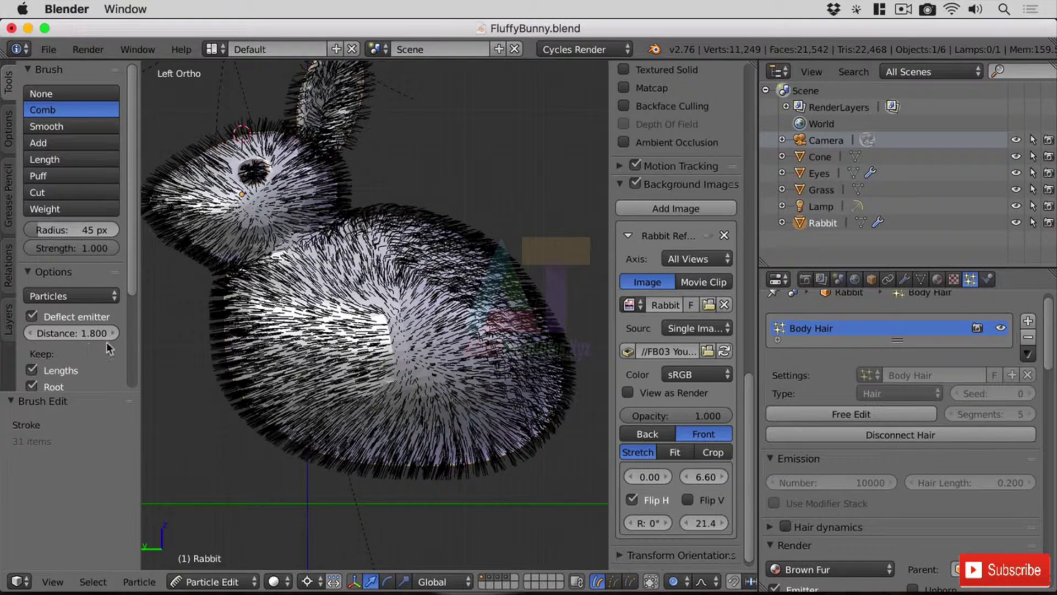
{"action": "left_click", "coordinate": [79, 332]}
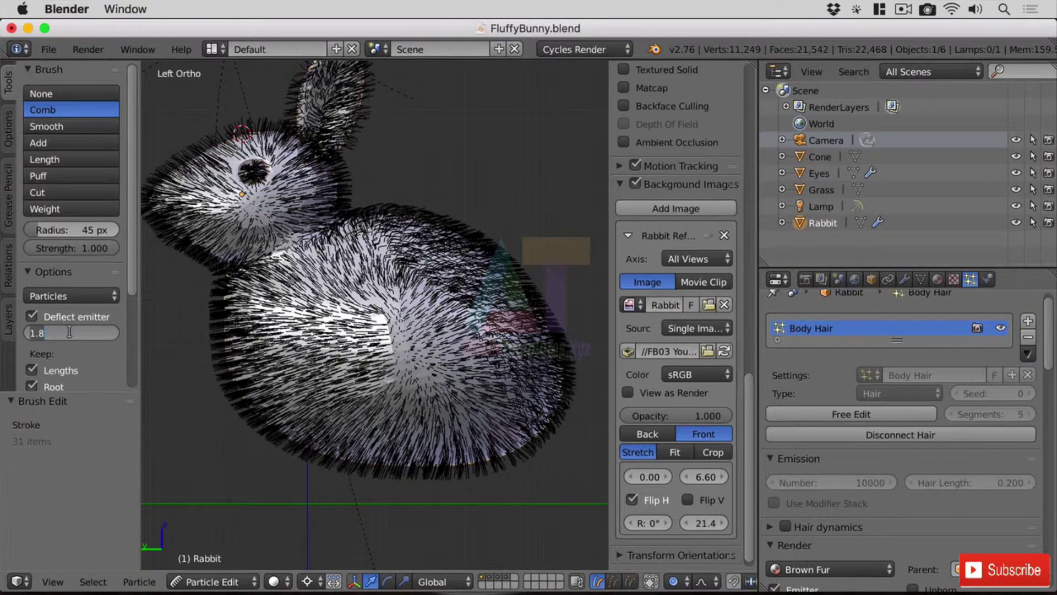
{"action": "type", "text": ".5"}
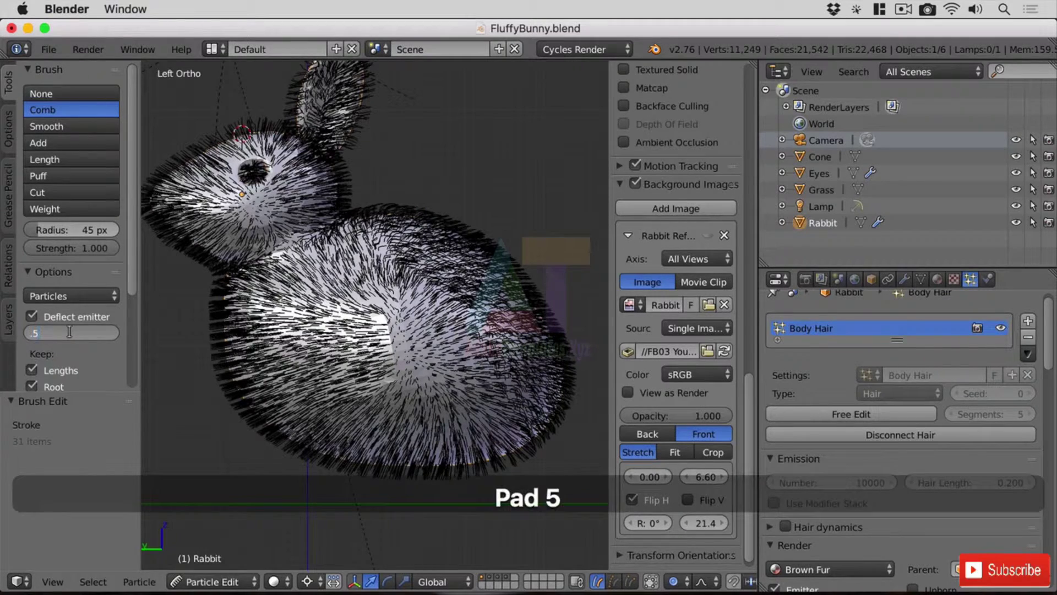
{"action": "key", "text": "Return"}
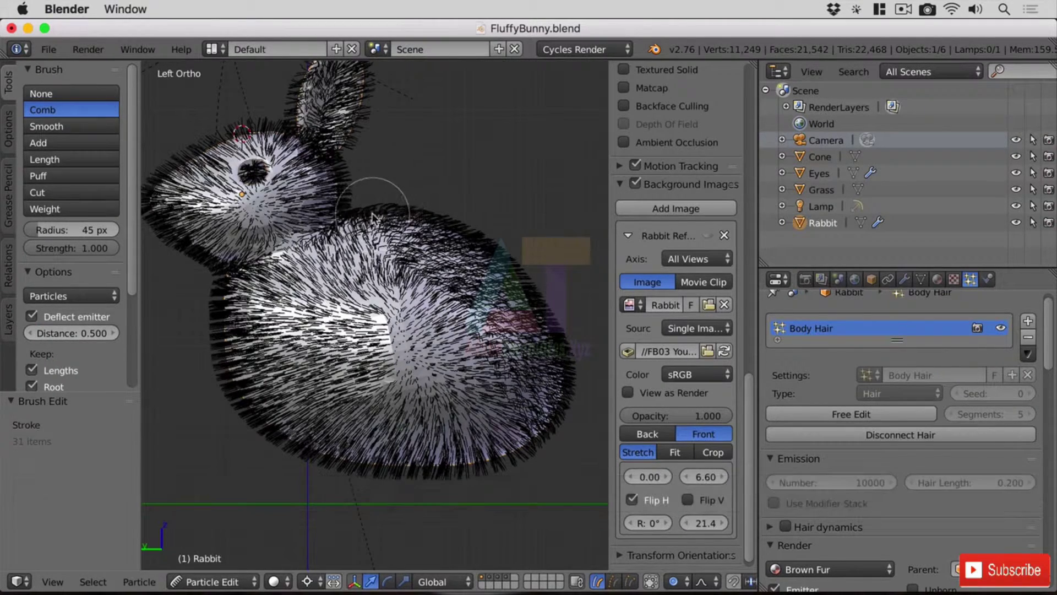
Step: Comb the body hairs from the back, shoulder and chest down to the belly in the left view
{"action": "mouse_move", "coordinate": [372, 212]}
{"action": "left_mouse_down"}
{"action": "mouse_move", "coordinate": [516, 258]}
{"action": "mouse_move", "coordinate": [579, 471]}
{"action": "mouse_move", "coordinate": [564, 499]}
{"action": "left_mouse_up"}
{"action": "mouse_move", "coordinate": [330, 216]}
{"action": "left_mouse_down"}
{"action": "mouse_move", "coordinate": [452, 309]}
{"action": "mouse_move", "coordinate": [514, 477]}
{"action": "mouse_move", "coordinate": [474, 480]}
{"action": "left_mouse_up"}
{"action": "left_click_drag", "start_coordinate": [364, 243], "coordinate": [451, 478]}
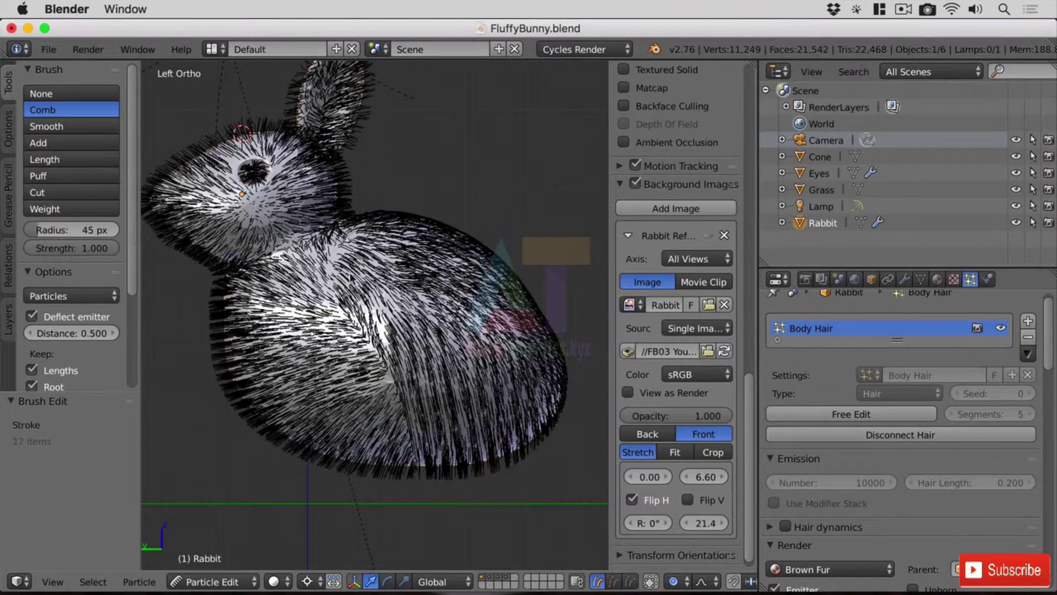
{"action": "mouse_move", "coordinate": [322, 272]}
{"action": "left_mouse_down"}
{"action": "mouse_move", "coordinate": [361, 325]}
{"action": "mouse_move", "coordinate": [397, 489]}
{"action": "left_mouse_up"}
{"action": "left_click_drag", "start_coordinate": [292, 272], "coordinate": [291, 493]}
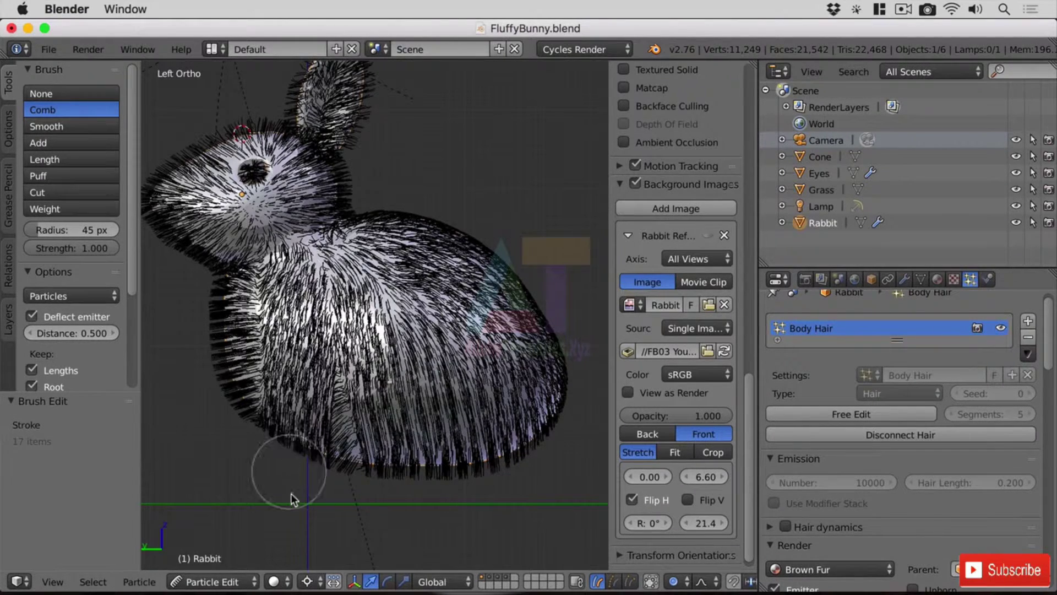
{"action": "left_click_drag", "start_coordinate": [243, 312], "coordinate": [348, 552]}
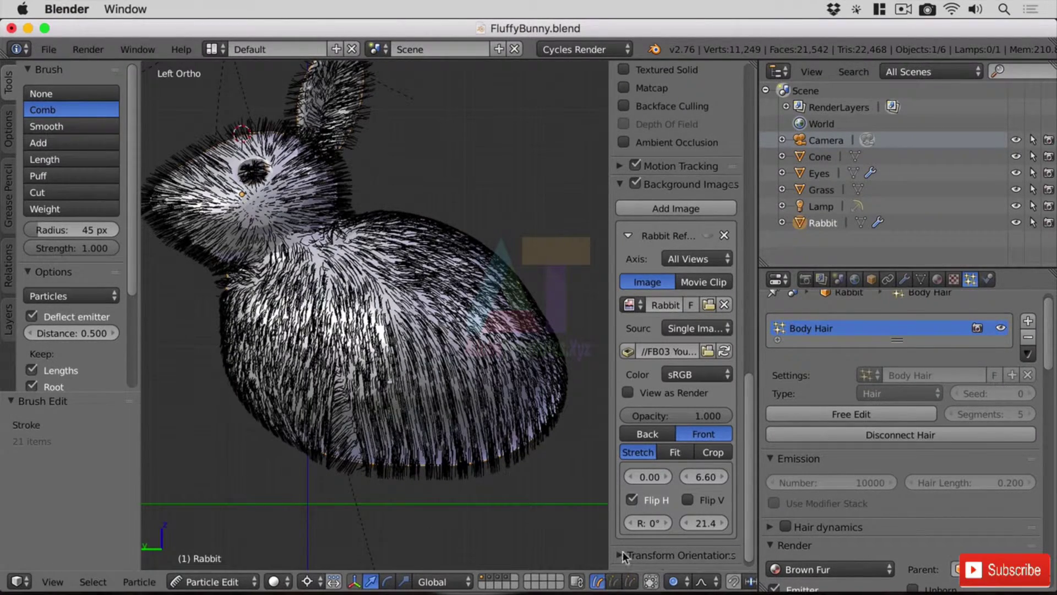
Step: Comb the hairs along the lower flank and belly backwards towards the tail from a perspective view
{"action": "middle_click_drag", "start_coordinate": [550, 361], "coordinate": [462, 365]}
{"action": "middle_click_drag", "start_coordinate": [385, 358], "coordinate": [448, 402]}
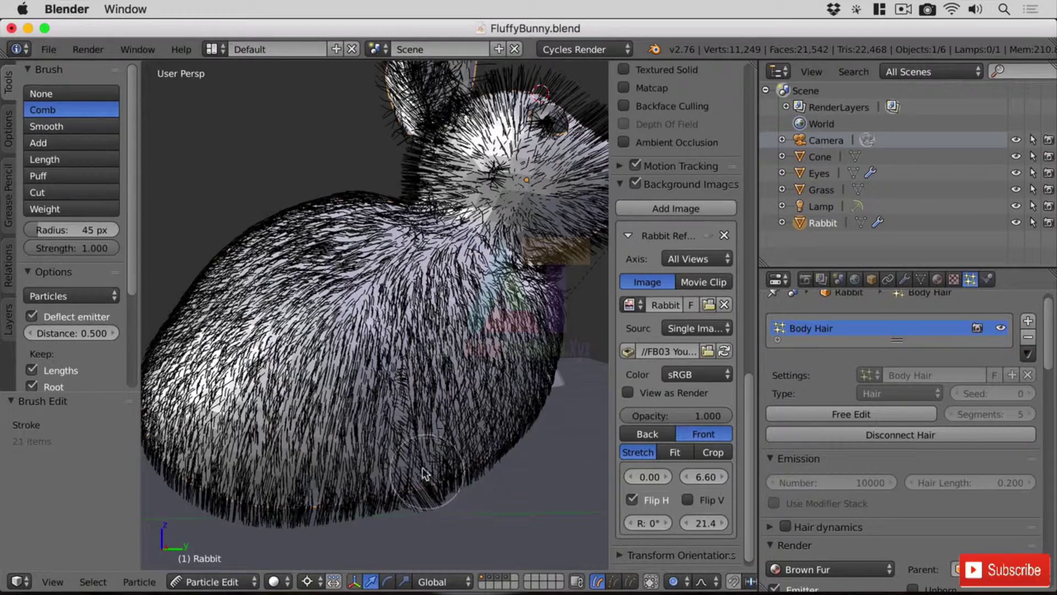
{"action": "scroll", "coordinate": [130, 218], "scroll_direction": "down", "scroll_amount": 3}
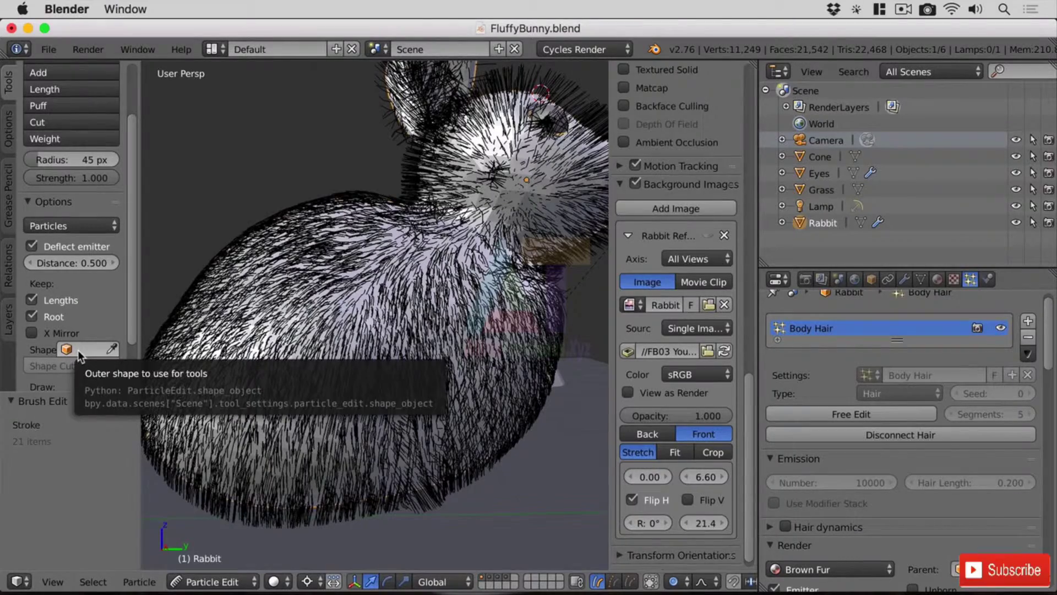
{"action": "mouse_move", "coordinate": [248, 292]}
{"action": "middle_mouse_down"}
{"action": "mouse_move", "coordinate": [416, 362]}
{"action": "mouse_move", "coordinate": [380, 352]}
{"action": "mouse_move", "coordinate": [330, 368]}
{"action": "middle_mouse_up"}
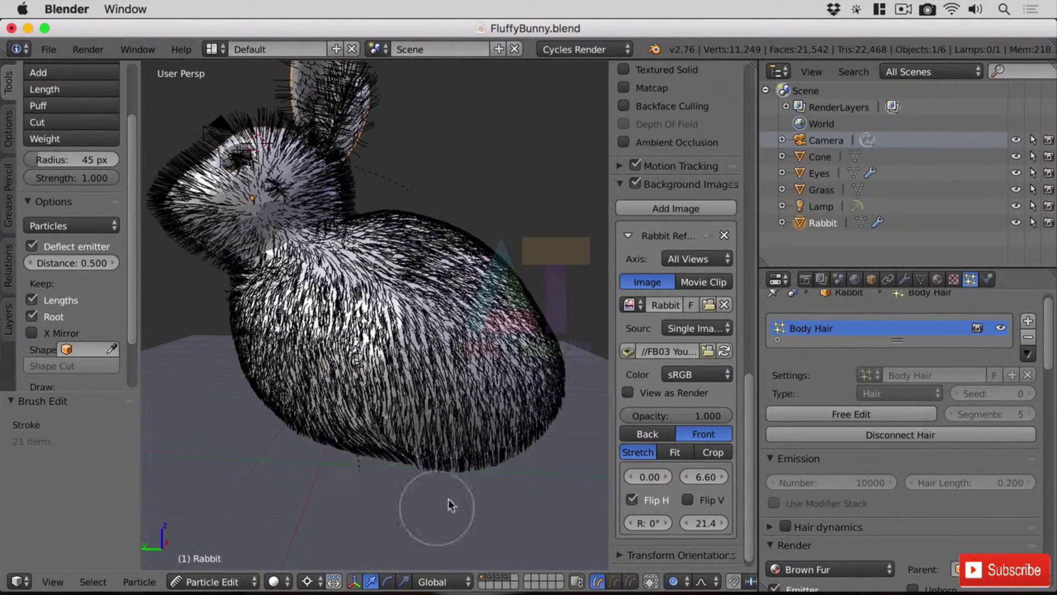
{"action": "left_click_drag", "start_coordinate": [398, 417], "coordinate": [522, 492]}
{"action": "left_click_drag", "start_coordinate": [475, 421], "coordinate": [524, 491]}
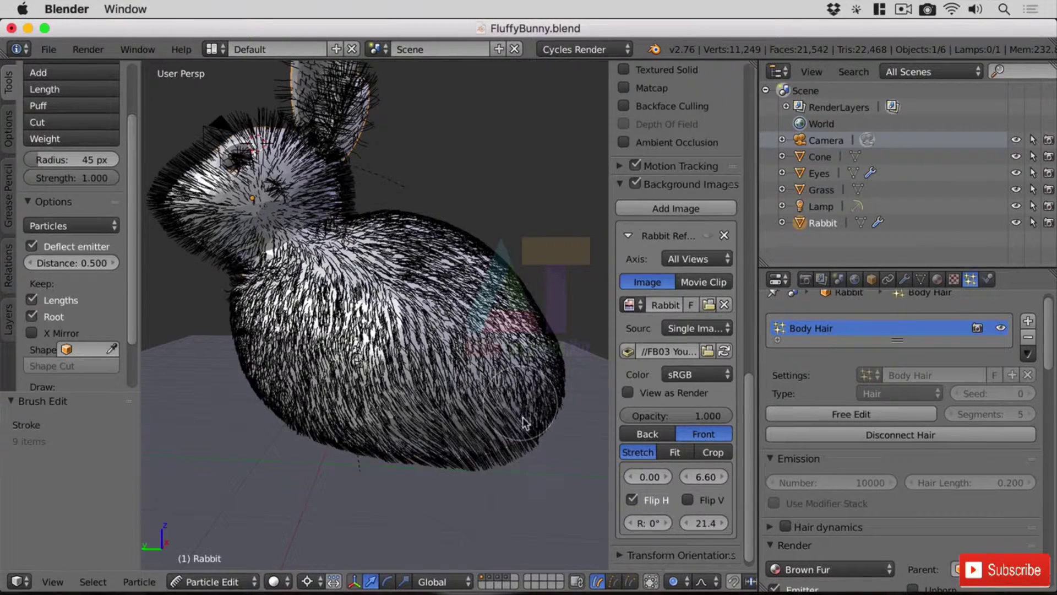
{"action": "left_click_drag", "start_coordinate": [523, 417], "coordinate": [530, 484]}
{"action": "left_click_drag", "start_coordinate": [541, 393], "coordinate": [543, 472]}
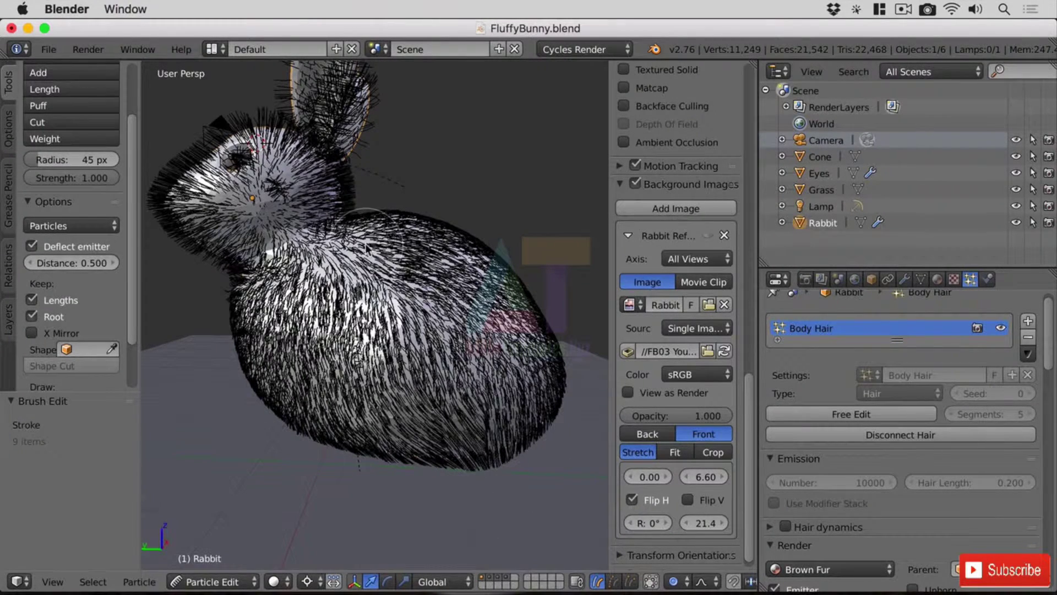
Step: Comb the head hairs in the left view back from the muzzle past the eye and over the cheek towards the neck
{"action": "key", "text": "shift"}
{"action": "key", "text": "ctrl+KP_3"}
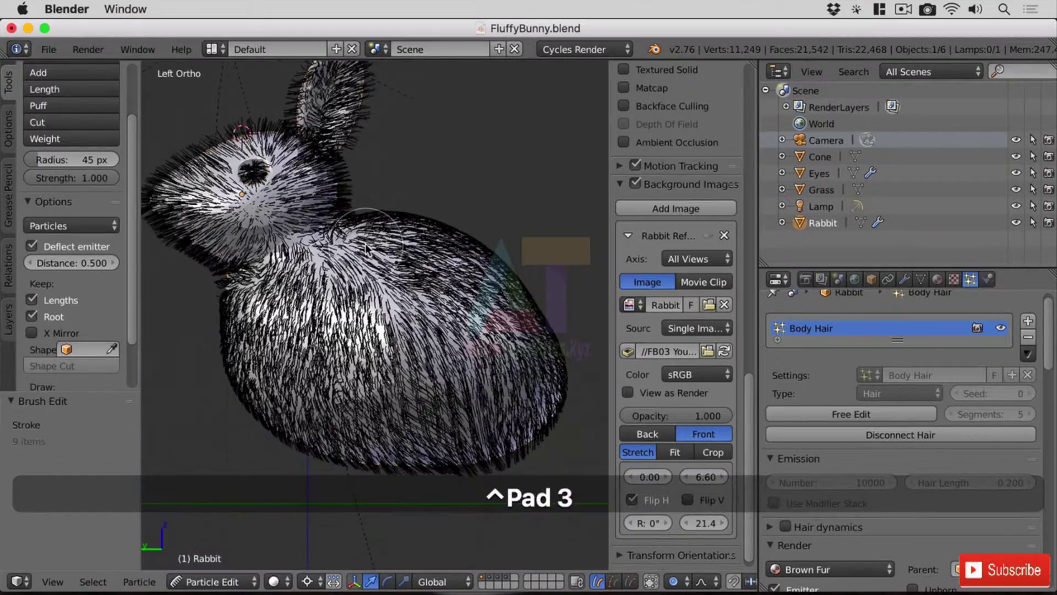
{"action": "scroll", "coordinate": [323, 205], "scroll_direction": "up", "scroll_amount": 8}
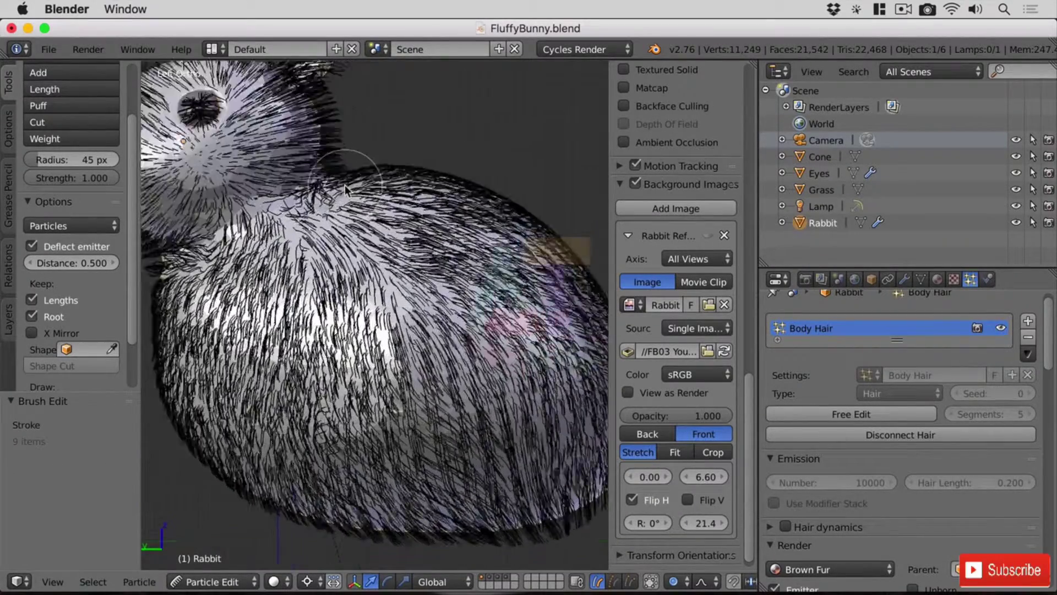
{"action": "middle_click_drag", "start_coordinate": [324, 205], "coordinate": [484, 551], "text": "shift"}
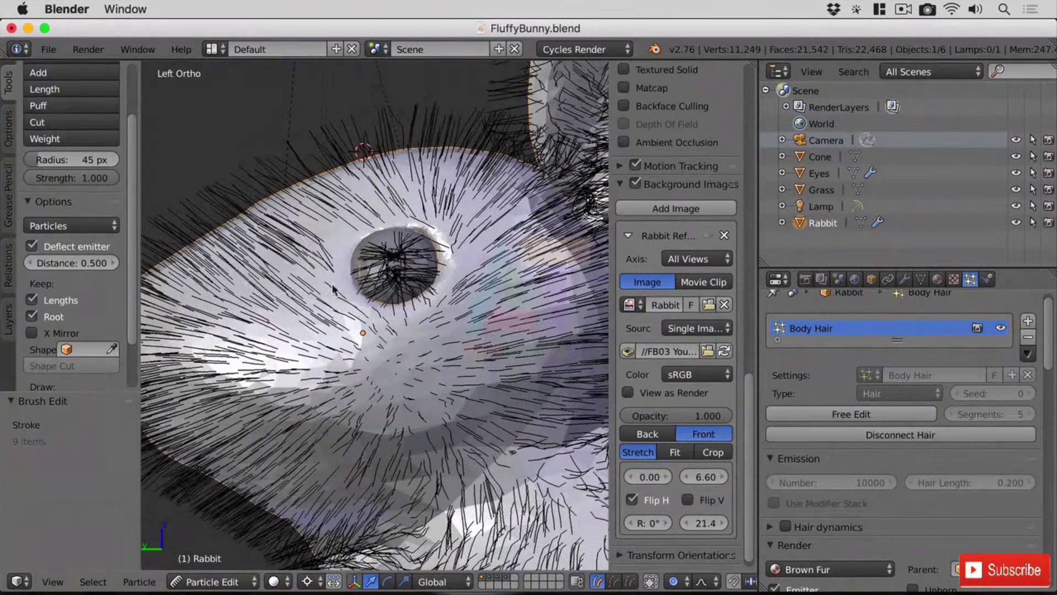
{"action": "mouse_move", "coordinate": [236, 250]}
{"action": "left_mouse_down"}
{"action": "mouse_move", "coordinate": [165, 259]}
{"action": "mouse_move", "coordinate": [308, 165]}
{"action": "mouse_move", "coordinate": [479, 141]}
{"action": "mouse_move", "coordinate": [594, 179]}
{"action": "mouse_move", "coordinate": [606, 199]}
{"action": "left_mouse_up"}
{"action": "mouse_move", "coordinate": [275, 242]}
{"action": "left_mouse_down"}
{"action": "mouse_move", "coordinate": [358, 193]}
{"action": "mouse_move", "coordinate": [490, 206]}
{"action": "mouse_move", "coordinate": [590, 258]}
{"action": "left_mouse_up"}
{"action": "mouse_move", "coordinate": [328, 292]}
{"action": "left_mouse_down"}
{"action": "mouse_move", "coordinate": [414, 352]}
{"action": "mouse_move", "coordinate": [551, 265]}
{"action": "mouse_move", "coordinate": [600, 270]}
{"action": "left_mouse_up"}
{"action": "mouse_move", "coordinate": [487, 410]}
{"action": "left_mouse_down"}
{"action": "mouse_move", "coordinate": [567, 362]}
{"action": "mouse_move", "coordinate": [496, 319]}
{"action": "mouse_move", "coordinate": [584, 353]}
{"action": "mouse_move", "coordinate": [540, 380]}
{"action": "mouse_move", "coordinate": [574, 523]}
{"action": "mouse_move", "coordinate": [403, 557]}
{"action": "mouse_move", "coordinate": [208, 475]}
{"action": "mouse_move", "coordinate": [341, 512]}
{"action": "mouse_move", "coordinate": [181, 465]}
{"action": "mouse_move", "coordinate": [309, 484]}
{"action": "mouse_move", "coordinate": [478, 535]}
{"action": "left_mouse_up"}
{"action": "middle_click_drag", "start_coordinate": [316, 425], "coordinate": [470, 412], "text": "shift"}
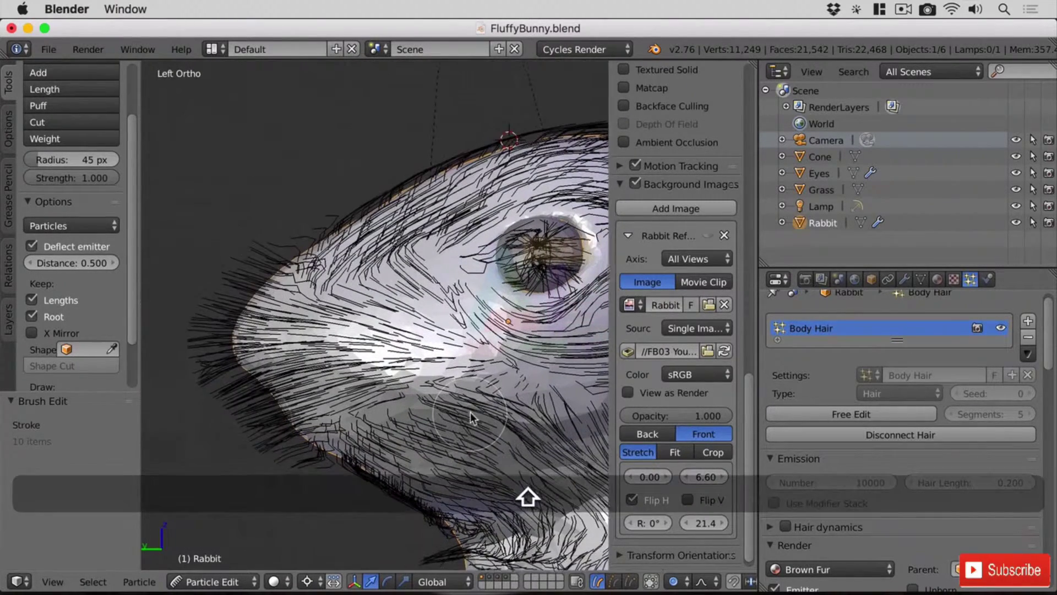
Step: Comb the hairs at the nose tip and snout back towards the eye
{"action": "mouse_move", "coordinate": [216, 345]}
{"action": "left_mouse_down"}
{"action": "mouse_move", "coordinate": [394, 446]}
{"action": "mouse_move", "coordinate": [429, 437]}
{"action": "mouse_move", "coordinate": [247, 295]}
{"action": "mouse_move", "coordinate": [471, 220]}
{"action": "left_mouse_up"}
{"action": "mouse_move", "coordinate": [264, 322]}
{"action": "left_mouse_down"}
{"action": "mouse_move", "coordinate": [272, 306]}
{"action": "mouse_move", "coordinate": [495, 345]}
{"action": "left_mouse_up"}
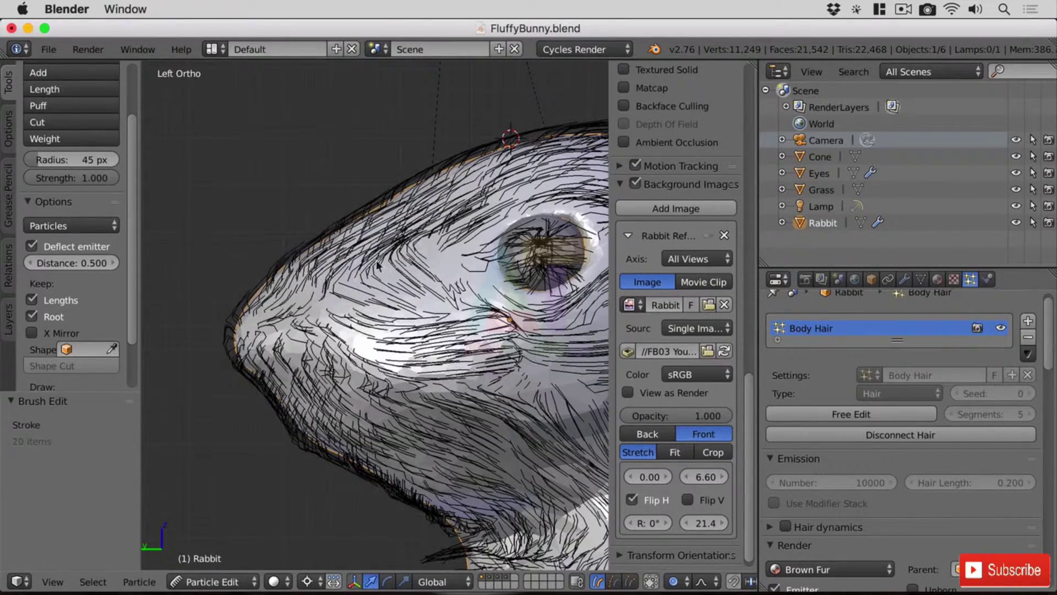
{"action": "left_click_drag", "start_coordinate": [374, 270], "coordinate": [486, 251]}
Step: Comb the ear hairs upwards to the ear tip, enlarging the brush radius to 110 px
{"action": "mouse_move", "coordinate": [527, 391]}
{"action": "middle_mouse_down", "text": "shift"}
{"action": "mouse_move", "coordinate": [364, 357]}
{"action": "mouse_move", "coordinate": [367, 400]}
{"action": "middle_mouse_up", "text": "shift"}
{"action": "mouse_move", "coordinate": [278, 396]}
{"action": "left_mouse_down"}
{"action": "mouse_move", "coordinate": [259, 361]}
{"action": "mouse_move", "coordinate": [358, 124]}
{"action": "left_mouse_up"}
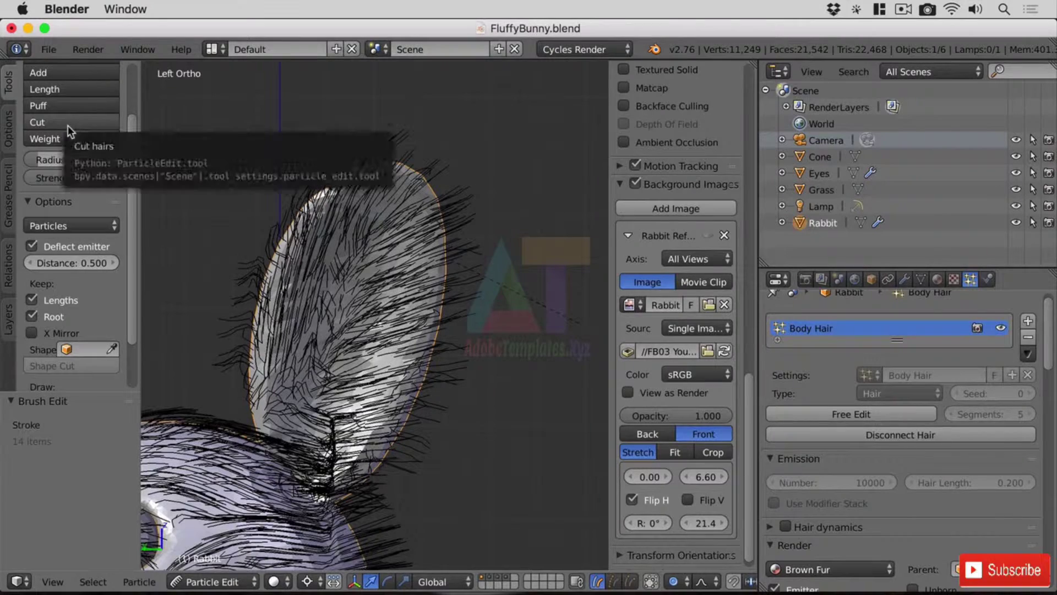
{"action": "left_click_drag", "start_coordinate": [55, 161], "coordinate": [91, 161]}
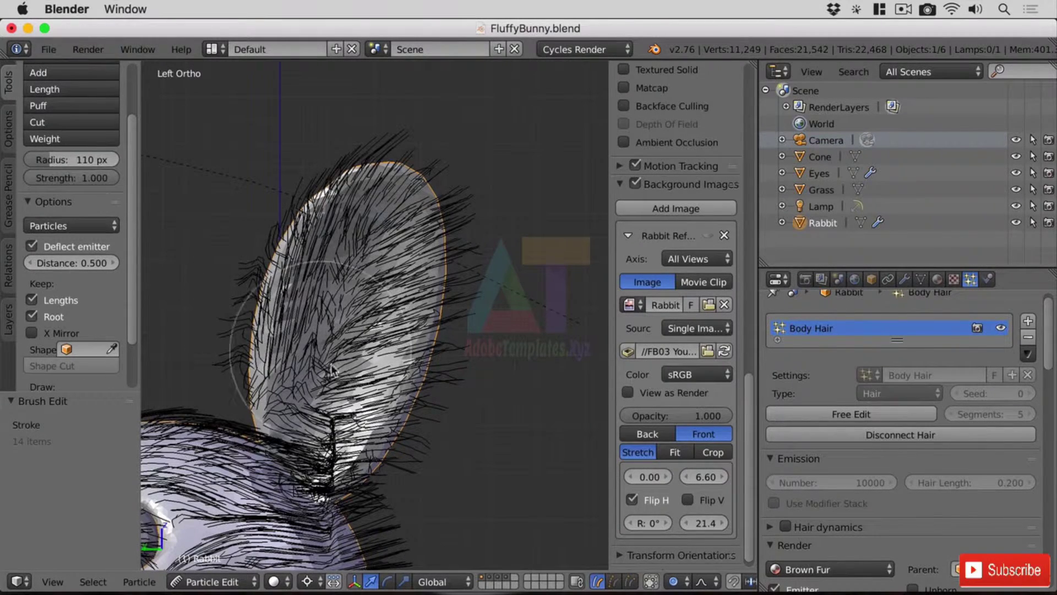
{"action": "left_click_drag", "start_coordinate": [335, 374], "coordinate": [391, 134]}
{"action": "left_click_drag", "start_coordinate": [287, 291], "coordinate": [369, 123]}
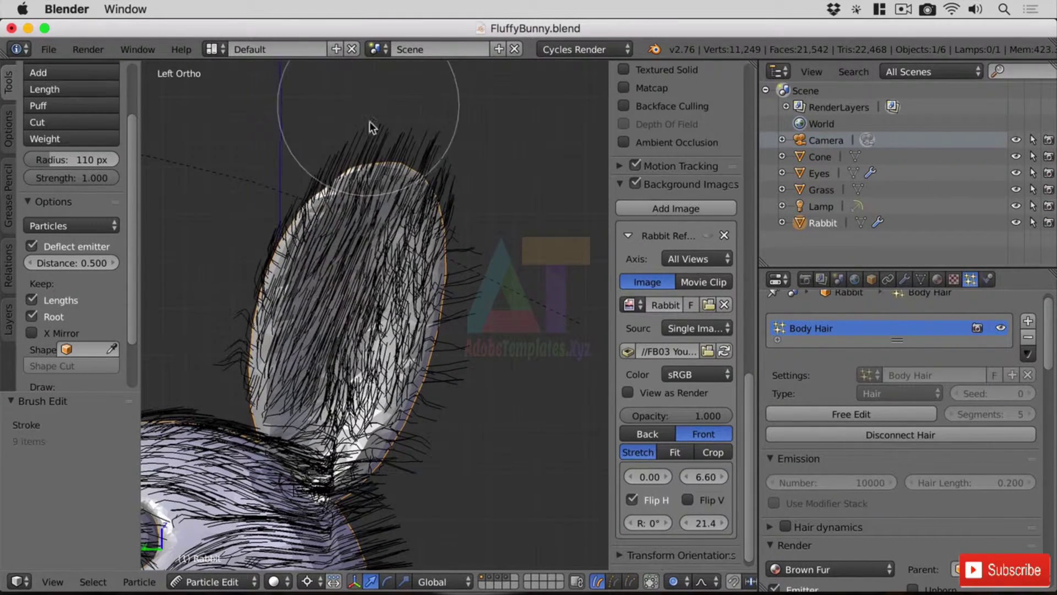
{"action": "left_click_drag", "start_coordinate": [390, 428], "coordinate": [451, 172]}
Step: Set the Comb brush radius to 49 px and comb down the hairs sticking out at the side of the head
{"action": "mouse_move", "coordinate": [498, 299]}
{"action": "middle_mouse_down"}
{"action": "mouse_move", "coordinate": [487, 308]}
{"action": "mouse_move", "coordinate": [441, 303]}
{"action": "middle_mouse_up"}
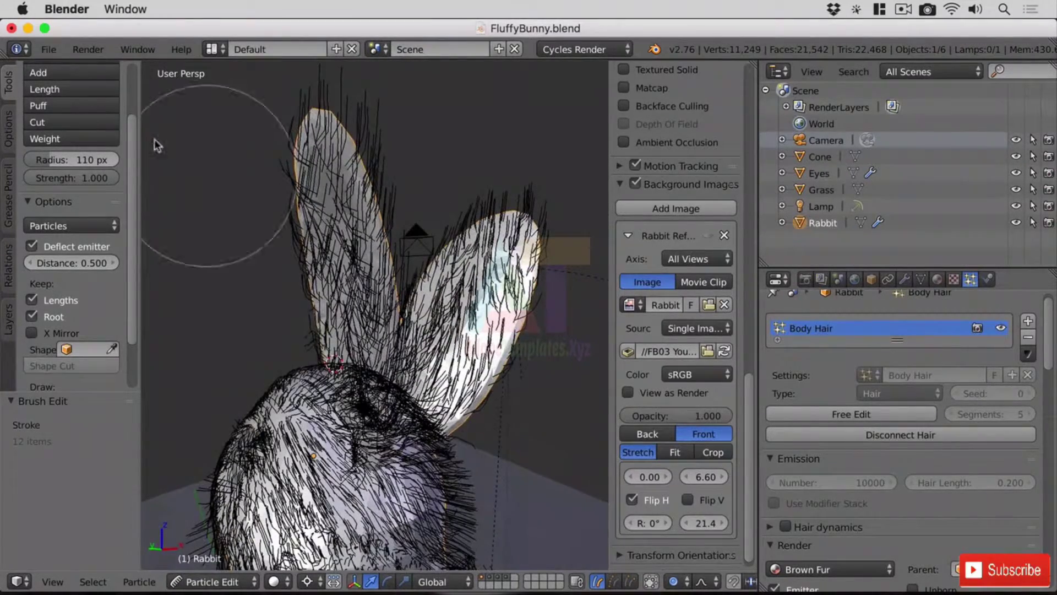
{"action": "left_click_drag", "start_coordinate": [88, 160], "coordinate": [86, 160]}
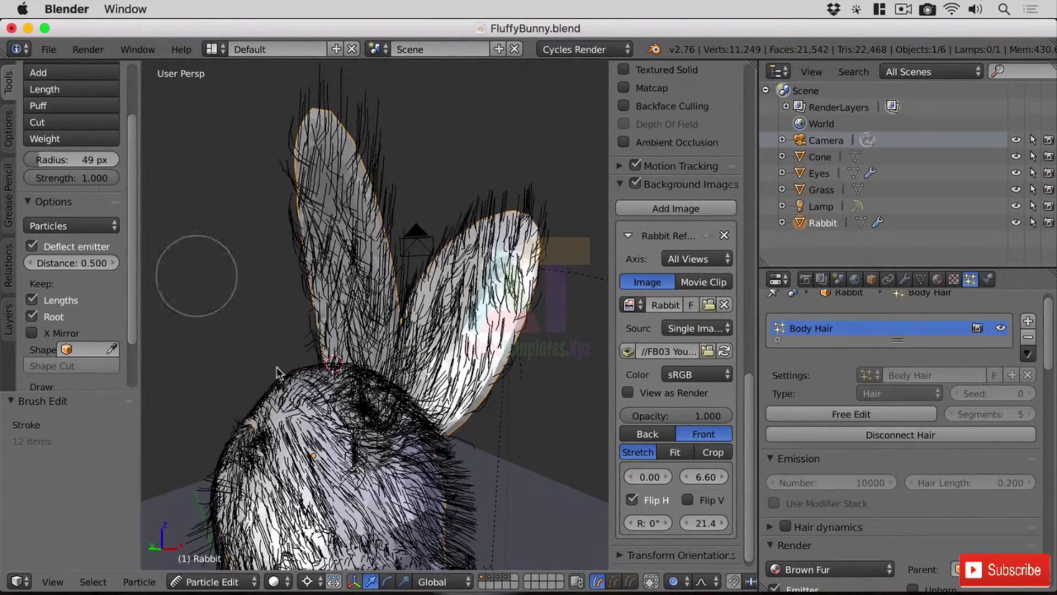
{"action": "left_click_drag", "start_coordinate": [424, 458], "coordinate": [417, 576]}
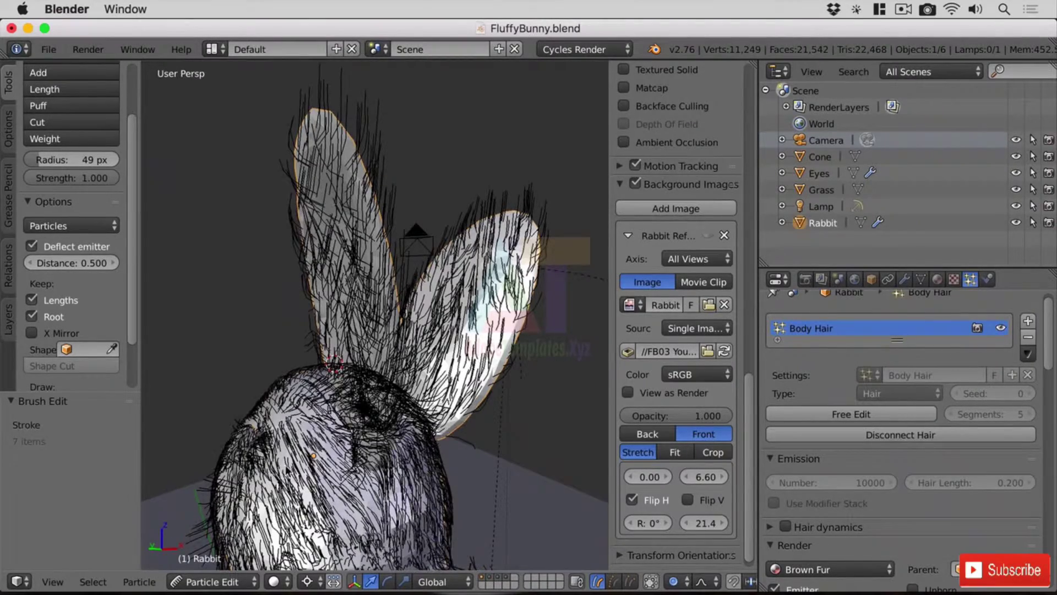
Step: Comb the hairs along both edges of the ear upwards and flatten them towards the tip
{"action": "middle_click_drag", "start_coordinate": [280, 463], "coordinate": [445, 484]}
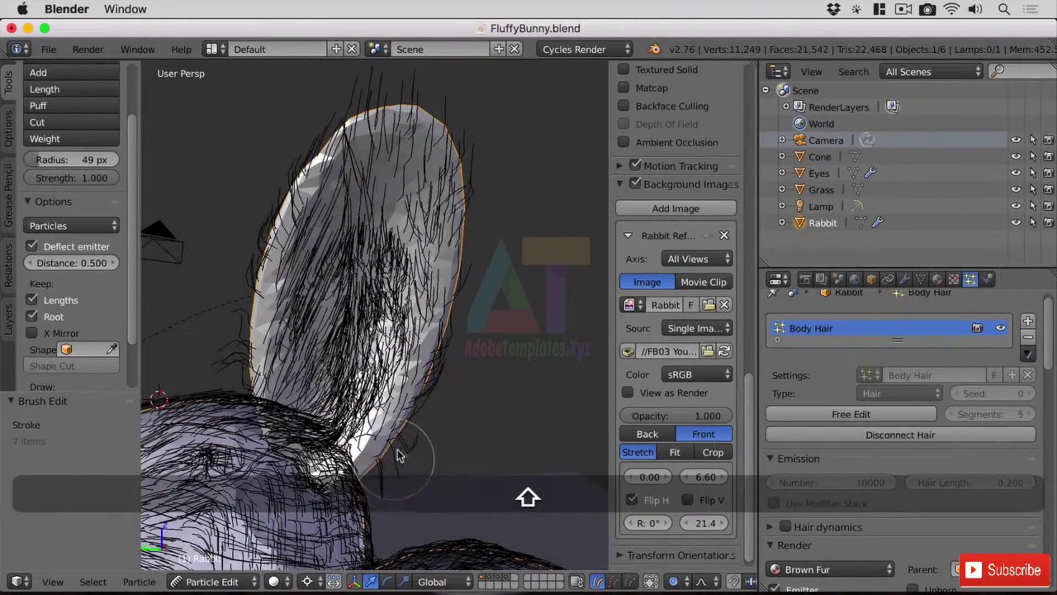
{"action": "left_click_drag", "start_coordinate": [397, 450], "coordinate": [476, 296]}
{"action": "mouse_move", "coordinate": [402, 470]}
{"action": "left_mouse_down"}
{"action": "mouse_move", "coordinate": [453, 366]}
{"action": "mouse_move", "coordinate": [484, 174]}
{"action": "left_mouse_up"}
{"action": "left_click_drag", "start_coordinate": [443, 416], "coordinate": [457, 134]}
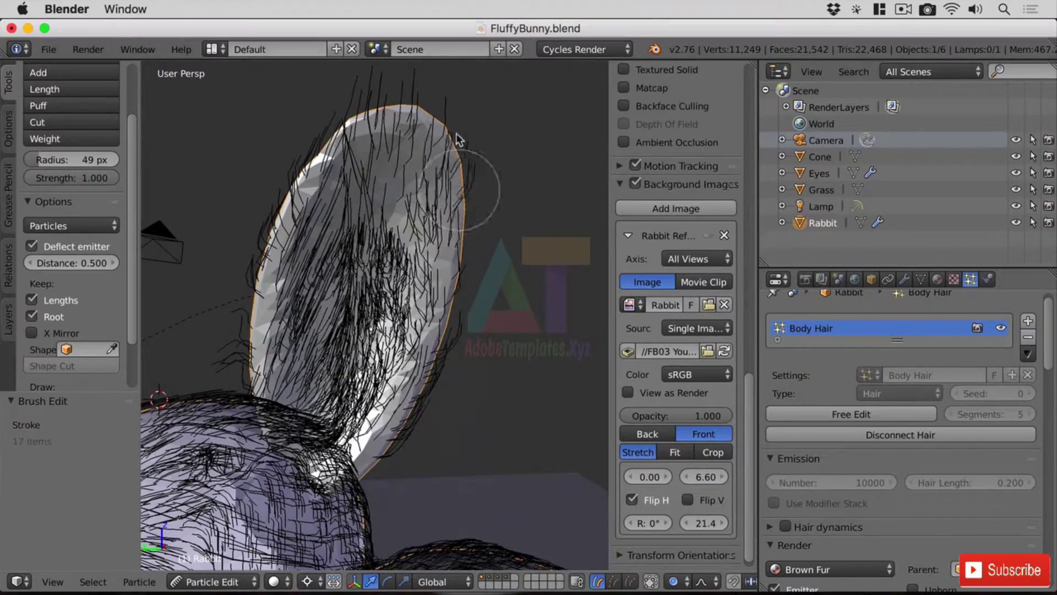
{"action": "mouse_move", "coordinate": [255, 354]}
{"action": "left_mouse_down"}
{"action": "mouse_move", "coordinate": [249, 334]}
{"action": "mouse_move", "coordinate": [358, 107]}
{"action": "left_mouse_up"}
{"action": "left_click_drag", "start_coordinate": [357, 178], "coordinate": [429, 98]}
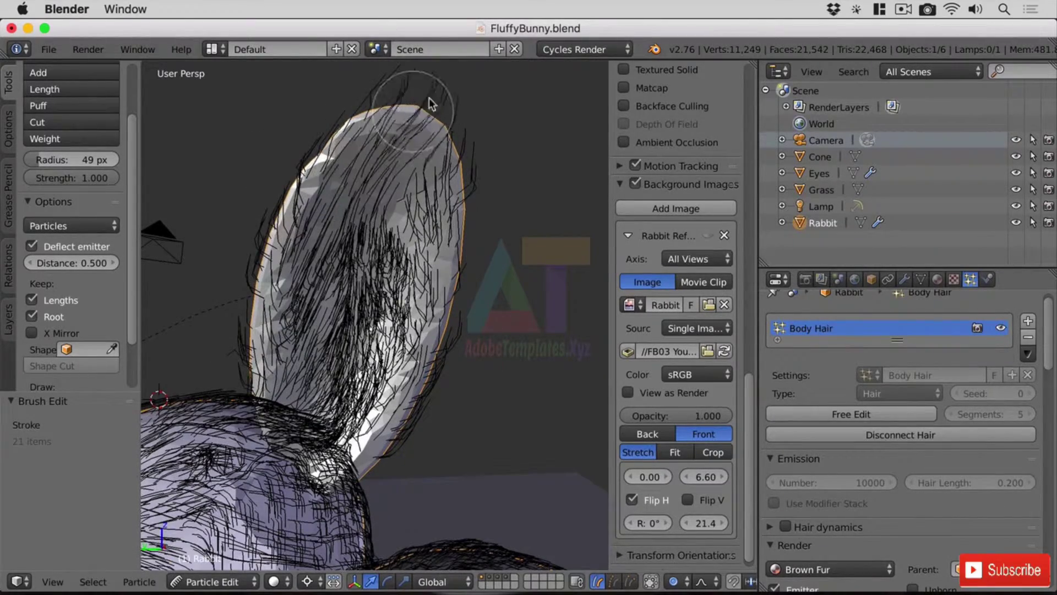
{"action": "scroll", "coordinate": [576, 331], "scroll_direction": "down", "scroll_amount": 5}
{"action": "scroll", "coordinate": [554, 334], "scroll_direction": "up", "scroll_amount": 6}
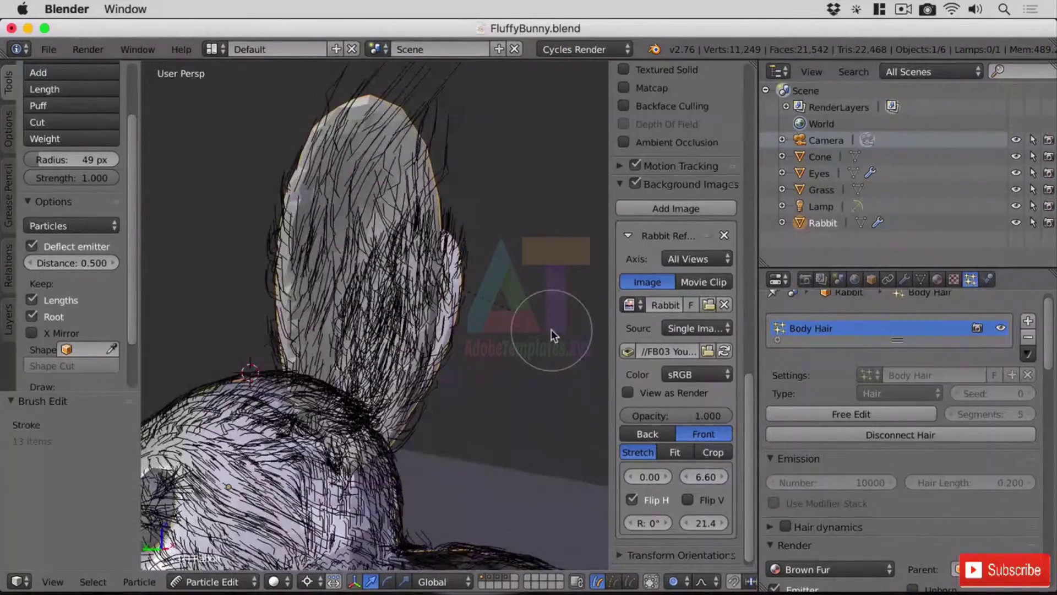
Step: Comb the hairs sticking out at the back of the head and neck down towards the rabbit's back
{"action": "middle_click_drag", "start_coordinate": [553, 334], "coordinate": [469, 306]}
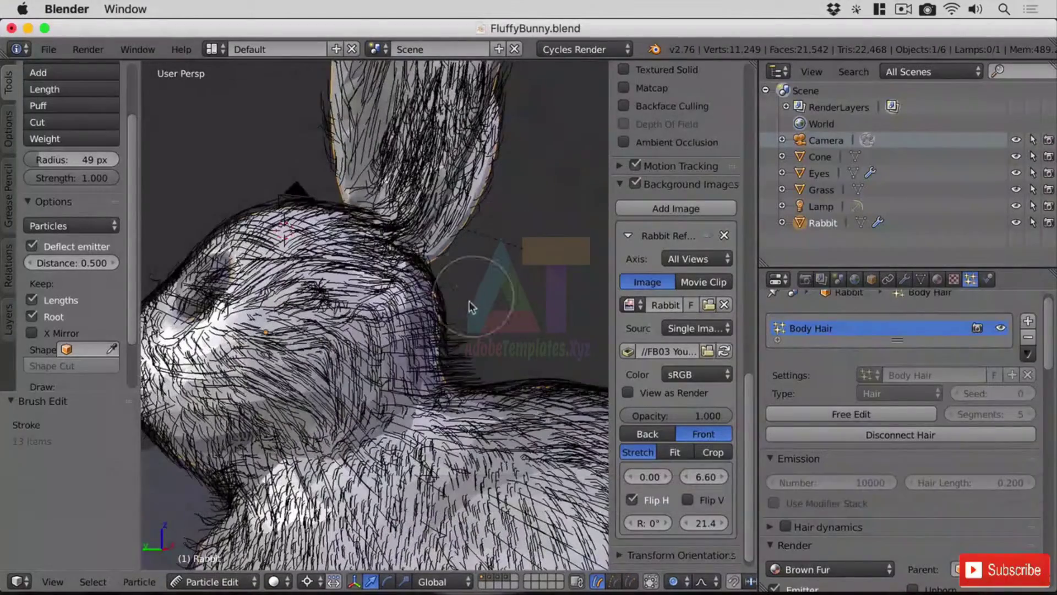
{"action": "mouse_move", "coordinate": [453, 315]}
{"action": "left_mouse_down"}
{"action": "mouse_move", "coordinate": [464, 368]}
{"action": "mouse_move", "coordinate": [500, 395]}
{"action": "left_mouse_up"}
{"action": "left_click_drag", "start_coordinate": [420, 313], "coordinate": [389, 435]}
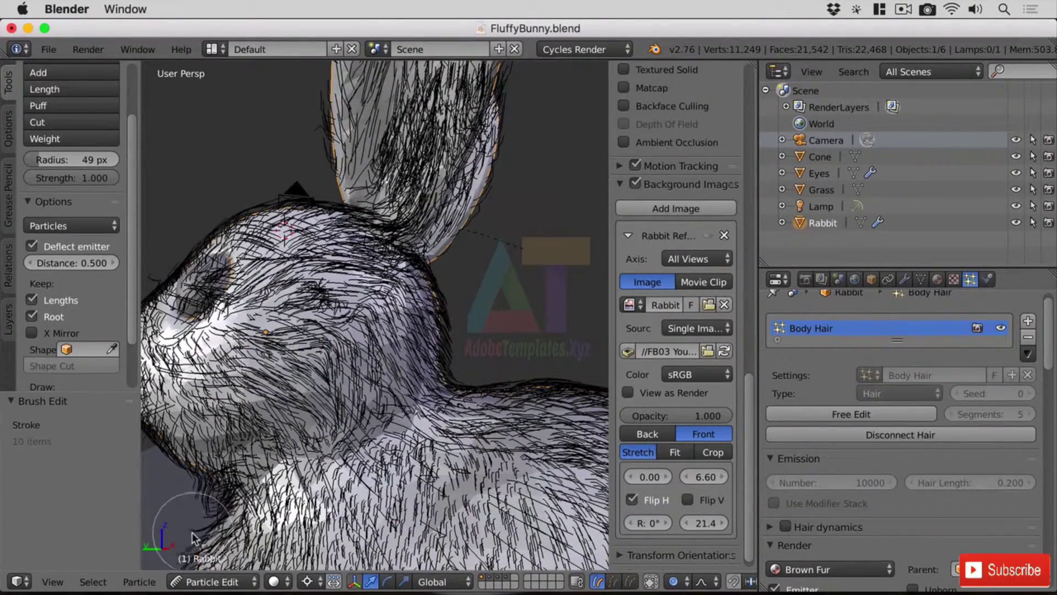
{"action": "left_click_drag", "start_coordinate": [335, 387], "coordinate": [326, 417]}
{"action": "middle_click_drag", "start_coordinate": [326, 417], "coordinate": [475, 326], "text": "shift"}
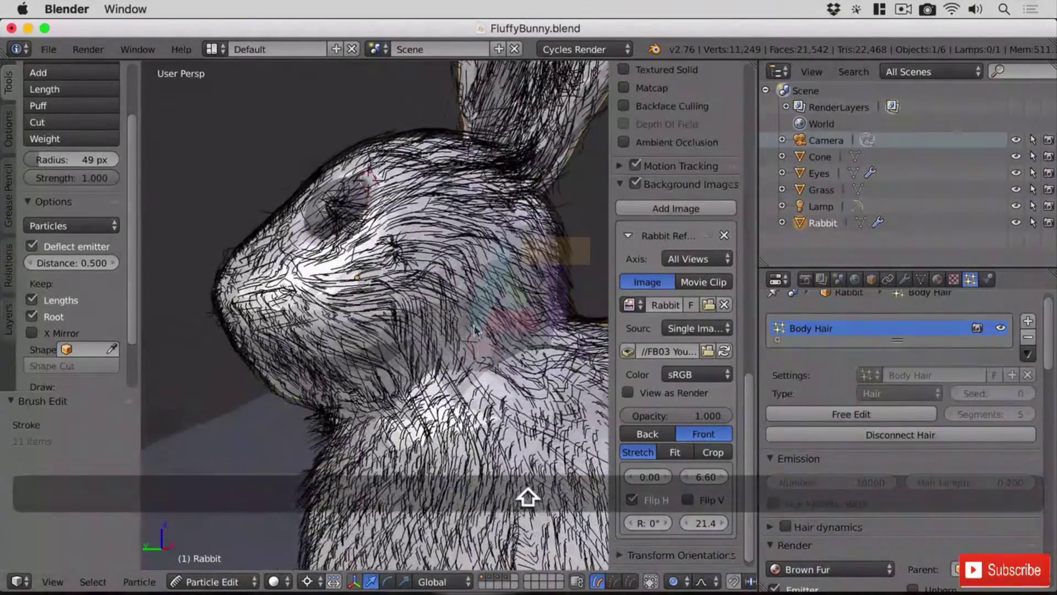
Step: Render a test image of the rabbit from Particle Edit mode and return to the 3D view
{"action": "scroll", "coordinate": [437, 348], "scroll_direction": "down", "scroll_amount": 8}
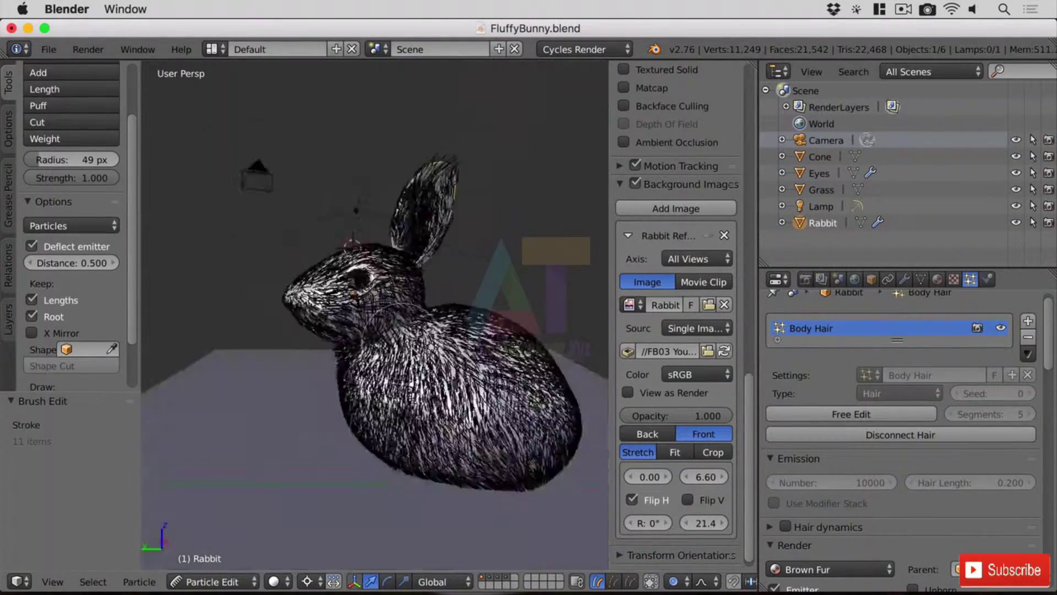
{"action": "left_click", "coordinate": [88, 49]}
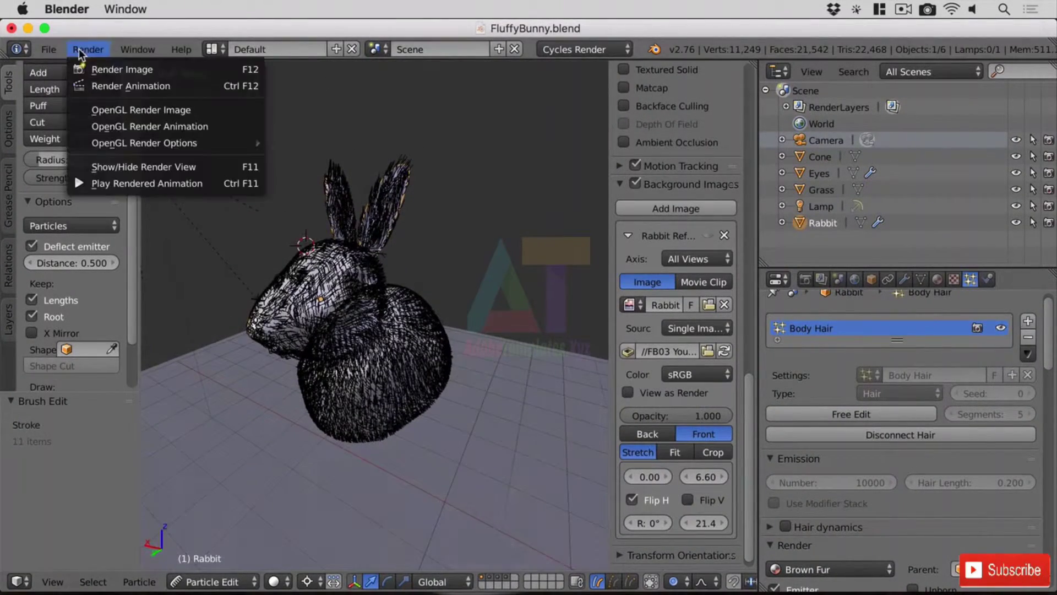
{"action": "left_click", "coordinate": [111, 70]}
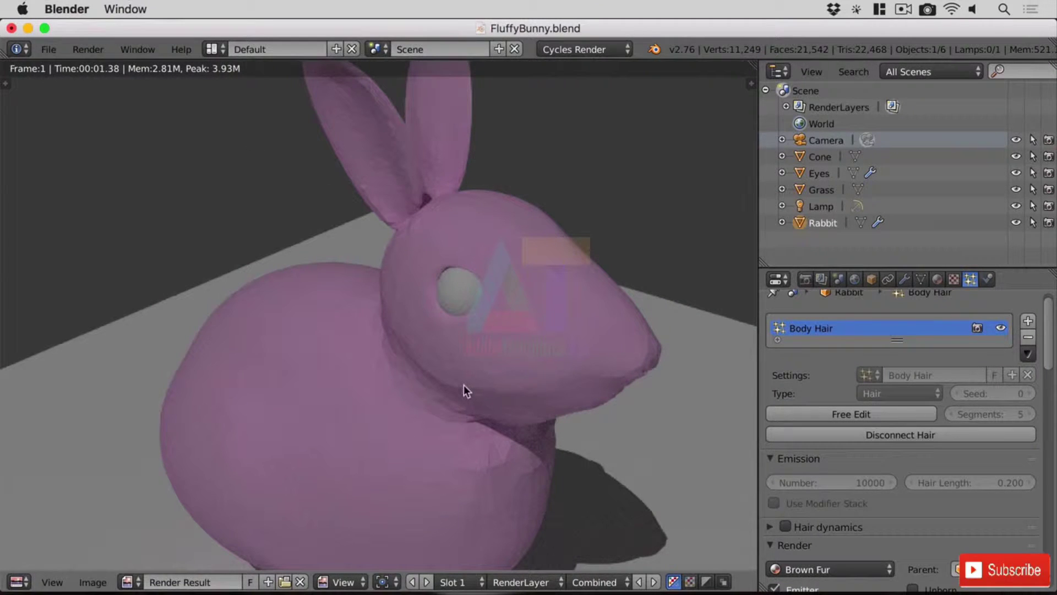
{"action": "left_click", "coordinate": [22, 582]}
{"action": "left_click", "coordinate": [42, 562]}
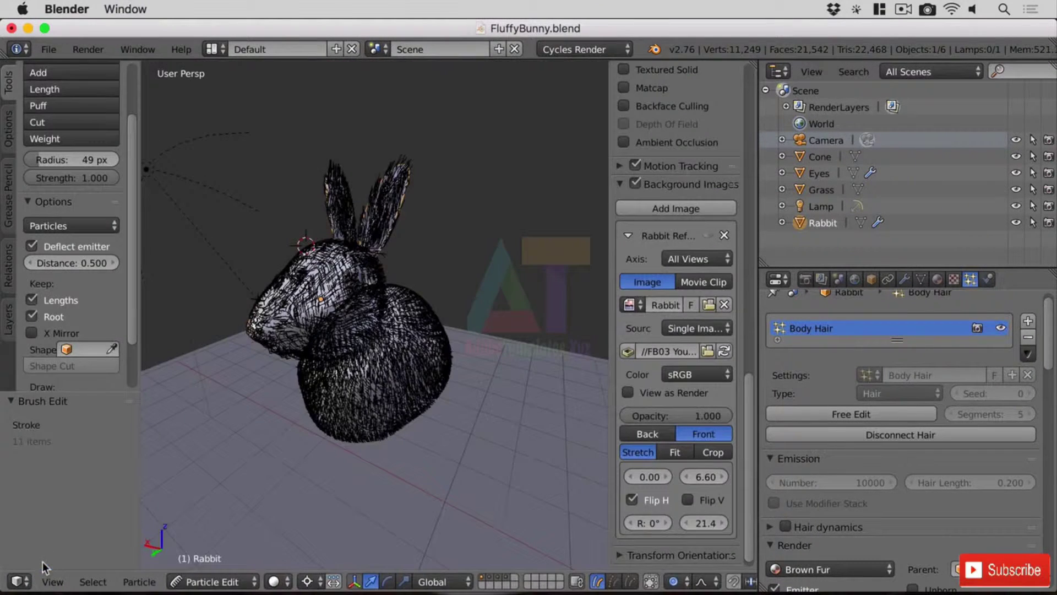
Step: Switch the rabbit to Object Mode and examine the full fur around the eye, cheek and neck
{"action": "left_click", "coordinate": [190, 585]}
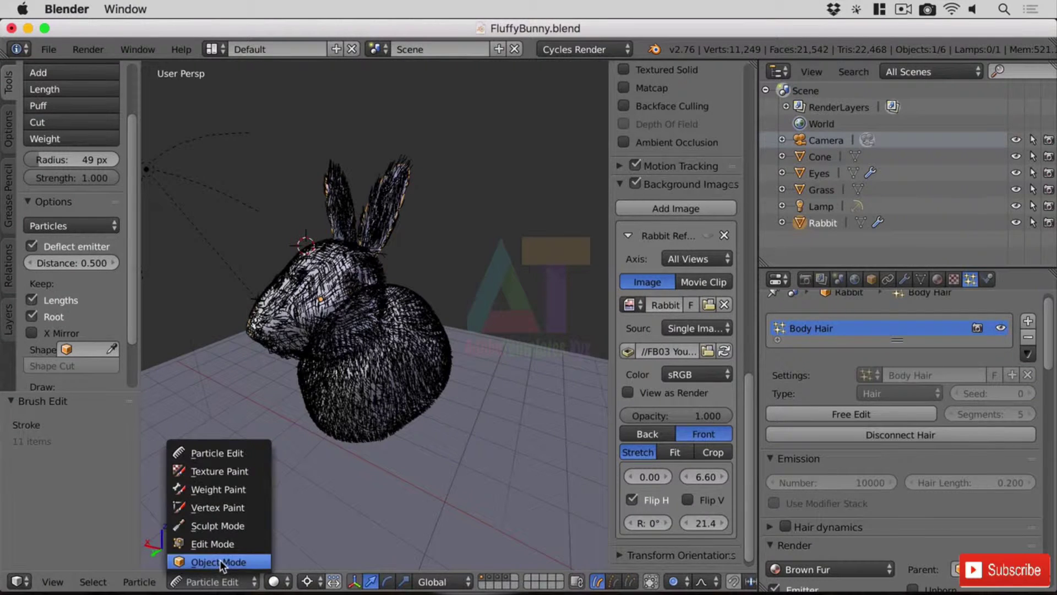
{"action": "left_click", "coordinate": [218, 562]}
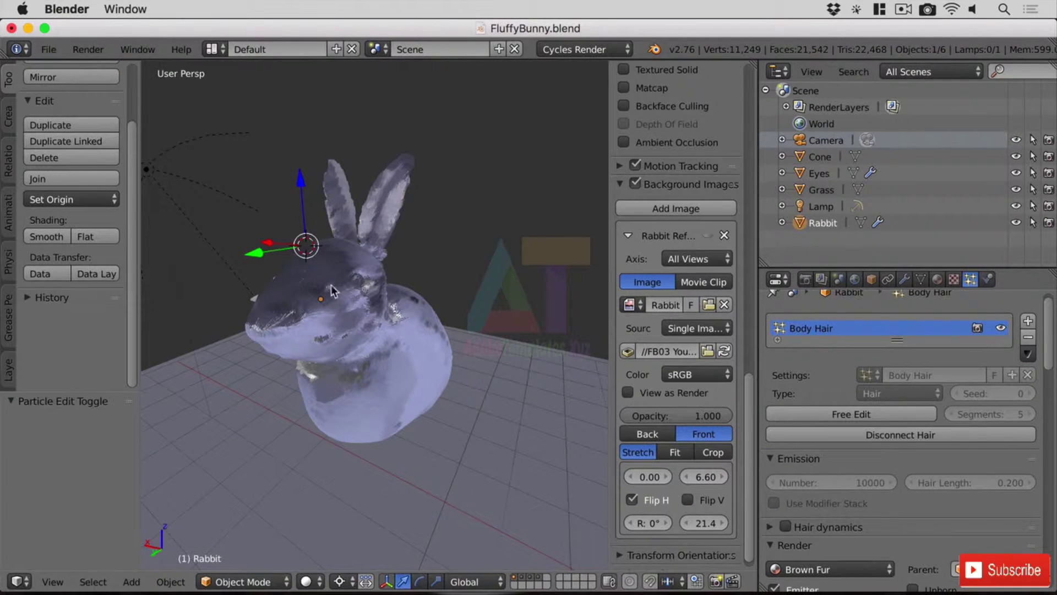
{"action": "scroll", "coordinate": [285, 312], "scroll_direction": "up", "scroll_amount": 8}
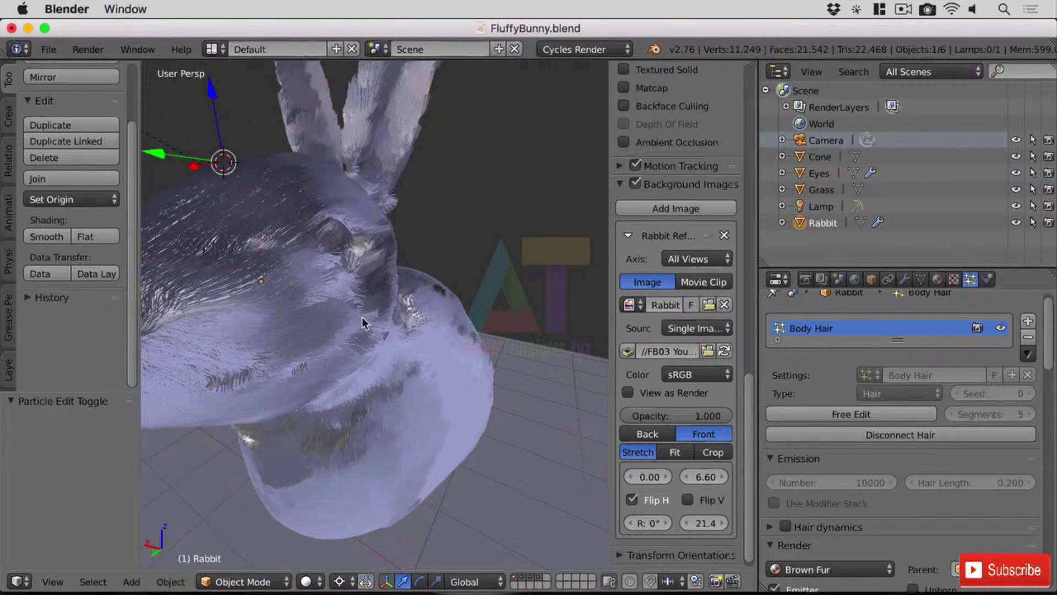
{"action": "middle_click_drag", "start_coordinate": [347, 317], "coordinate": [312, 319]}
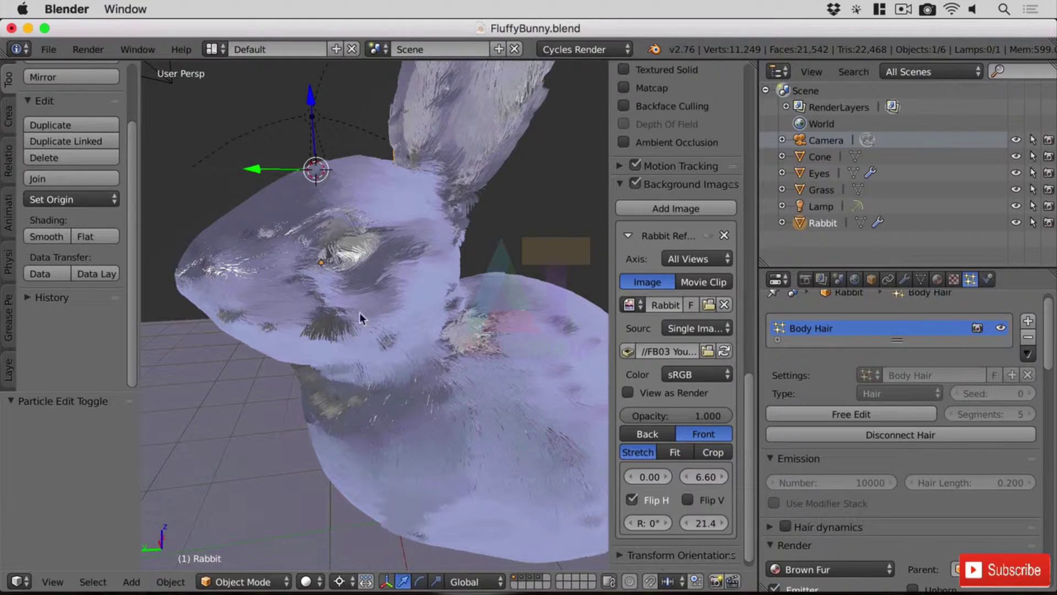
Step: Return to Particle Edit mode and comb the hairs back from the eye and from the neck over the shoulder
{"action": "left_click", "coordinate": [245, 581]}
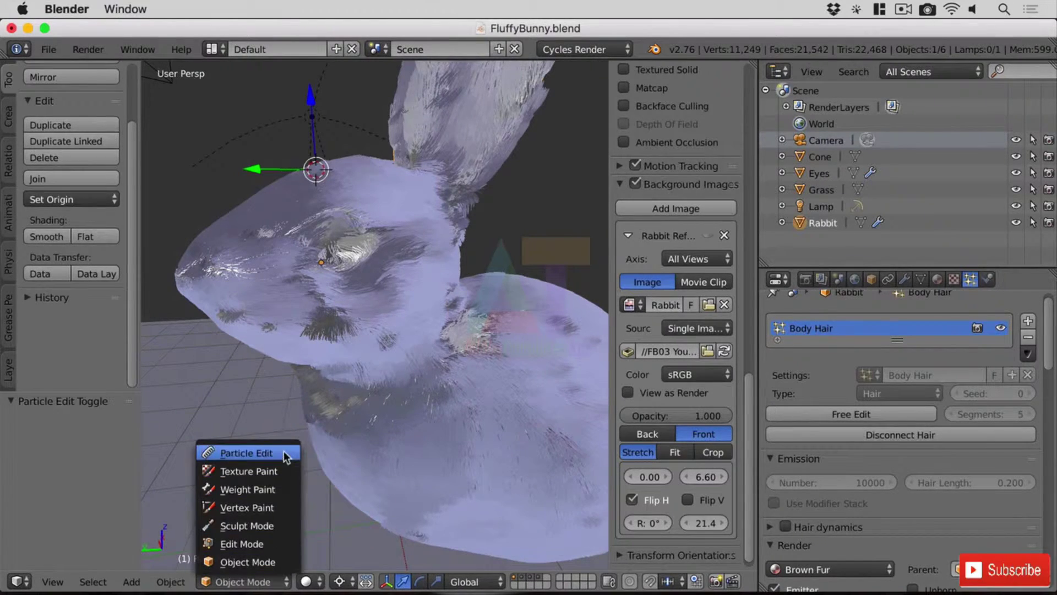
{"action": "left_click", "coordinate": [243, 448]}
{"action": "left_click_drag", "start_coordinate": [308, 259], "coordinate": [484, 265]}
{"action": "left_click_drag", "start_coordinate": [424, 341], "coordinate": [479, 396]}
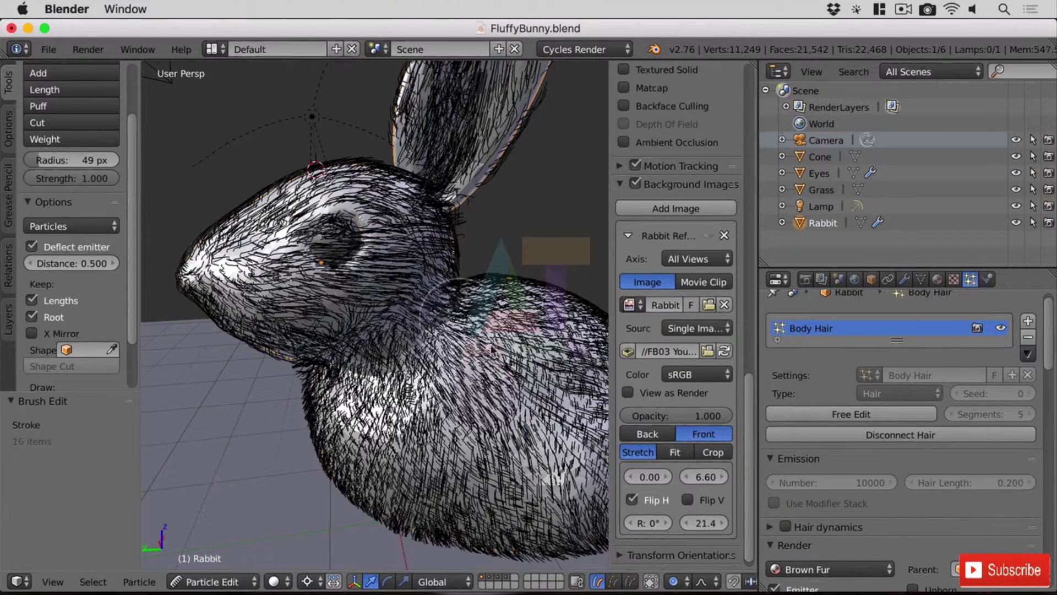
{"action": "mouse_move", "coordinate": [463, 324]}
{"action": "left_mouse_down"}
{"action": "mouse_move", "coordinate": [544, 359]}
{"action": "mouse_move", "coordinate": [551, 394]}
{"action": "left_mouse_up"}
{"action": "left_click_drag", "start_coordinate": [461, 293], "coordinate": [545, 368]}
{"action": "left_click_drag", "start_coordinate": [460, 314], "coordinate": [561, 410]}
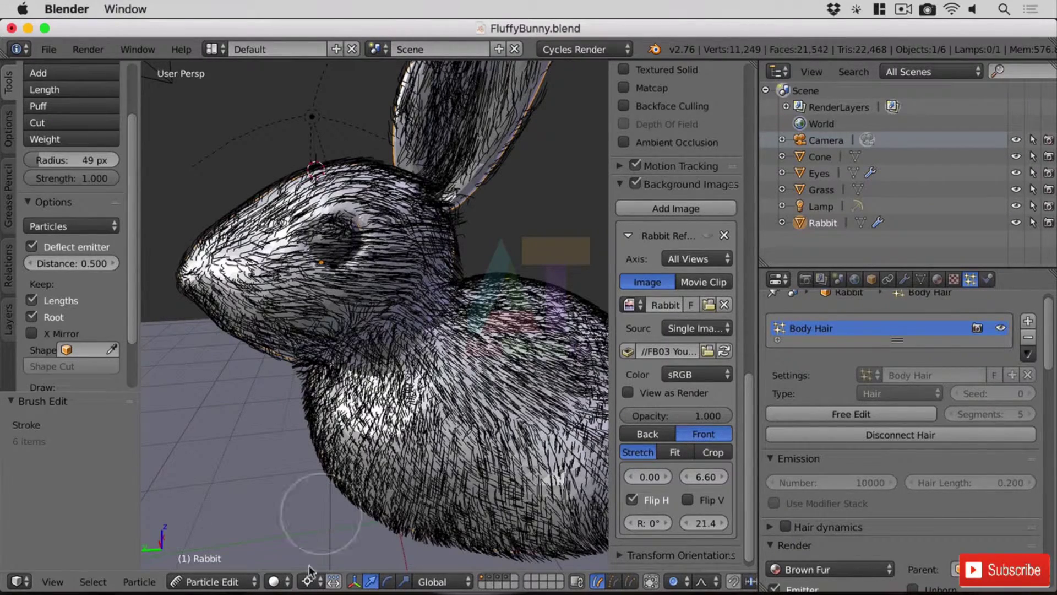
Step: Switch the rabbit to Object Mode and render the image to examine the combed fur on ears, face and body
{"action": "left_click", "coordinate": [234, 581]}
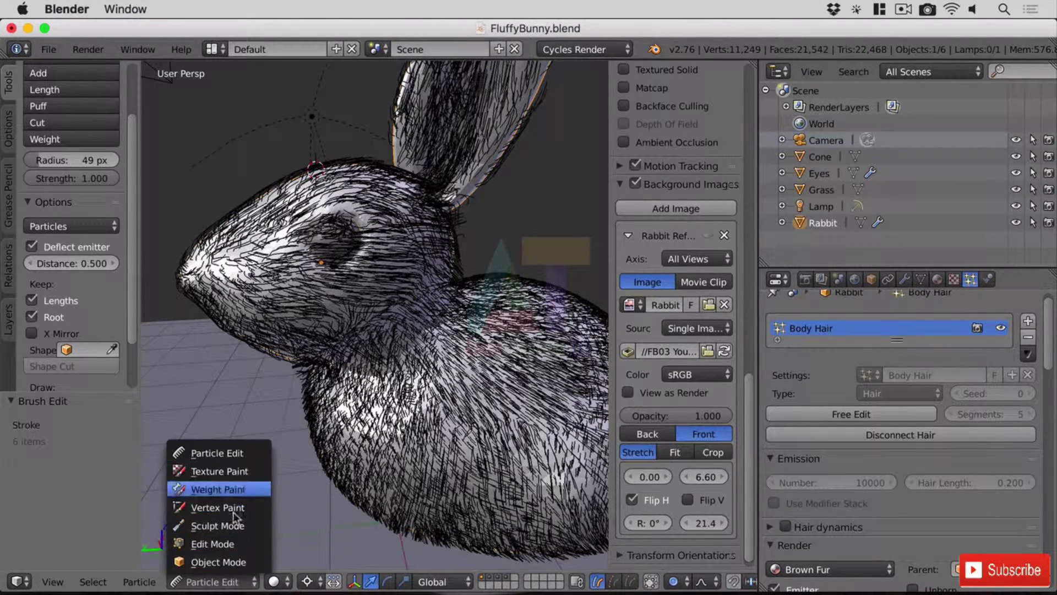
{"action": "left_click", "coordinate": [234, 554]}
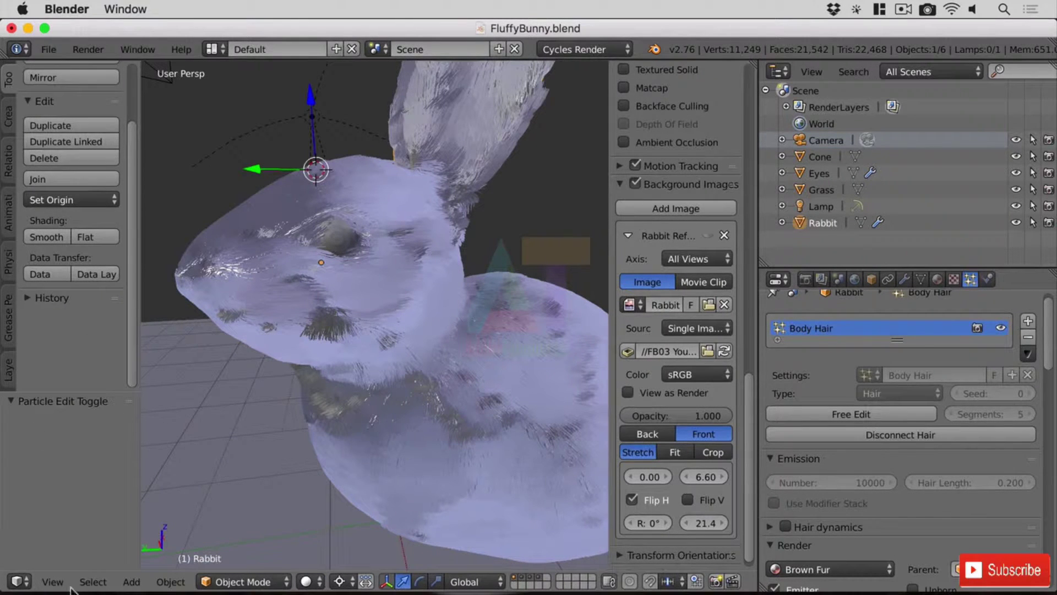
{"action": "left_click", "coordinate": [88, 49]}
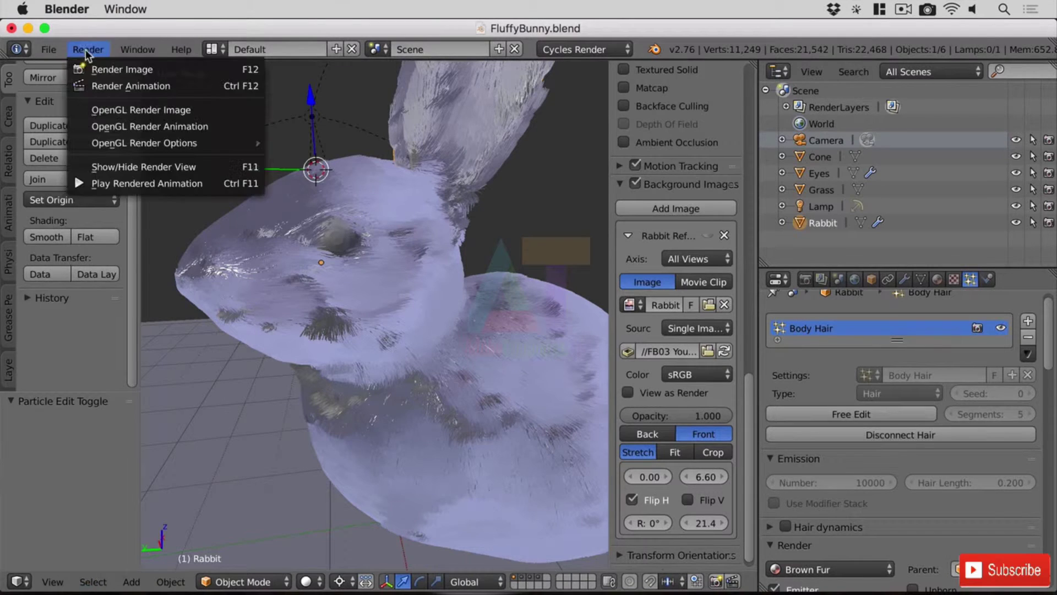
{"action": "left_click", "coordinate": [105, 69]}
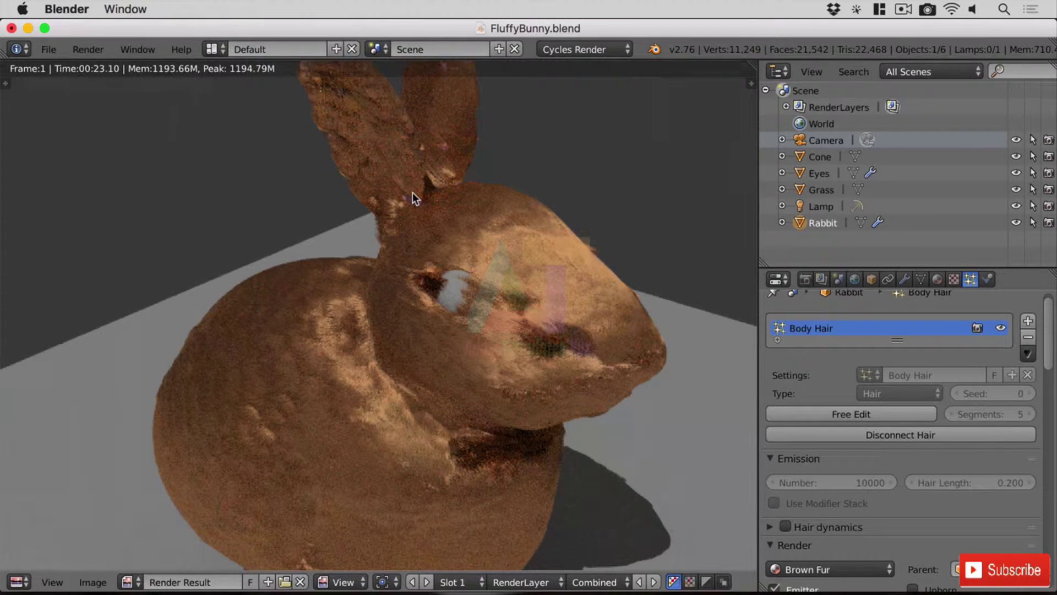
{"action": "left_click_drag", "start_coordinate": [447, 333], "coordinate": [431, 242]}
{"action": "middle_click_drag", "start_coordinate": [506, 388], "coordinate": [531, 380]}
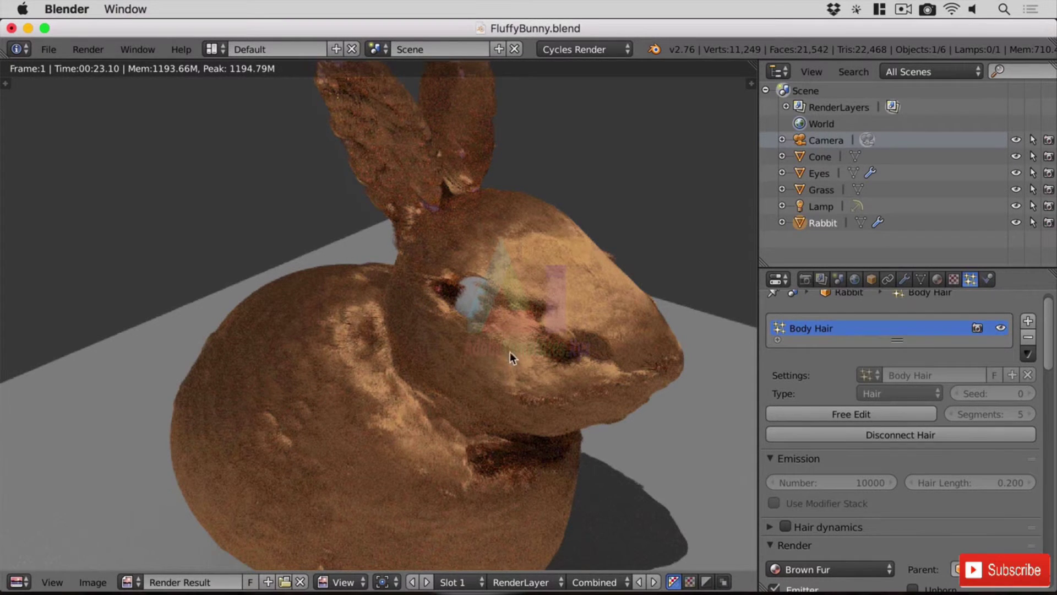
{"action": "middle_click_drag", "start_coordinate": [510, 351], "coordinate": [512, 387]}
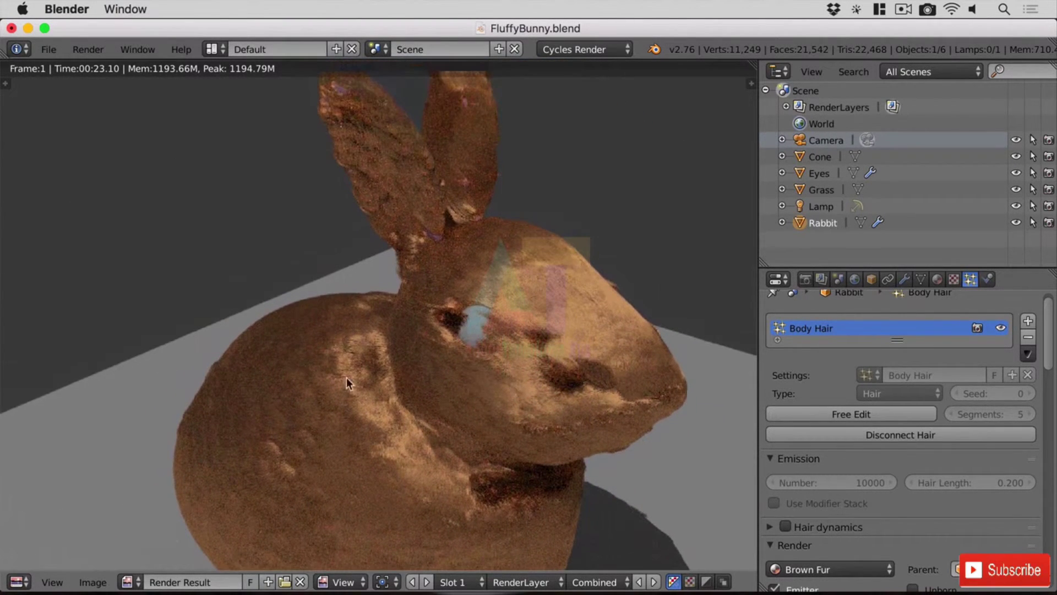